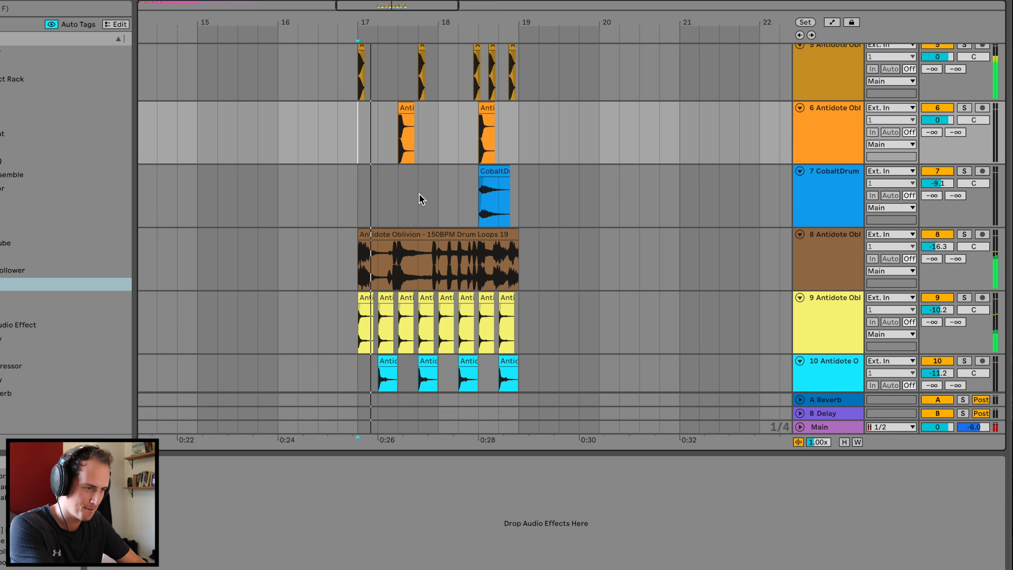
# Look through the drum loop and the finished arrangement, unfolding the drum group and viewing the layered synth tracks
pyautogui.scroll(5, 419, 193)
pyautogui.scroll(-5, 420, 193)
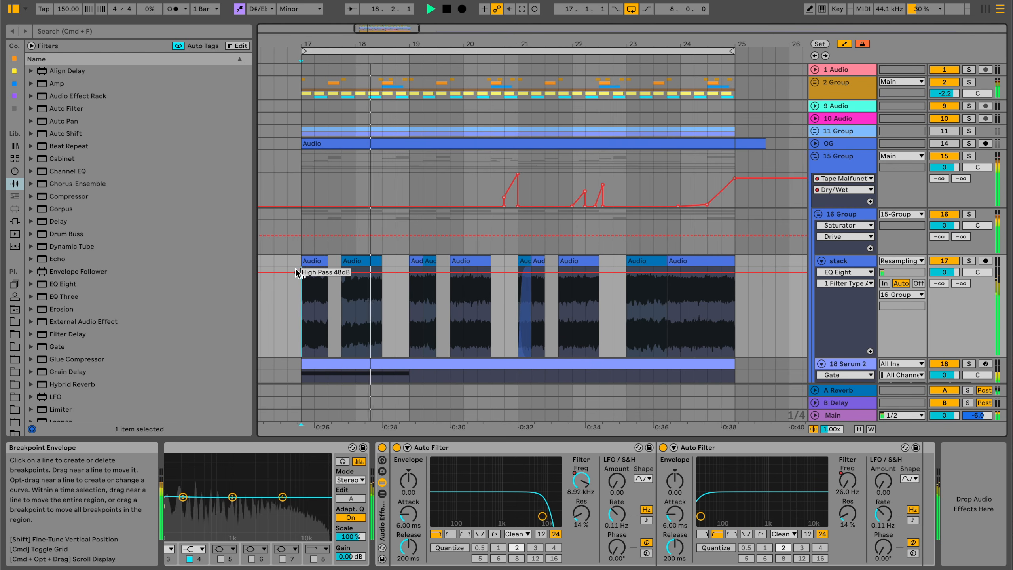
pyautogui.click(815, 83)
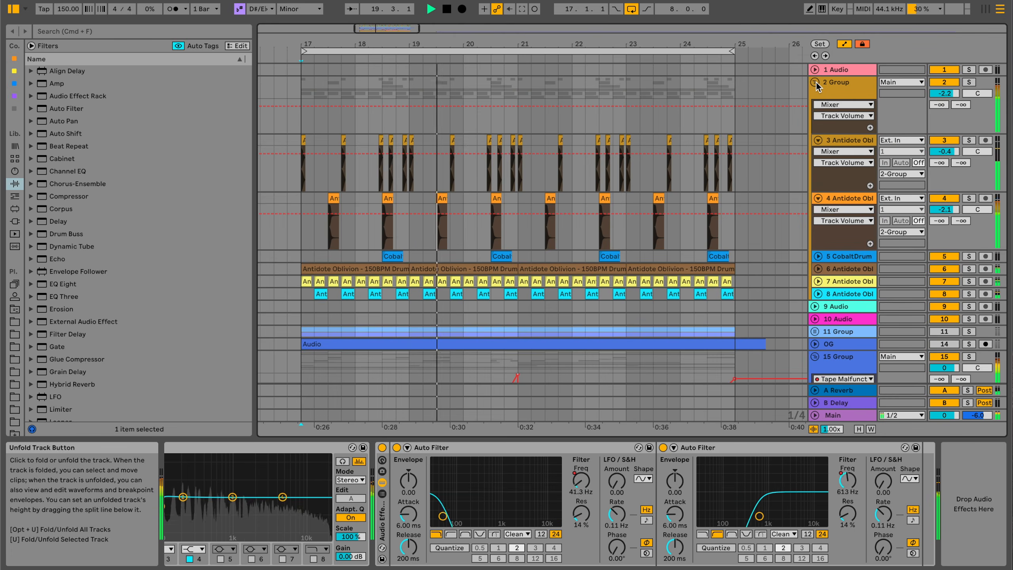
pyautogui.scroll(-10, 679, 223)
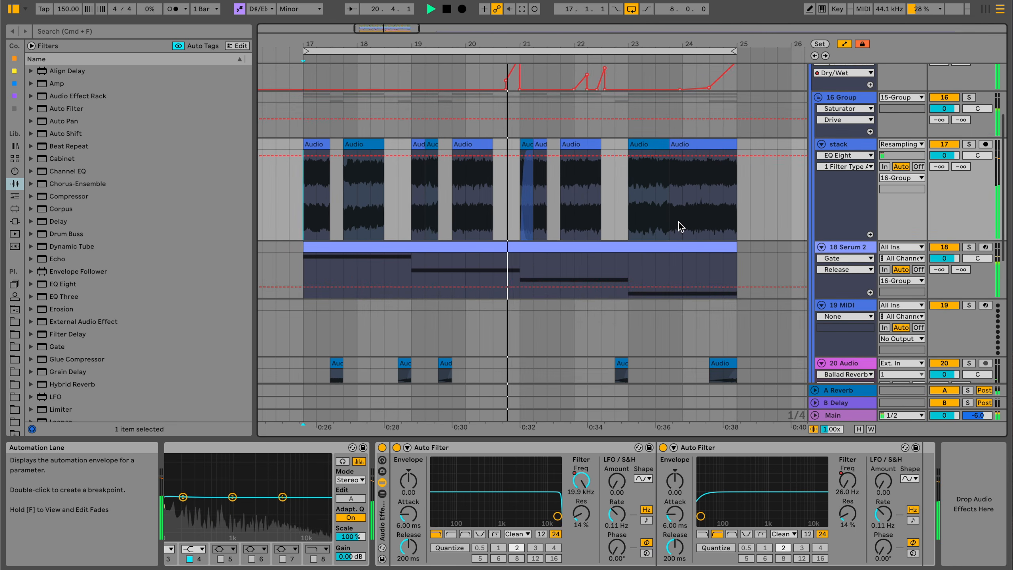
pyautogui.scroll(-3, 679, 223)
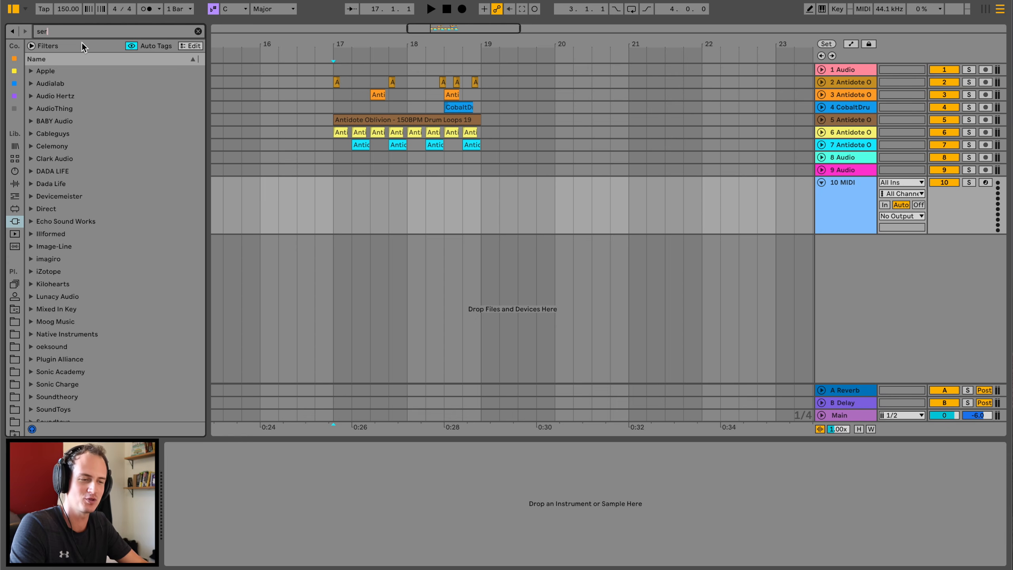
# Search for serum, load Serum 2 onto the empty MIDI track 10 and close its plug-in window
pyautogui.write('um')
pyautogui.click(64, 134)
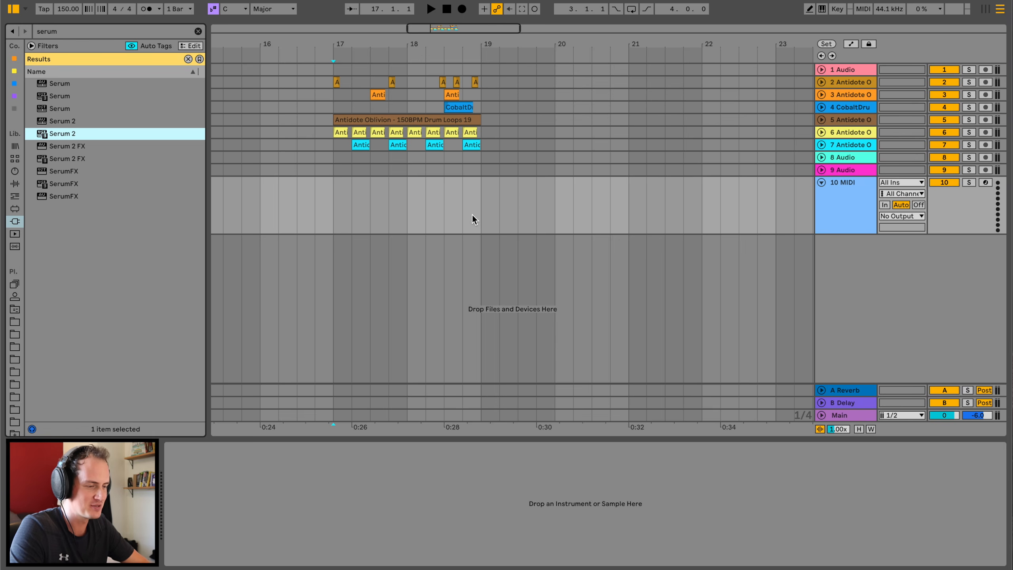
pyautogui.click(178, 37)
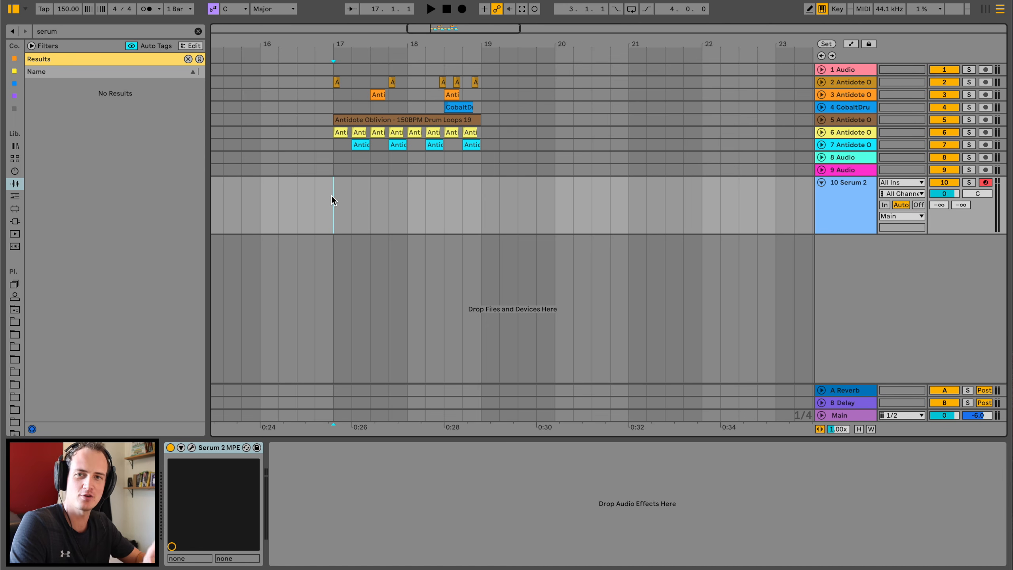
# Create an eight-bar MIDI clip from bar 17 to bar 25 on the Serum 2 track and enlarge the note editor
pyautogui.moveTo(332, 196); pyautogui.dragTo(645, 193)
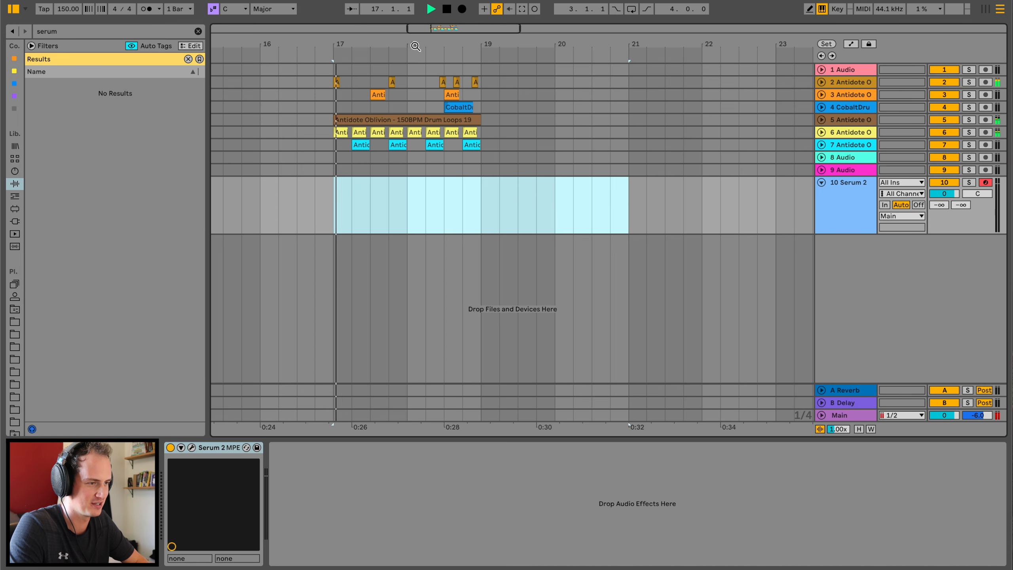
pyautogui.moveTo(416, 47); pyautogui.dragTo(415, 53)
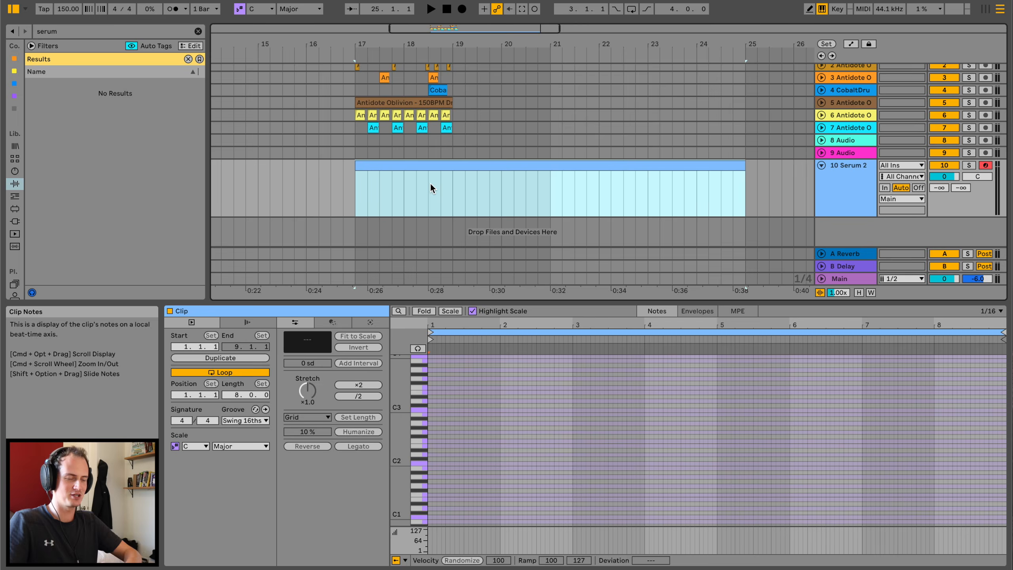
pyautogui.moveTo(399, 443); pyautogui.dragTo(418, 443)
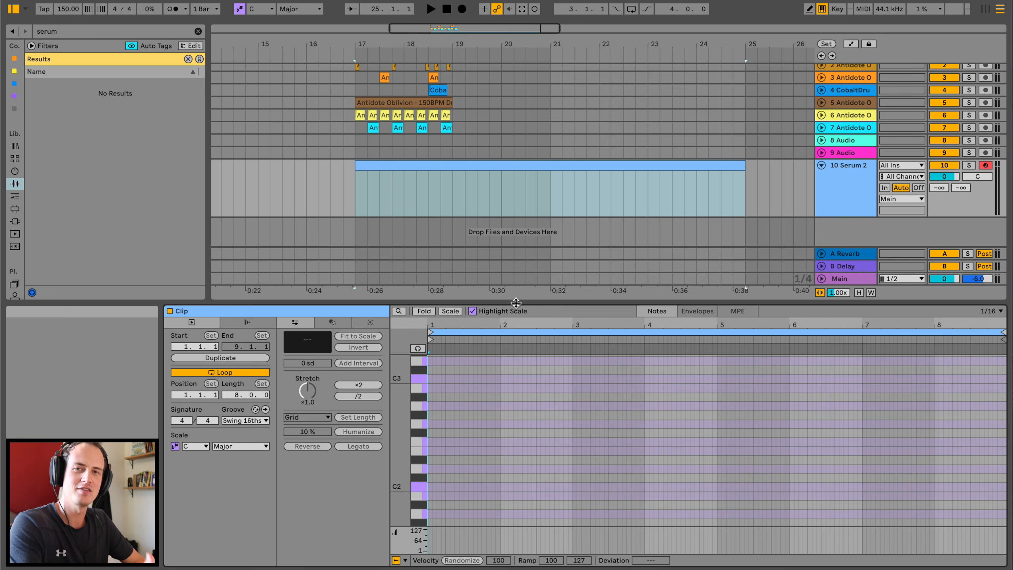
pyautogui.moveTo(515, 303); pyautogui.dragTo(515, 274)
# Set the project scale to D#/Eb Minor
pyautogui.click(259, 8)
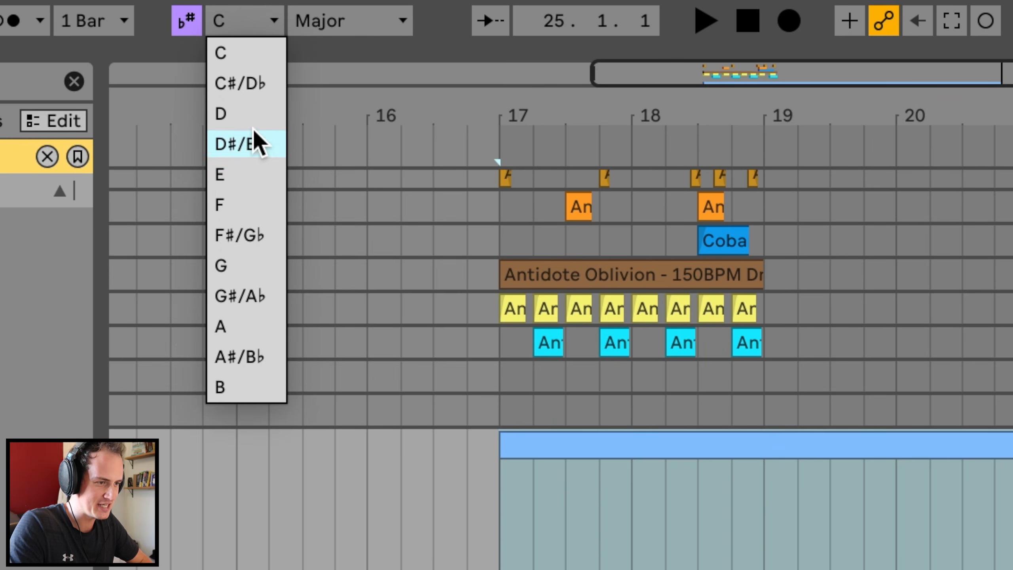
pyautogui.click(255, 141)
pyautogui.click(397, 25)
pyautogui.click(377, 85)
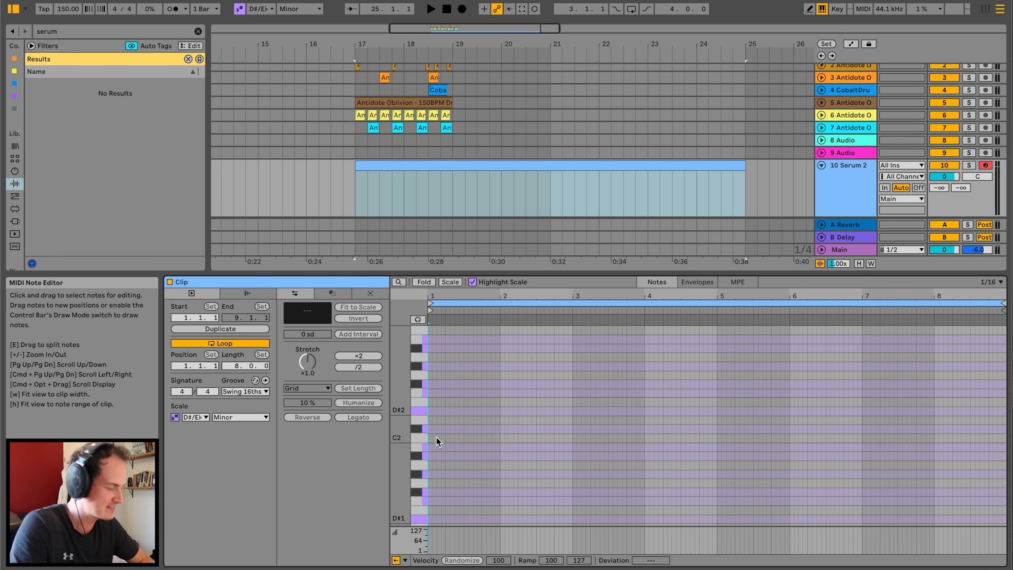
# Write a four-note bassline of B0, G#0, F#0 and D#0, each two bars long, filling the eight-bar clip
pyautogui.scroll(-5, 436, 437)
pyautogui.click(867, 484)
pyautogui.moveTo(867, 484); pyautogui.dragTo(989, 483)
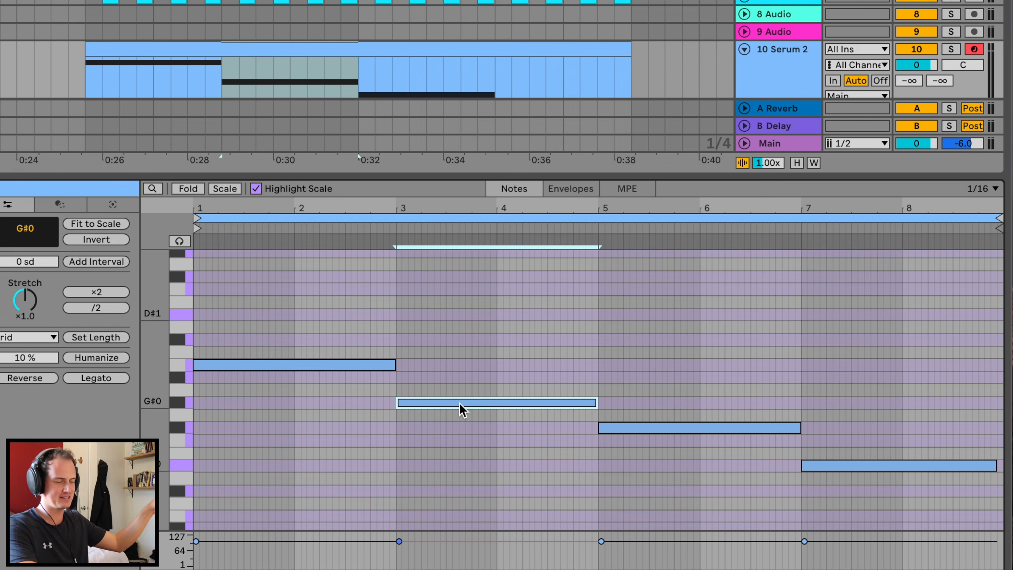
pyautogui.moveTo(997, 465); pyautogui.dragTo(1005, 465)
# Play the bassline, transpose all of its notes up one octave and give the note editor more height
pyautogui.press('space')
pyautogui.scroll(-1, 297, 351)
pyautogui.click(294, 332)
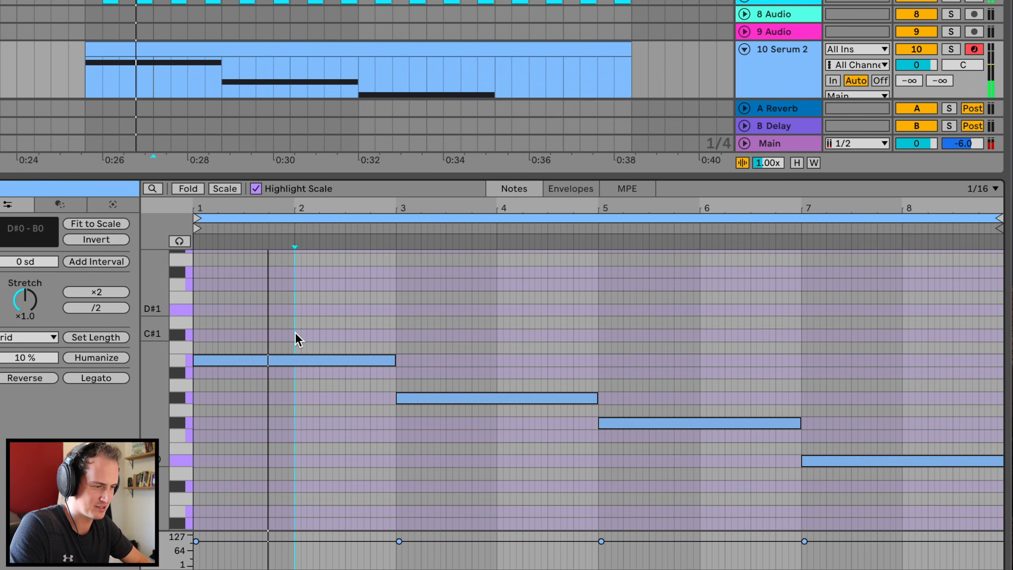
pyautogui.hotkey('ctrl', 'a')
pyautogui.hotkey('shift', 'Up')
pyautogui.scroll(3, 298, 339)
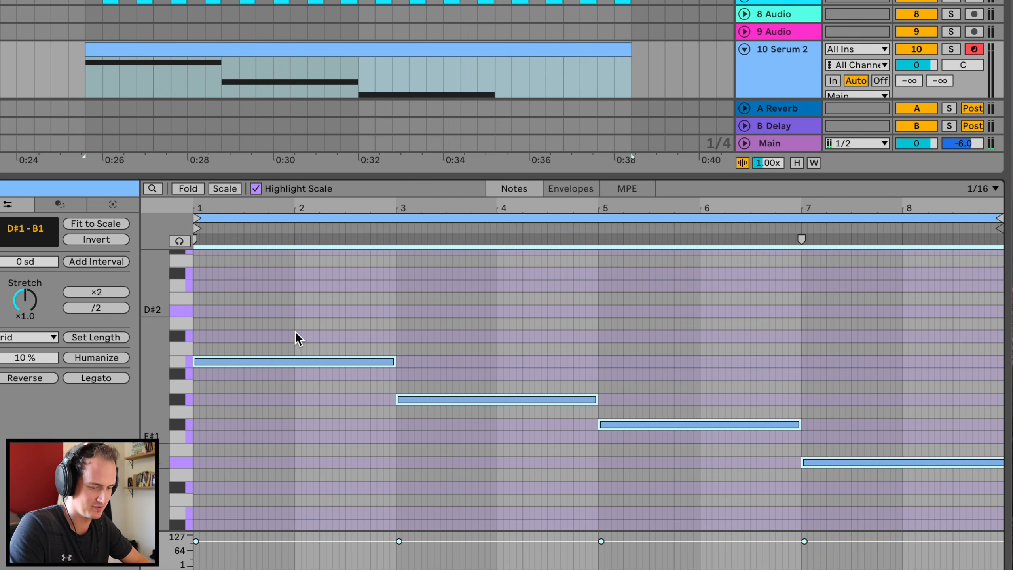
pyautogui.scroll(1, 295, 330)
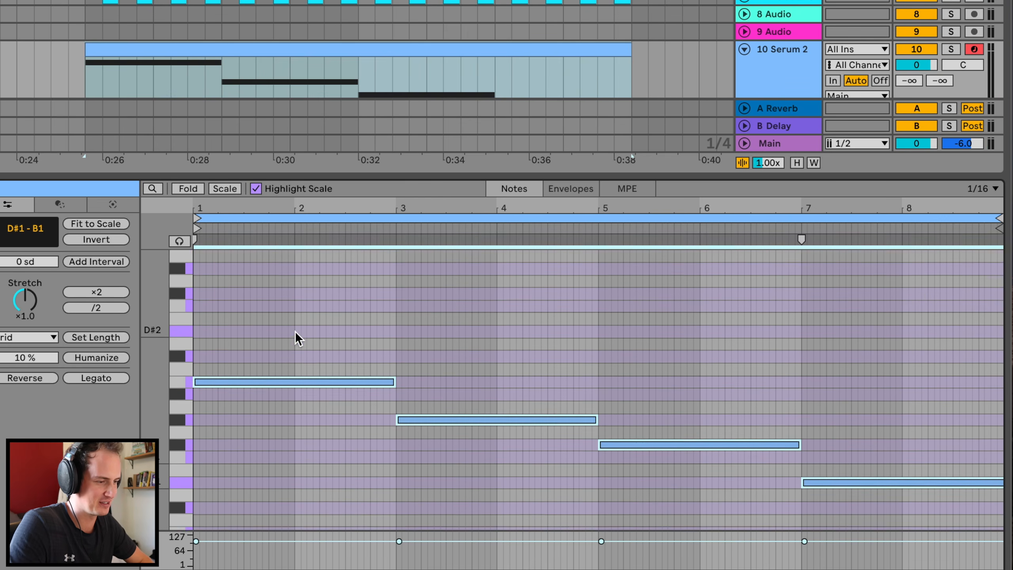
pyautogui.moveTo(355, 168); pyautogui.dragTo(356, 19)
pyautogui.scroll(5, 323, 242)
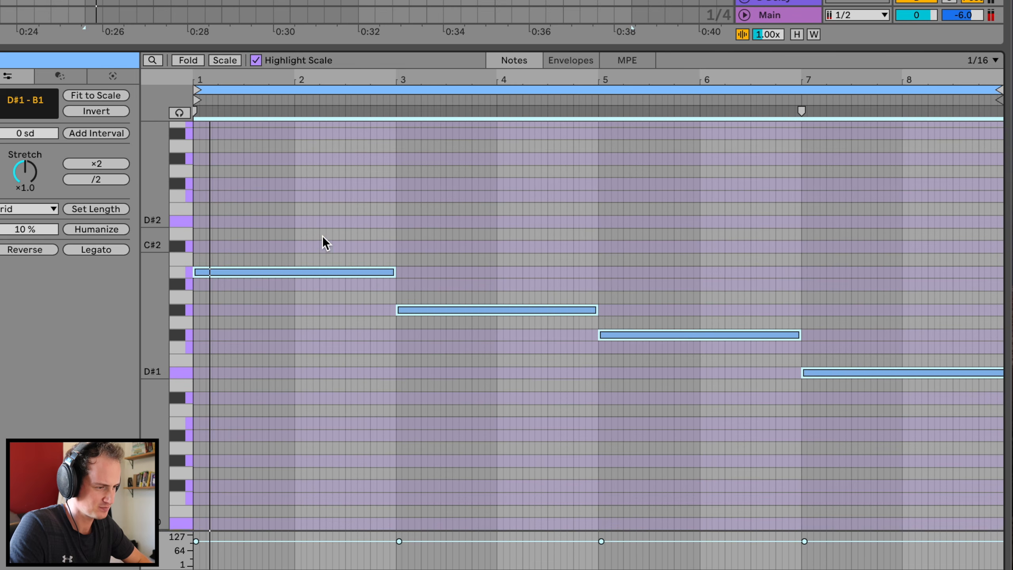
# Add an F#2 note above the first bass note, spanning bars 1 and 2, and play it back
pyautogui.moveTo(287, 422)
pyautogui.mouseDown()
pyautogui.moveTo(290, 274)
pyautogui.moveTo(279, 273)
pyautogui.moveTo(280, 337)
pyautogui.mouseUp()
pyautogui.press('Up')
pyautogui.click(290, 274)
pyautogui.press('super+z')
pyautogui.press('space')
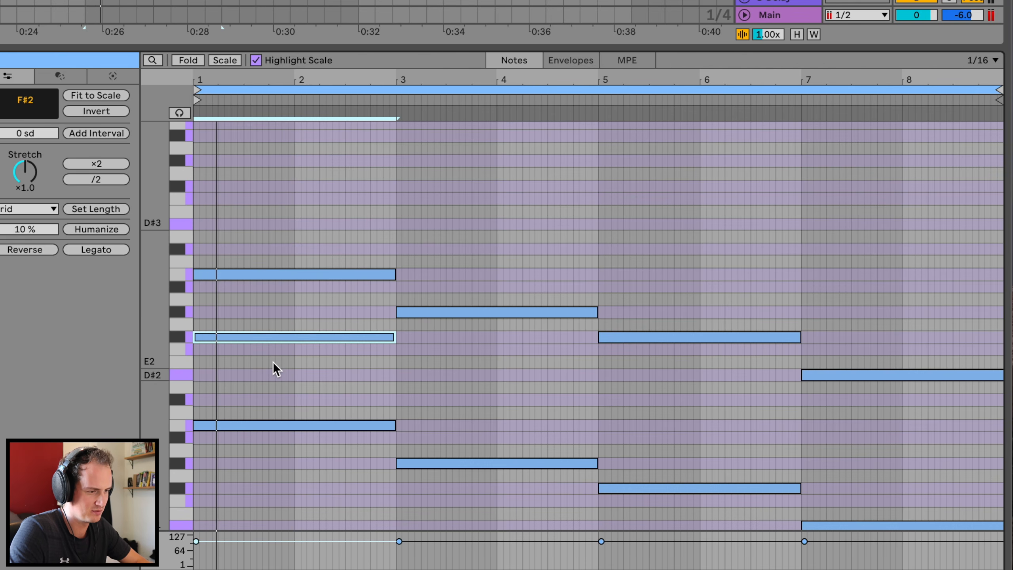
# Move the added F#2 note in bars 1 and 2 to D#3
pyautogui.press('Down')
pyautogui.press('Down')
pyautogui.press('Down')
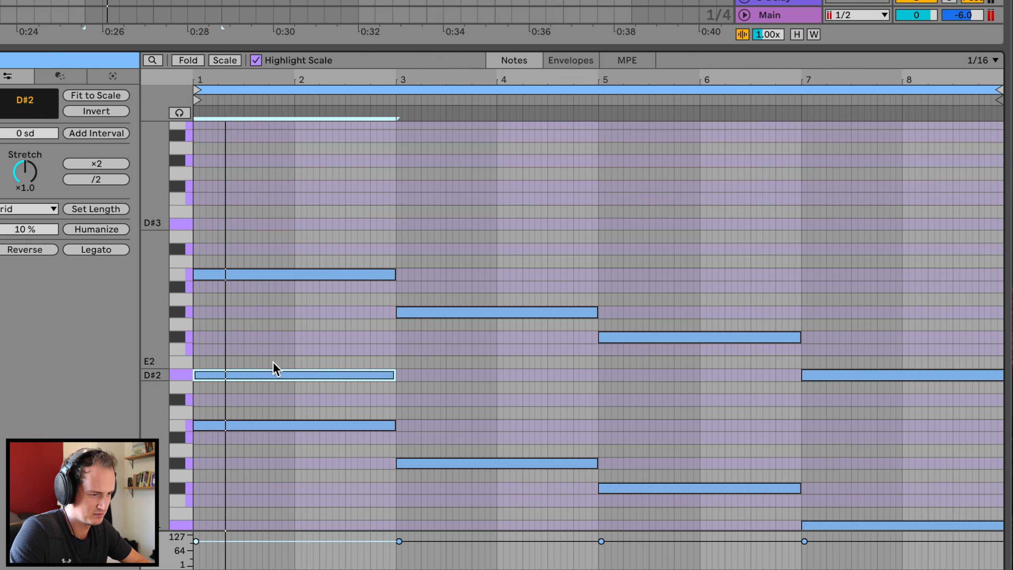
pyautogui.hotkey('shift', 'Up')
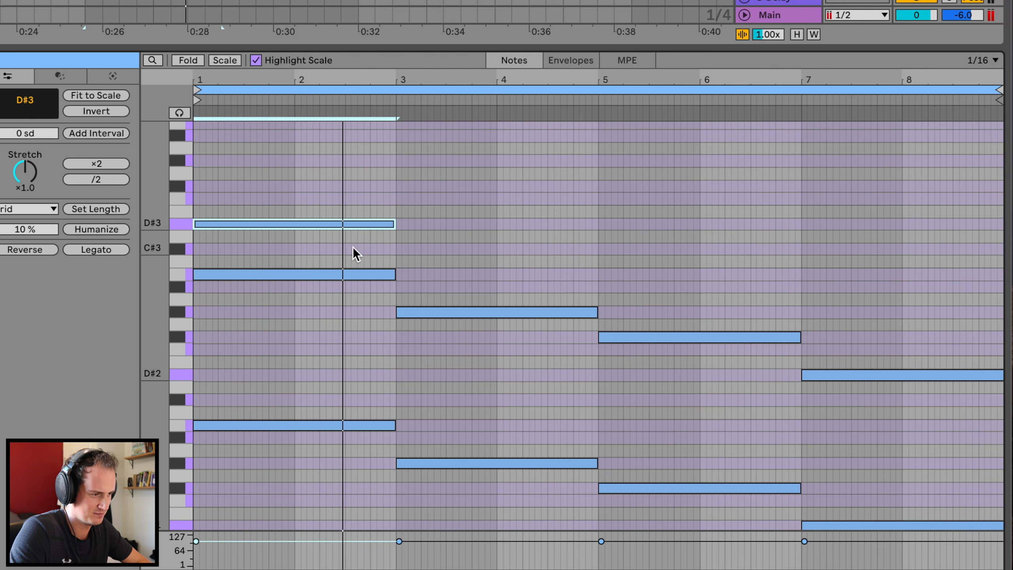
# Duplicate the D#3 note into the second chord, raise it to E#3 and make it fill bars 3 and 4
pyautogui.hotkey('ctrl', 'd')
pyautogui.press('Up')
pyautogui.press('Up')
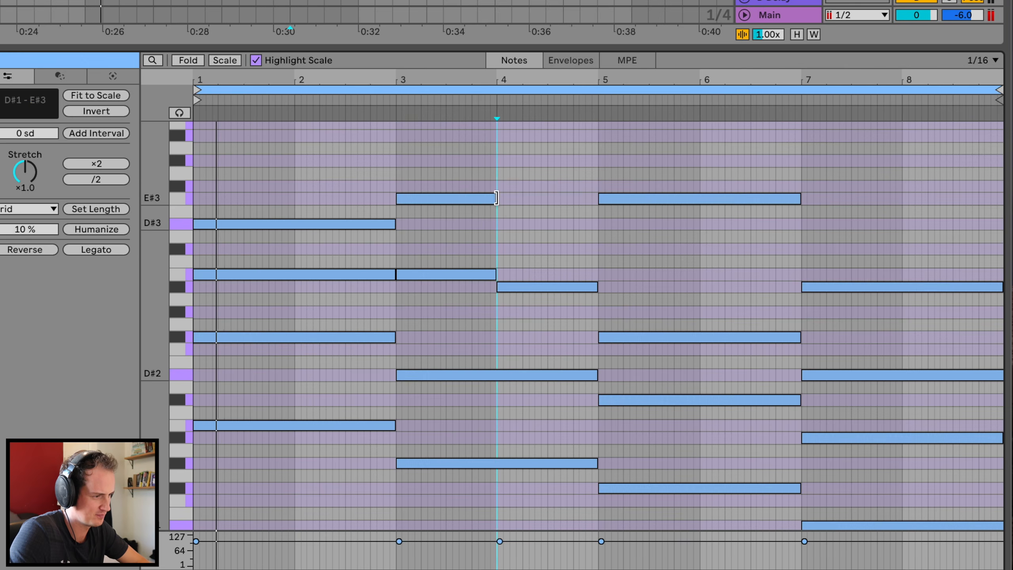
pyautogui.moveTo(496, 198); pyautogui.dragTo(594, 200)
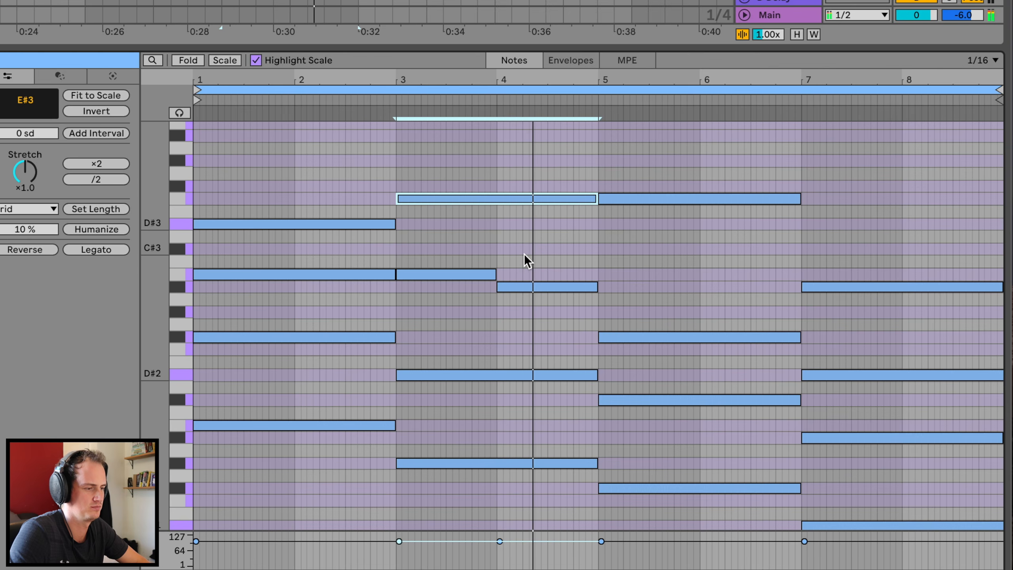
# Try lower pitches for the A#2 note in bar 4 and return it to A#2
pyautogui.click(523, 287)
pyautogui.press('Down')
pyautogui.press('Down')
pyautogui.press('Up')
pyautogui.press('Up')
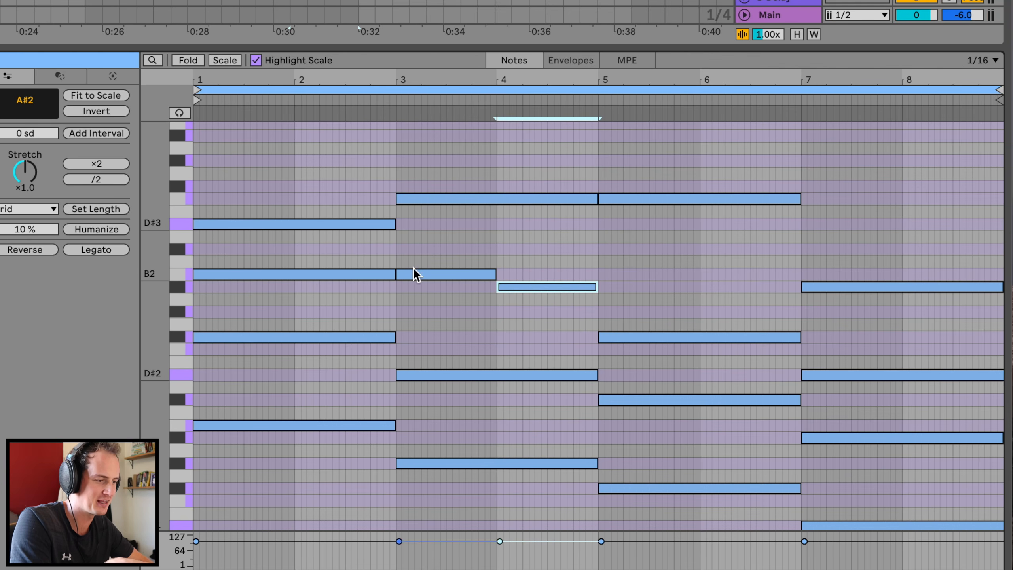
# Examine how the chord voices move, checking the first chord's B2 note and the second chord's E#3 note
pyautogui.scroll(-5, 344, 266)
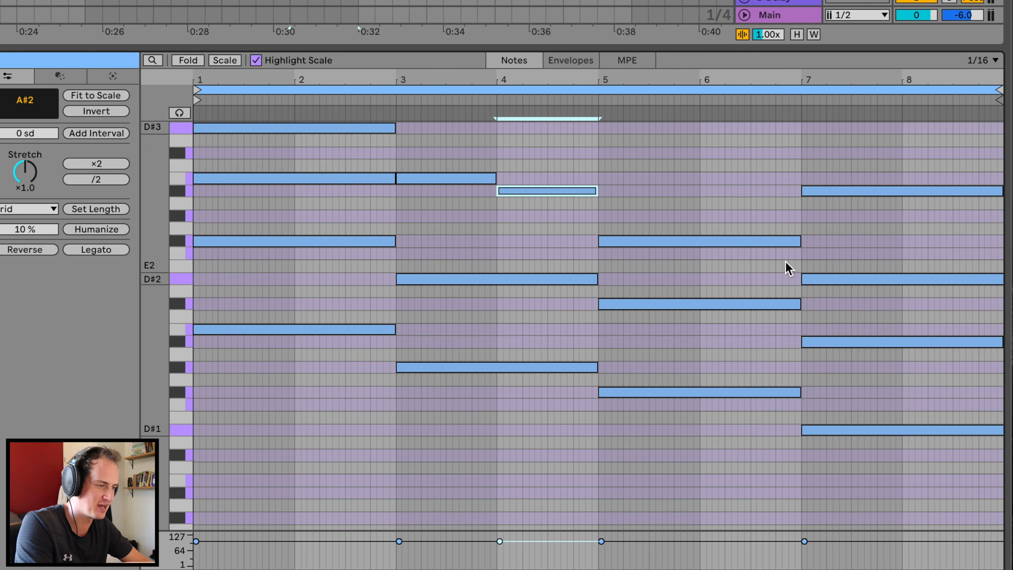
pyautogui.scroll(4, 788, 268)
pyautogui.click(351, 259)
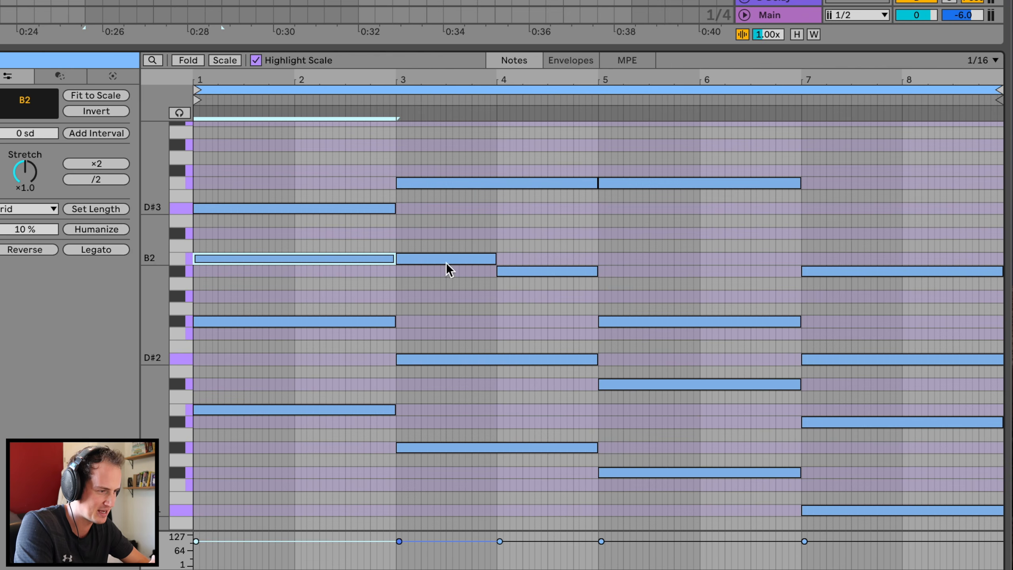
pyautogui.click(493, 183)
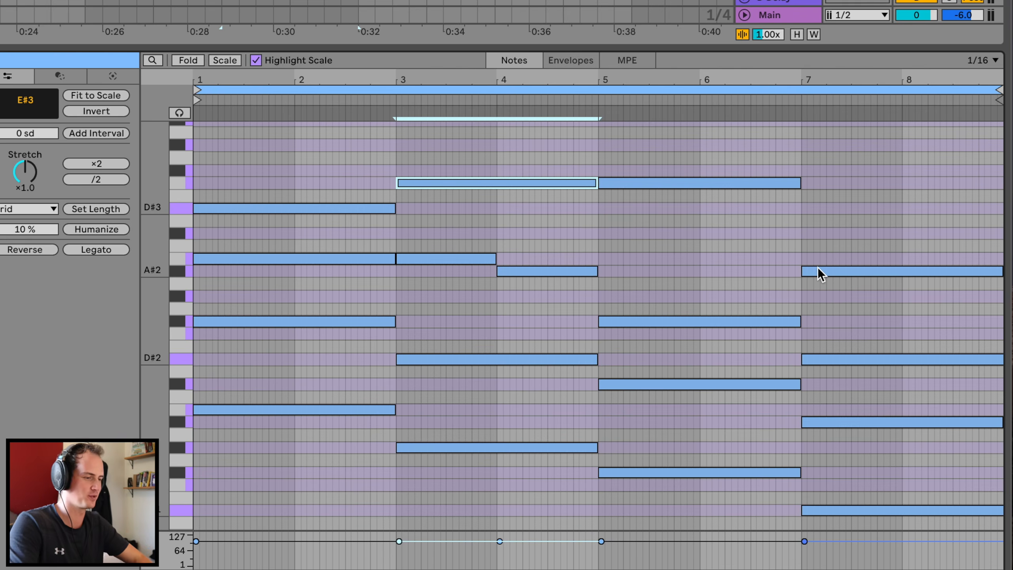
# Duplicate the third chord's F#2 note into the last chord across bars 7 and 8
pyautogui.hscroll(1, 781, 315)
pyautogui.click(775, 326)
pyautogui.click(736, 305)
pyautogui.click(731, 322)
pyautogui.press('super+d')
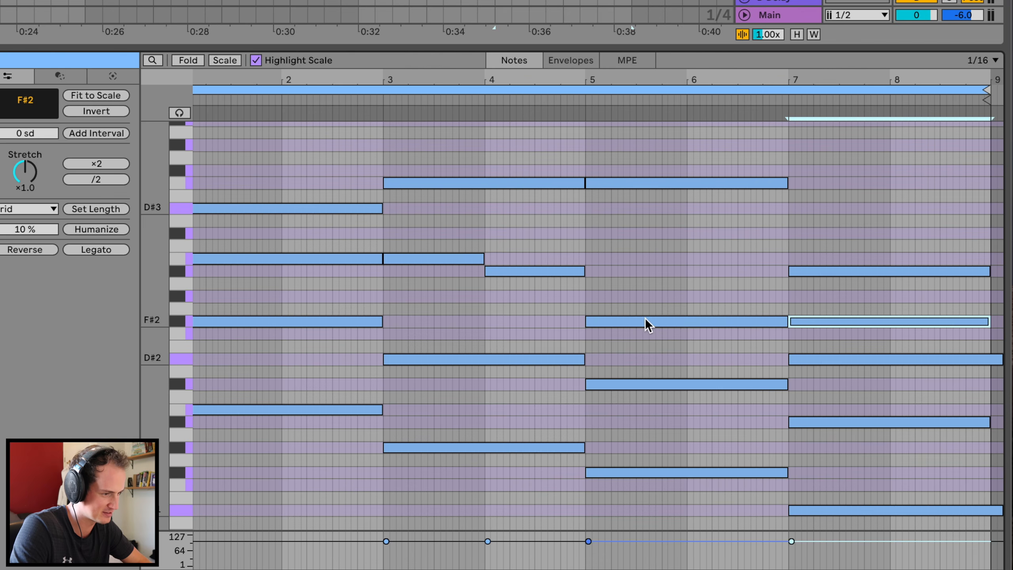
# Lower the four bass notes by one octave and play back the chord progression
pyautogui.click(695, 103)
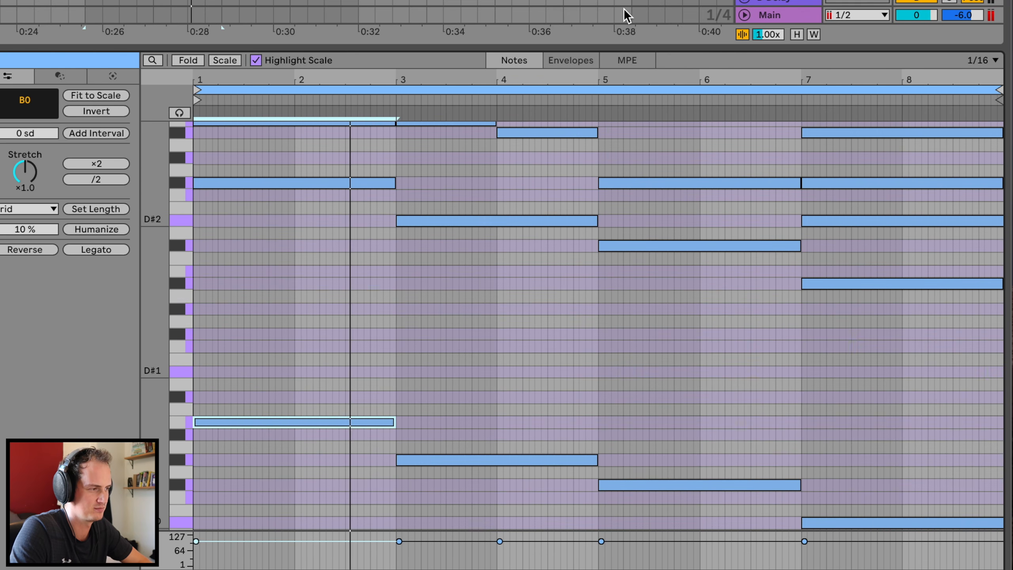
pyautogui.scroll(4, 559, 351)
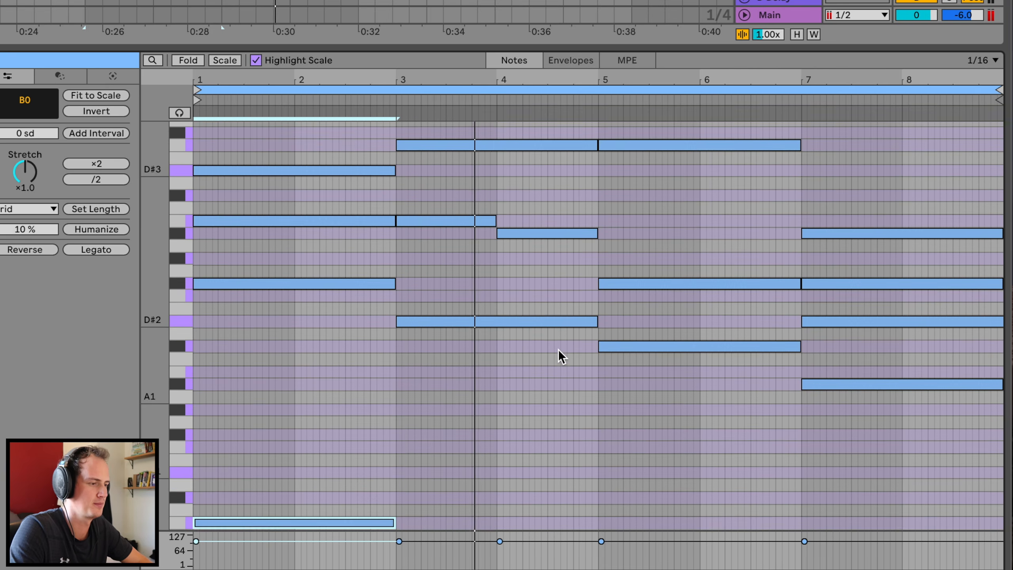
pyautogui.scroll(1, 558, 349)
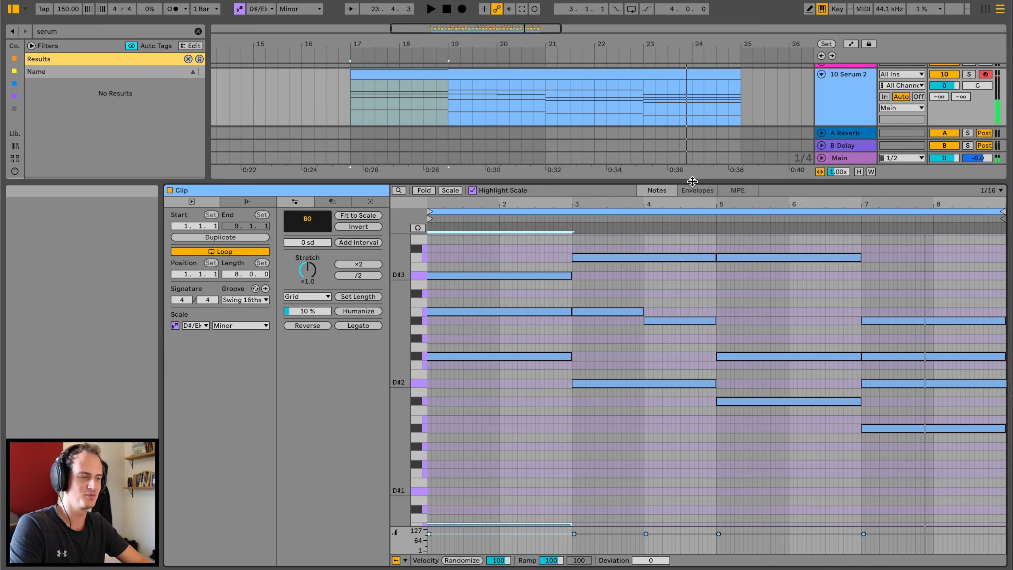
# Shrink the note editor and open the Serum 2 plug-in window from track 10
pyautogui.moveTo(693, 181); pyautogui.dragTo(617, 403)
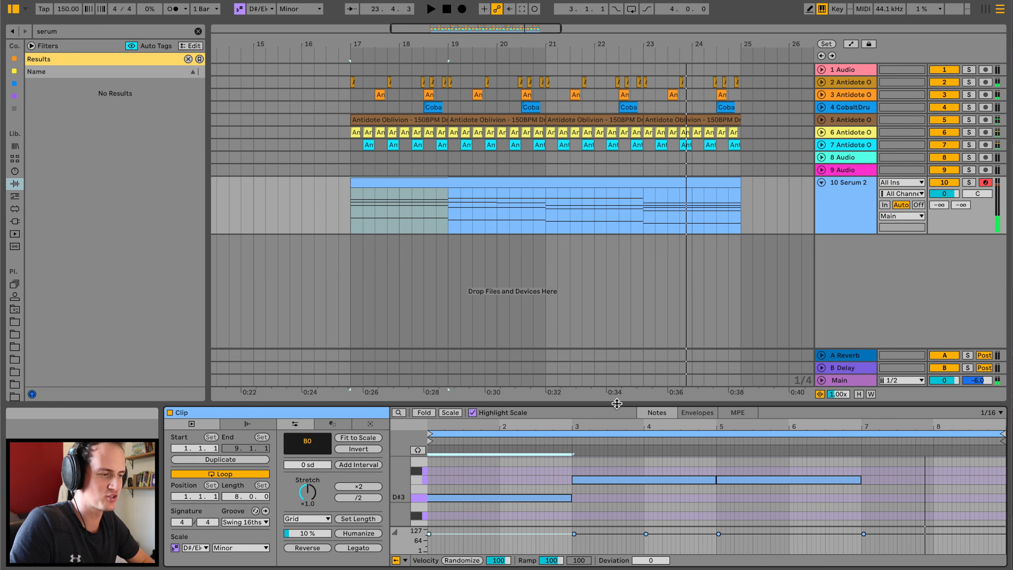
pyautogui.click(843, 187)
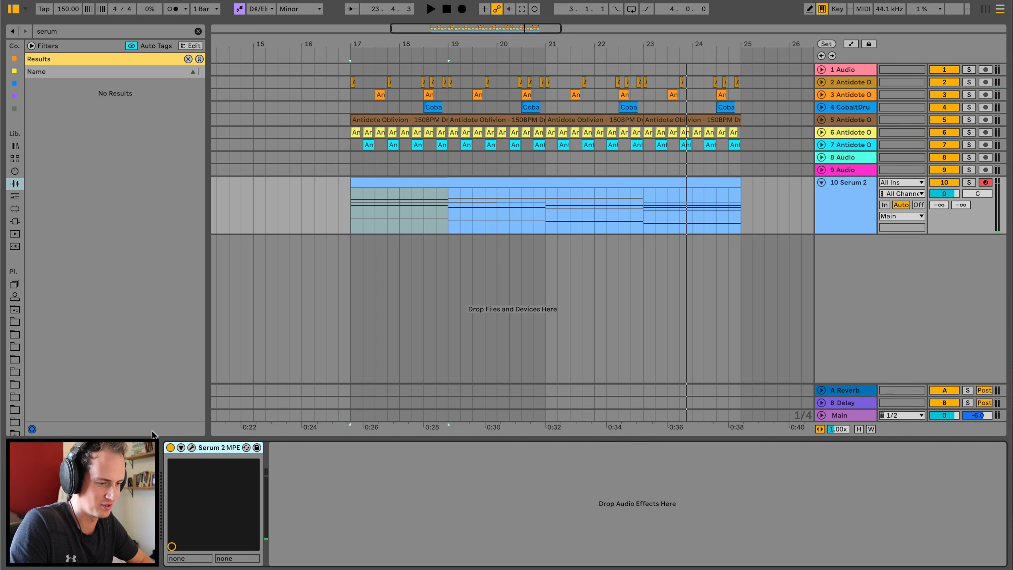
pyautogui.click(192, 447)
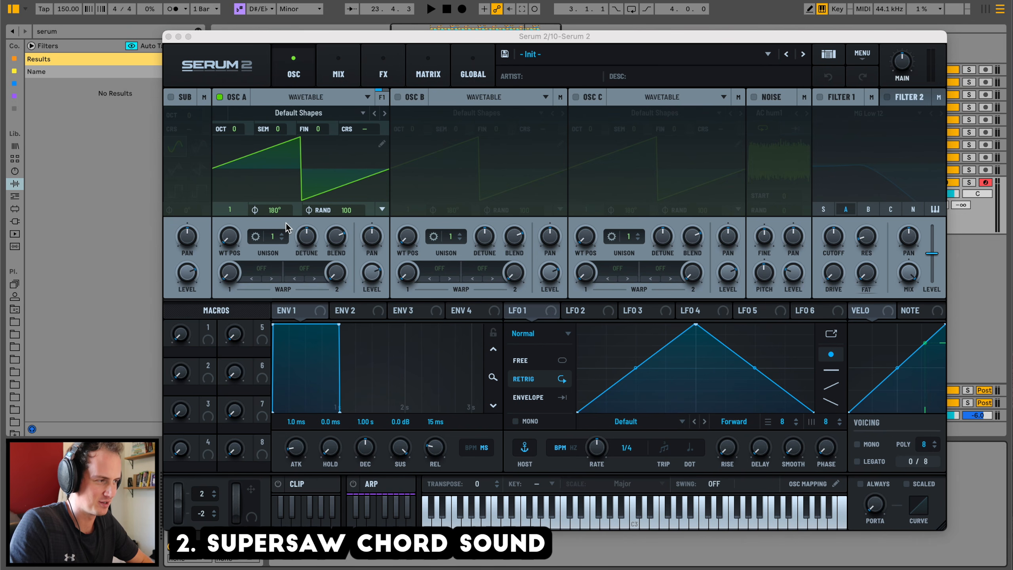
# During playback, set OSC A to 11 unison voices and enable OSC B with 7 unison voices at octave +1
pyautogui.press('space')
pyautogui.moveTo(270, 241); pyautogui.dragTo(299, 157)
pyautogui.click(398, 97)
pyautogui.moveTo(456, 238); pyautogui.dragTo(460, 175)
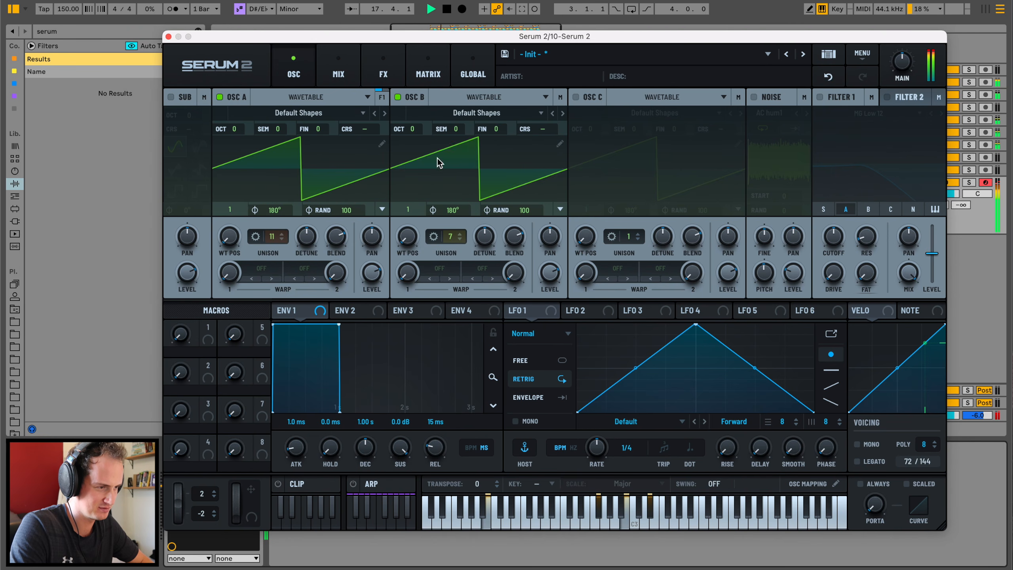
pyautogui.moveTo(411, 128); pyautogui.dragTo(418, 104)
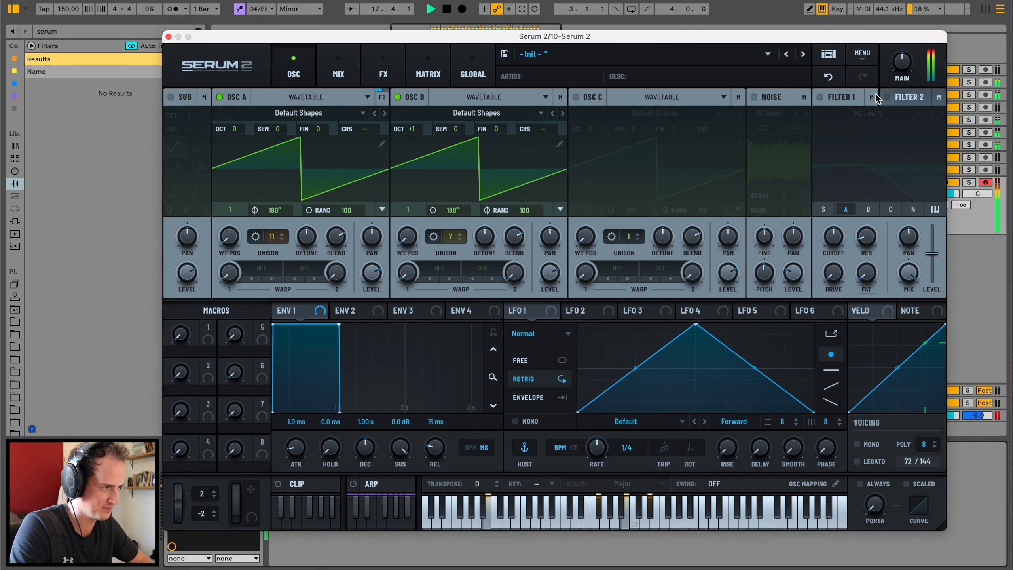
pyautogui.moveTo(897, 84)
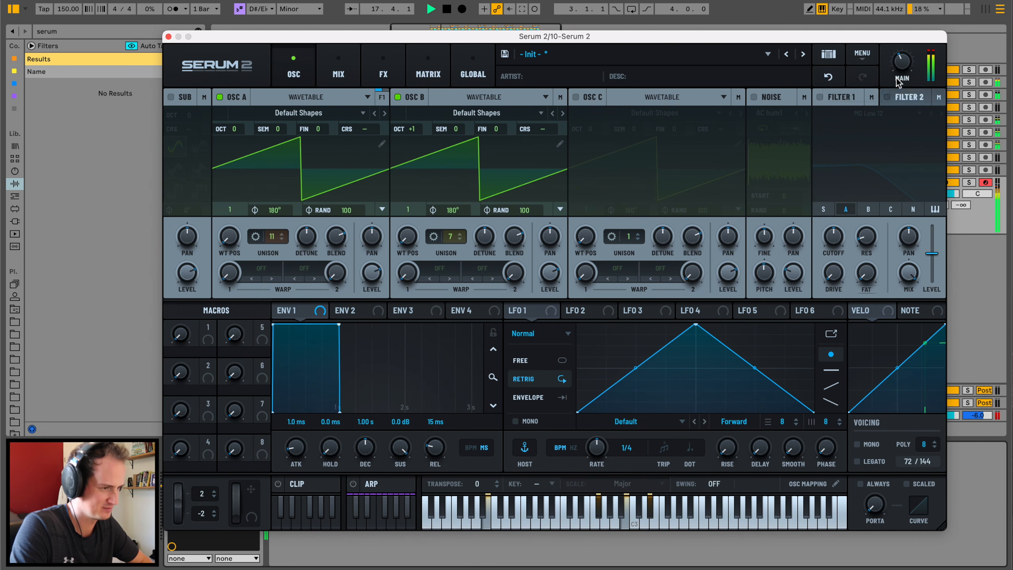
# Add a Compressor effect to the chord synth, set it to multiband, and raise its gain to 14.3 dB
pyautogui.click(383, 74)
pyautogui.click(179, 120)
pyautogui.click(224, 169)
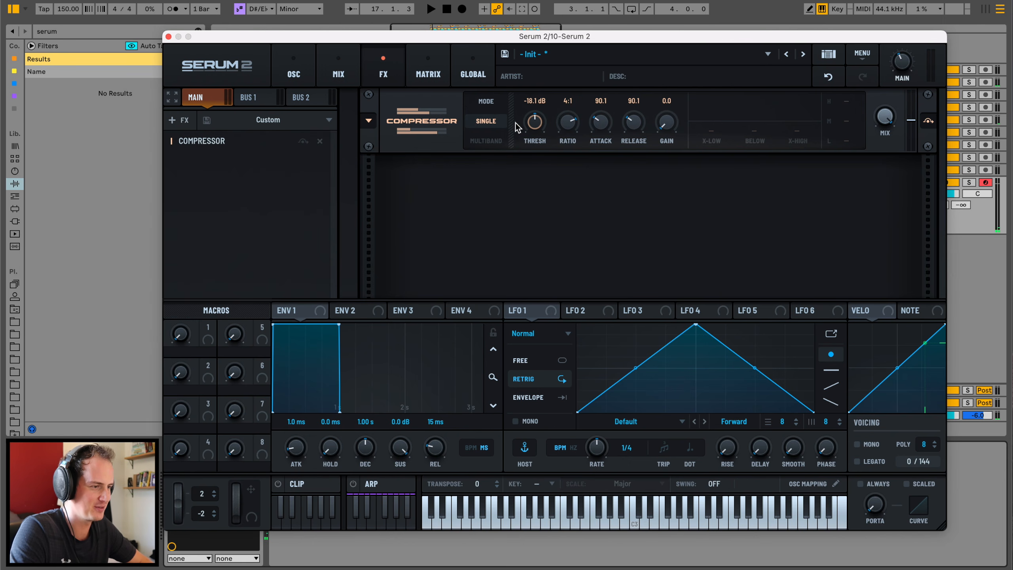
pyautogui.click(485, 141)
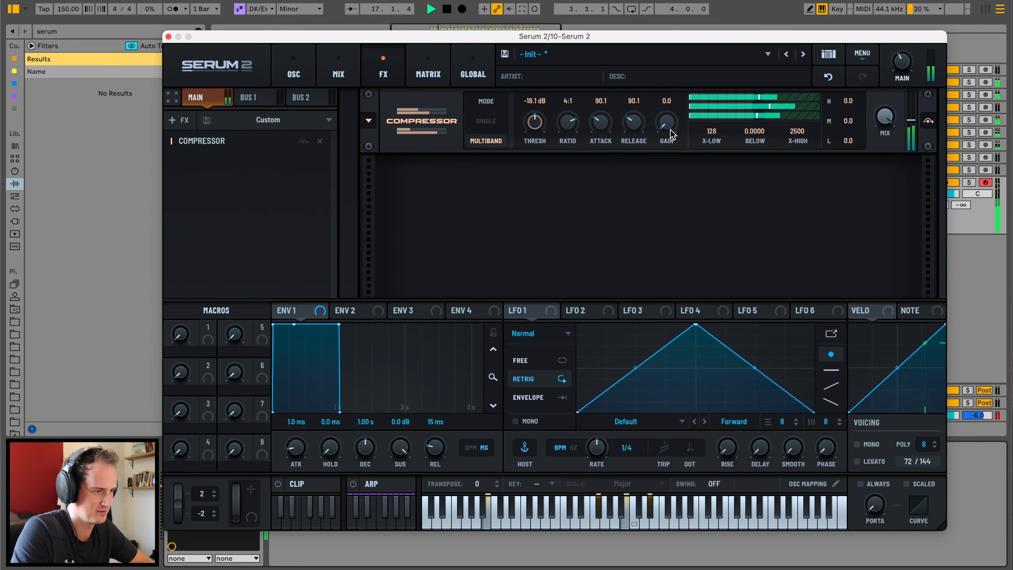
pyautogui.moveTo(666, 125); pyautogui.dragTo(677, 103)
pyautogui.press('space')
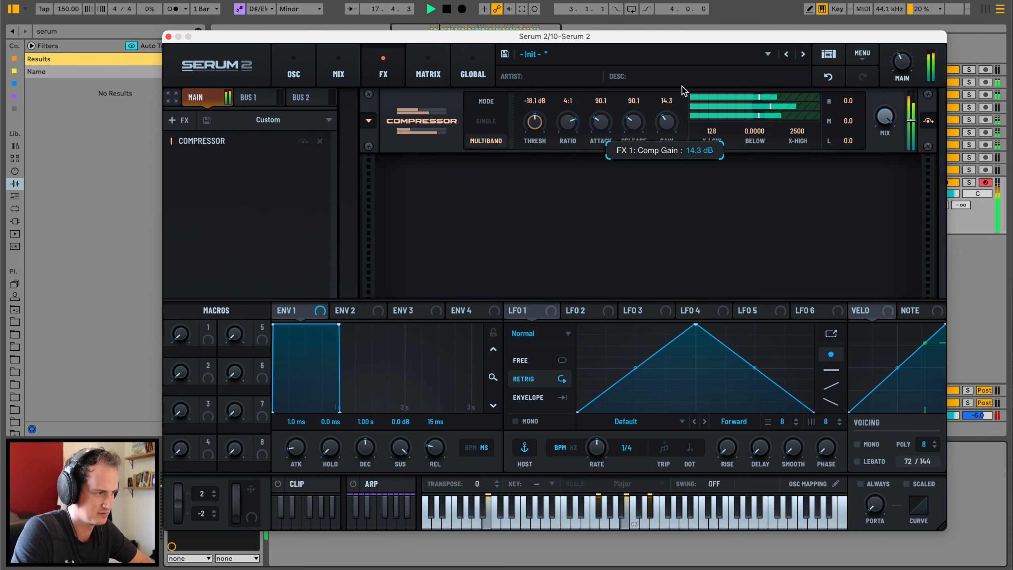
# Add a Flanger at 25% mix, raise its phase during playback, and place it above the Compressor
pyautogui.click(179, 120)
pyautogui.click(195, 256)
pyautogui.press('space')
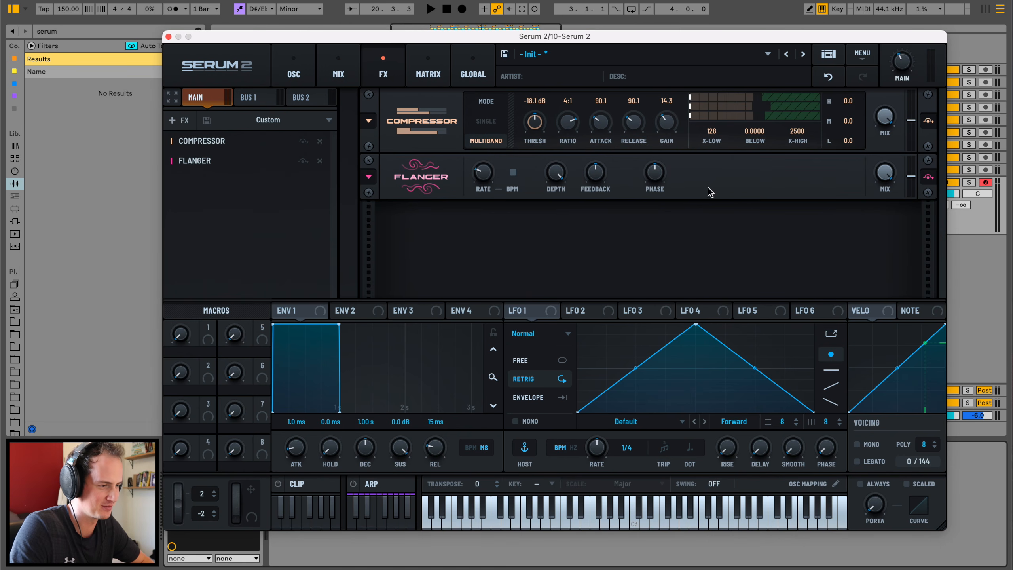
pyautogui.press('space')
pyautogui.moveTo(884, 172); pyautogui.dragTo(873, 205)
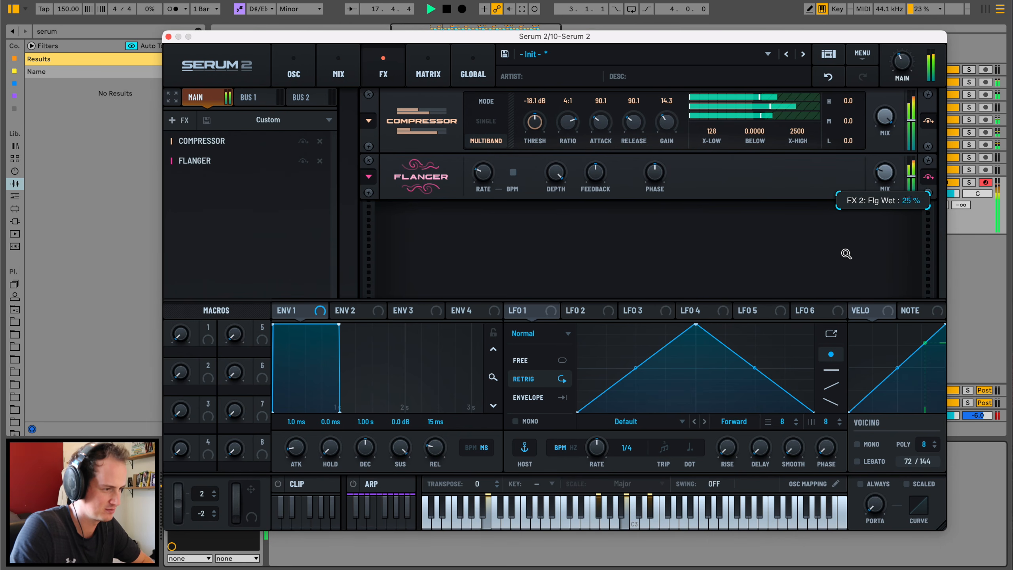
pyautogui.moveTo(648, 174); pyautogui.dragTo(658, 156)
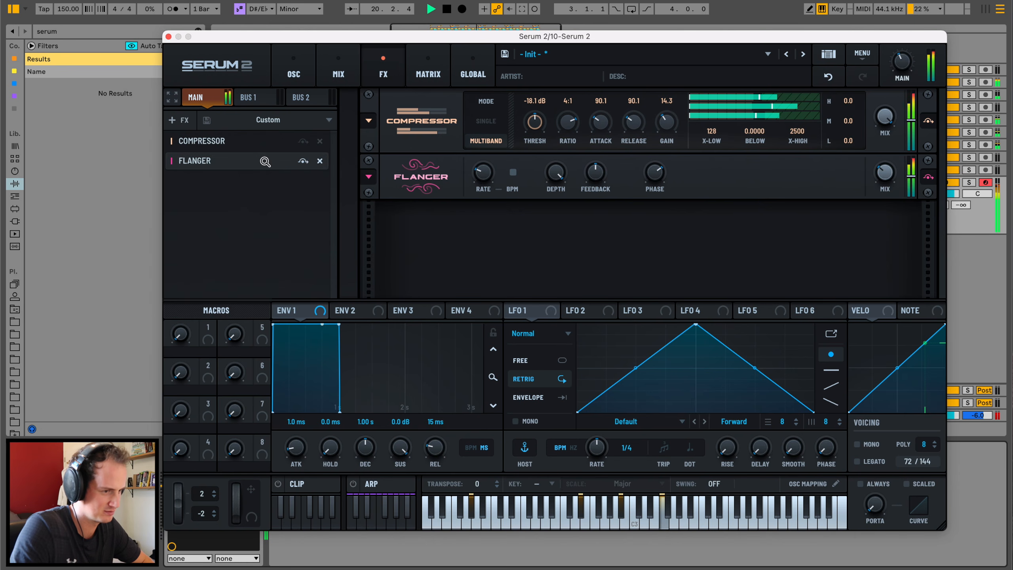
pyautogui.moveTo(264, 162); pyautogui.dragTo(264, 143)
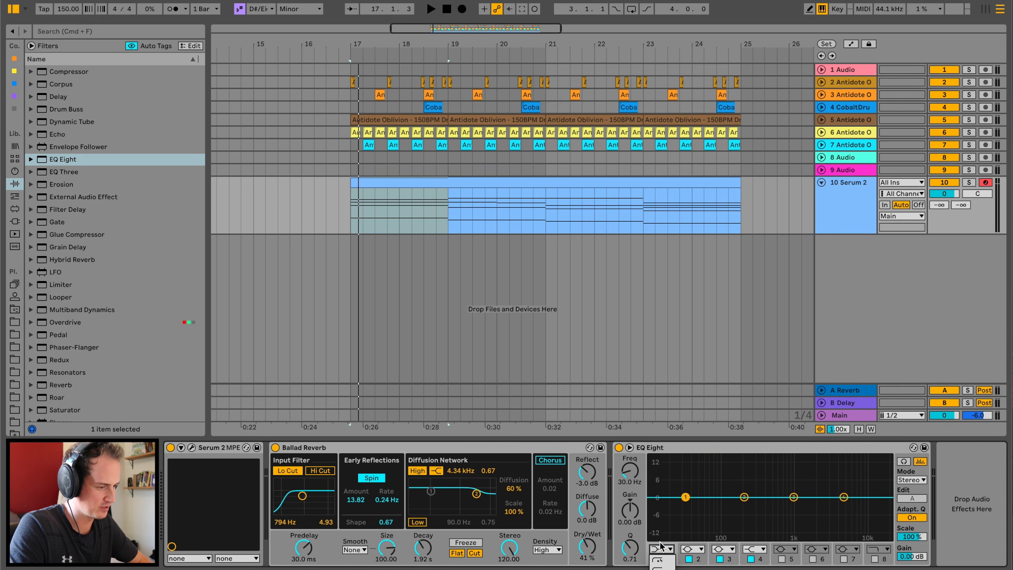
# Make EQ Eight's first band on the chord track a low cut at about 119 Hz while listening
pyautogui.click(659, 560)
pyautogui.press('space')
pyautogui.press('space')
pyautogui.moveTo(686, 507); pyautogui.dragTo(726, 513)
pyautogui.press('space')
pyautogui.press('space')
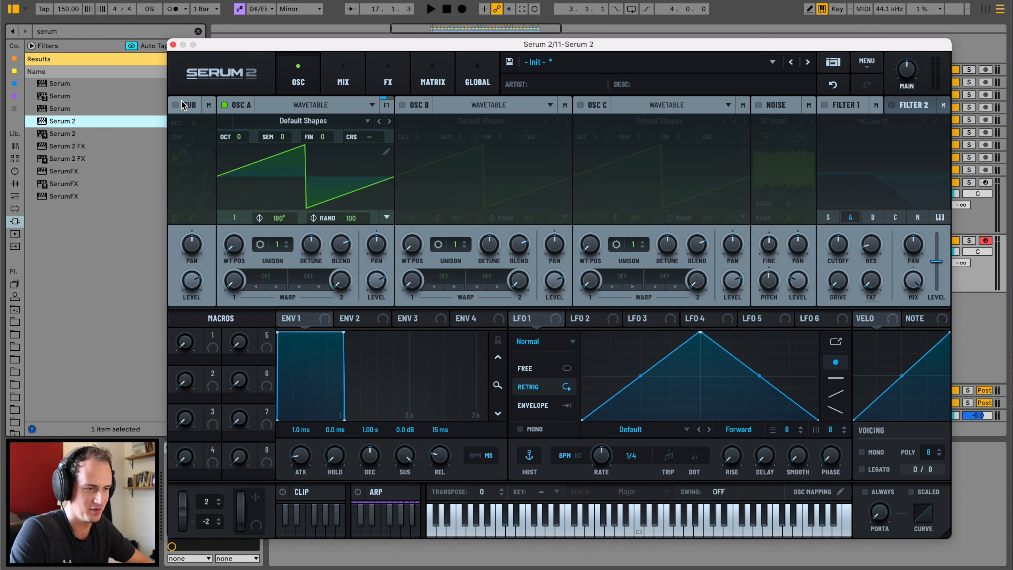
# Enable the sub oscillator in the new Serum 2 instance and set OSC A's random phase to 0 and phase to 155°
pyautogui.click(175, 104)
pyautogui.press('f')
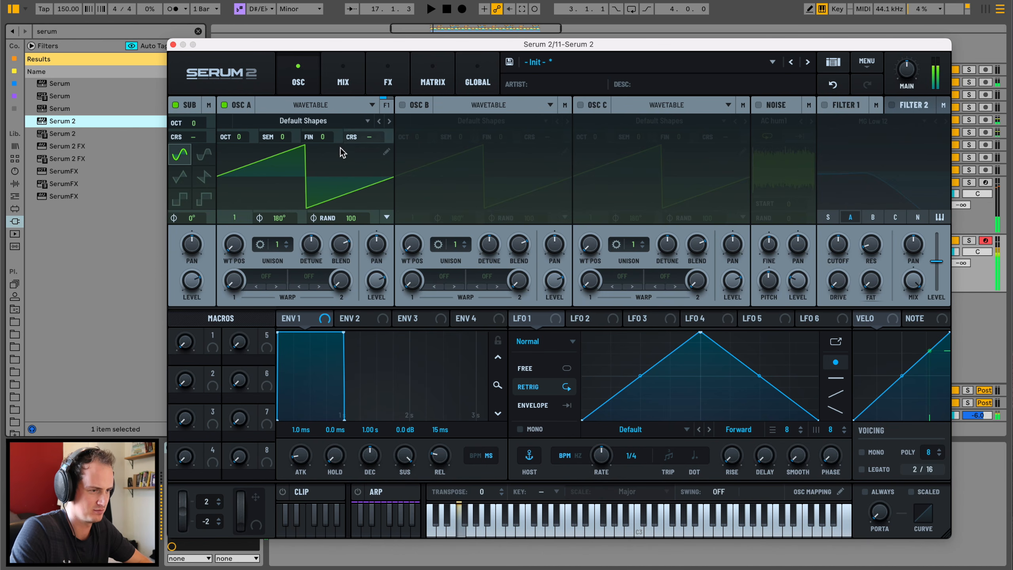
pyautogui.moveTo(343, 219); pyautogui.dragTo(343, 279)
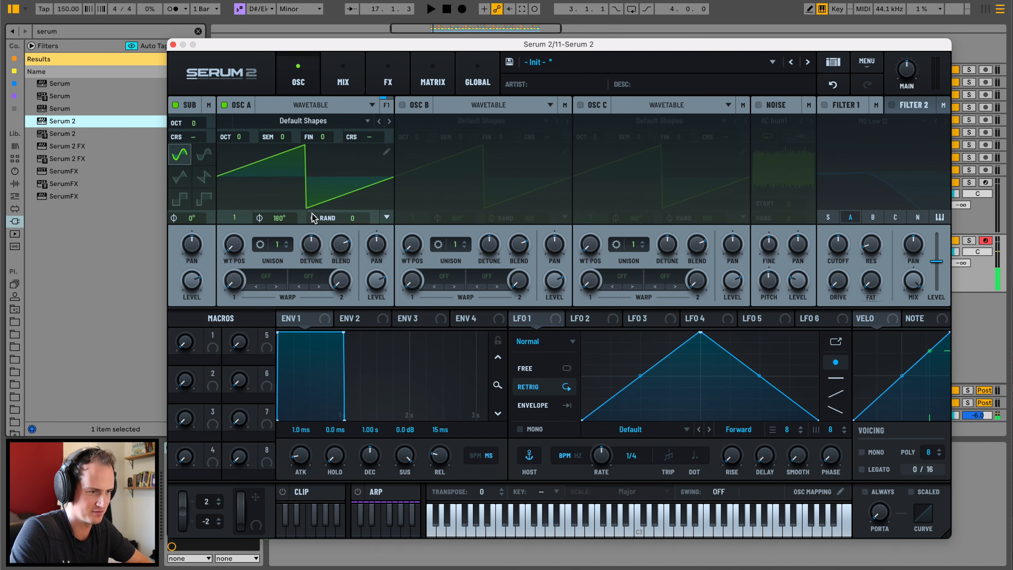
pyautogui.moveTo(280, 218)
pyautogui.mouseDown()
pyautogui.moveTo(287, 196)
pyautogui.moveTo(264, 281)
pyautogui.mouseUp()
pyautogui.press('f')
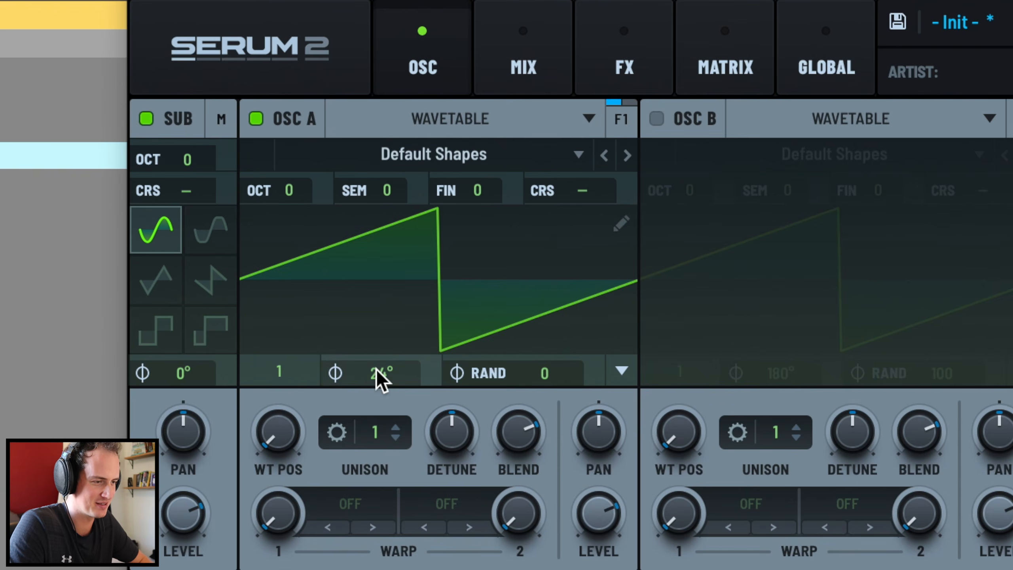
pyautogui.moveTo(377, 371); pyautogui.dragTo(435, 291)
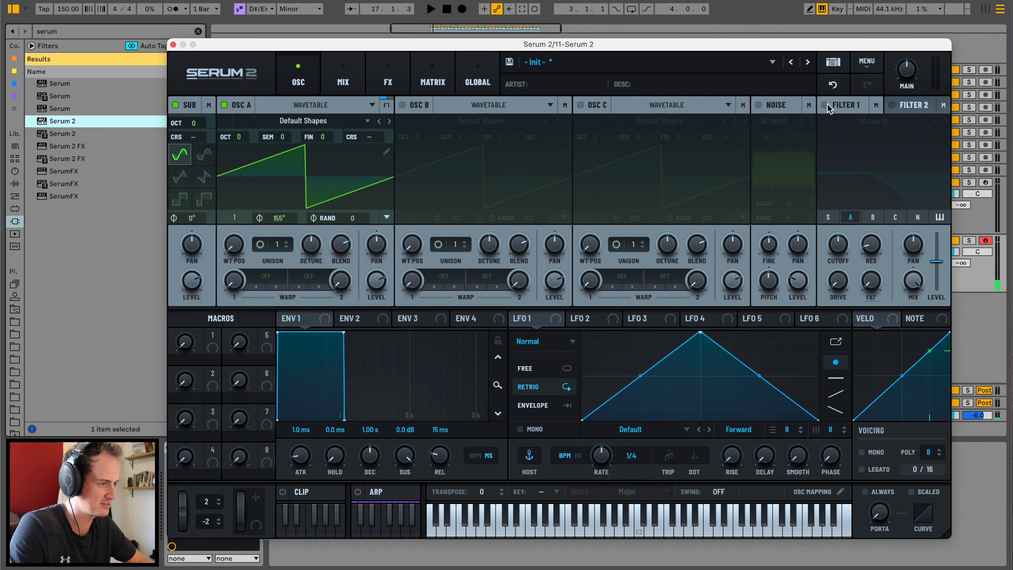
# Enable Filter 1 as MG Low 12, lower its cutoff, and check the oscillator routing in the mixer
pyautogui.click(827, 105)
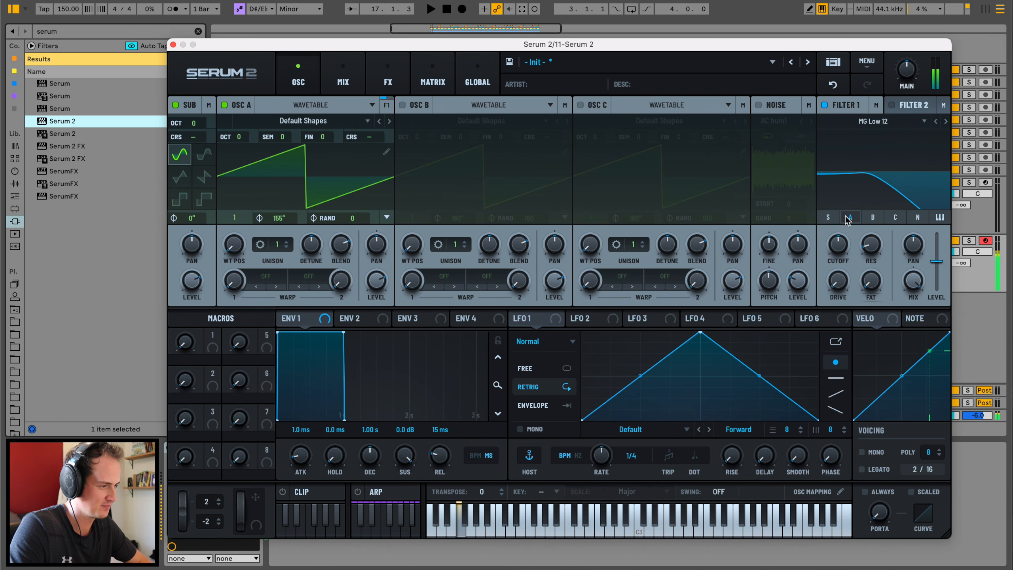
pyautogui.moveTo(843, 268); pyautogui.dragTo(840, 273)
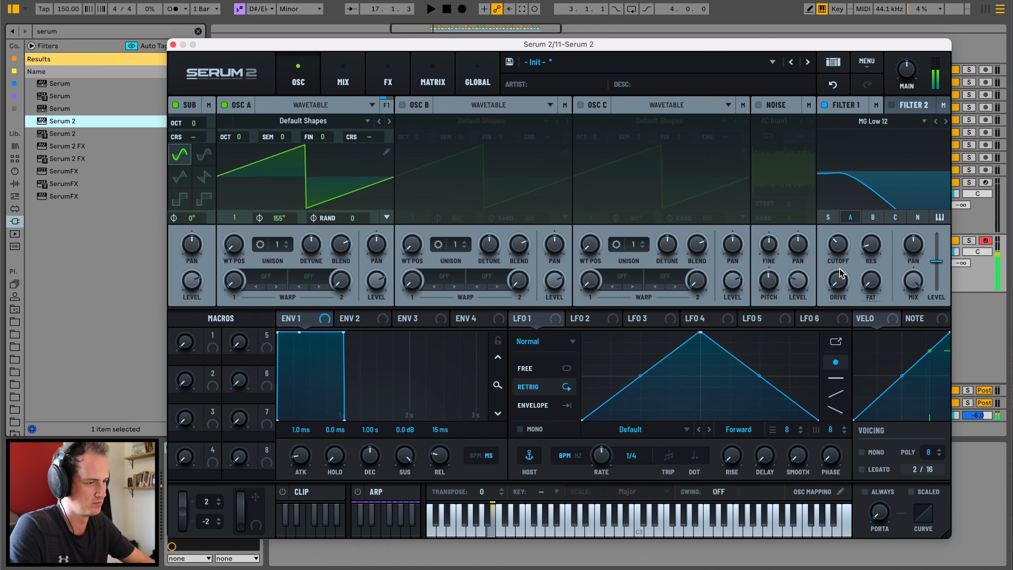
pyautogui.click(353, 73)
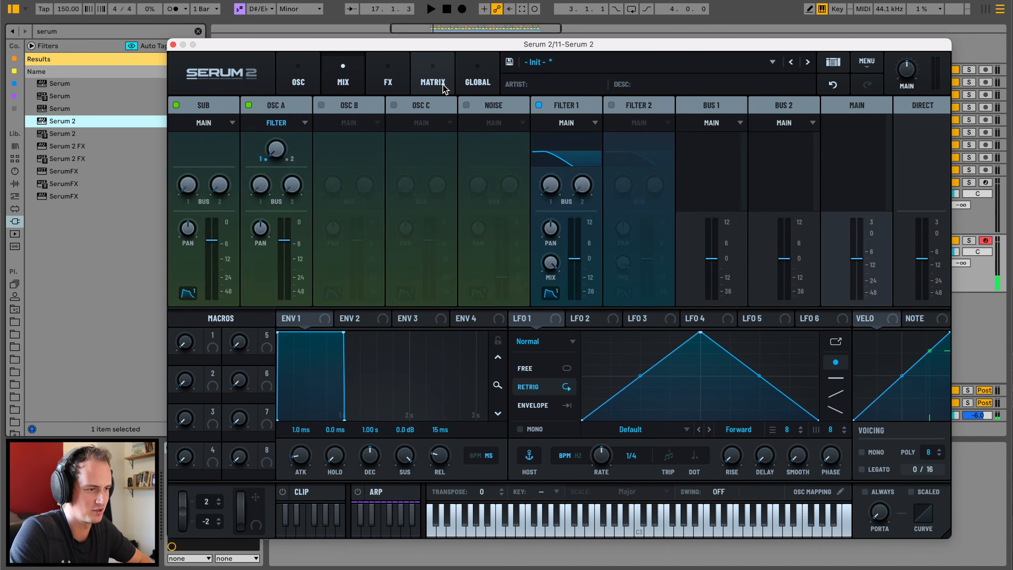
# Add a Tube Distortion effect to the bass synth, raise its drive, and close the plug-in window
pyautogui.click(383, 79)
pyautogui.click(230, 127)
pyautogui.click(188, 129)
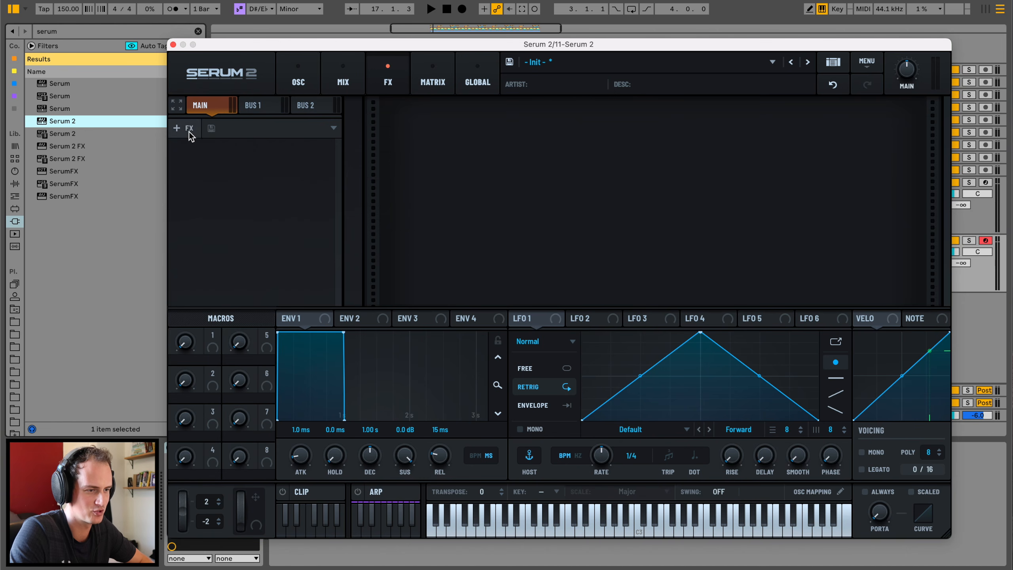
pyautogui.click(186, 128)
pyautogui.click(216, 218)
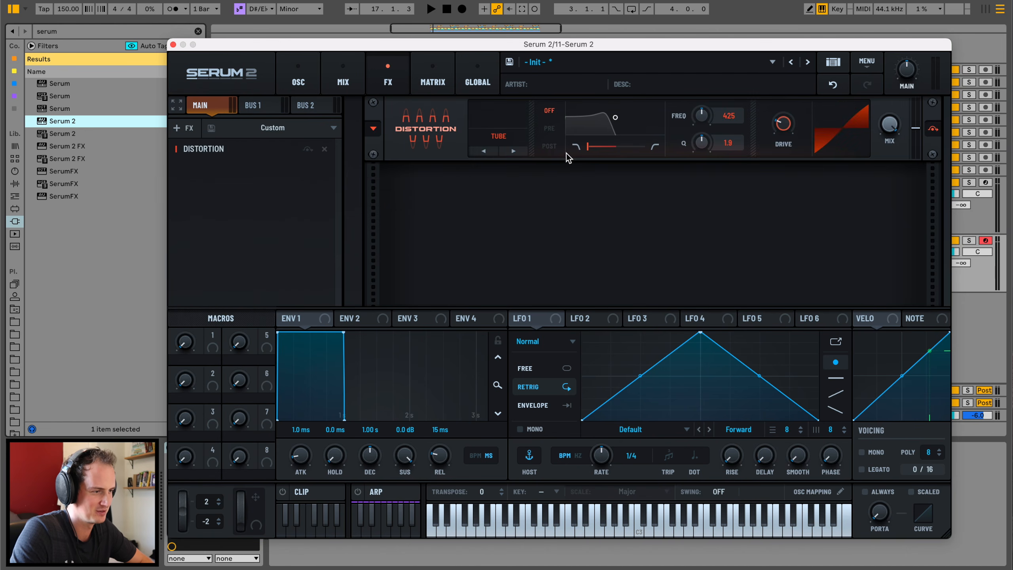
pyautogui.moveTo(794, 134); pyautogui.dragTo(829, 71)
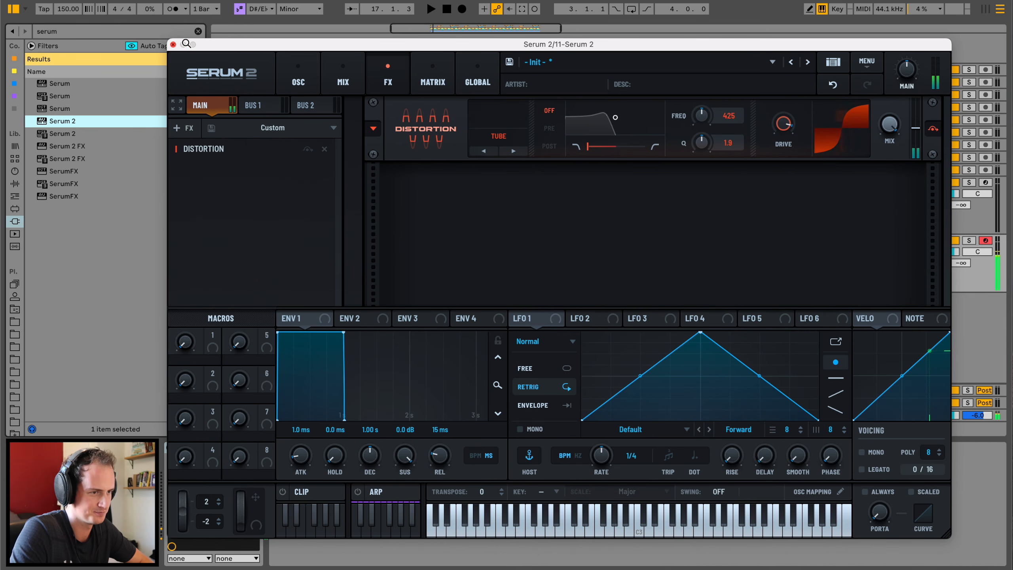
pyautogui.click(173, 44)
# Copy the four bass notes from the chord clip on track 10 into a clip on track 11 at bar 17
pyautogui.doubleClick(561, 183)
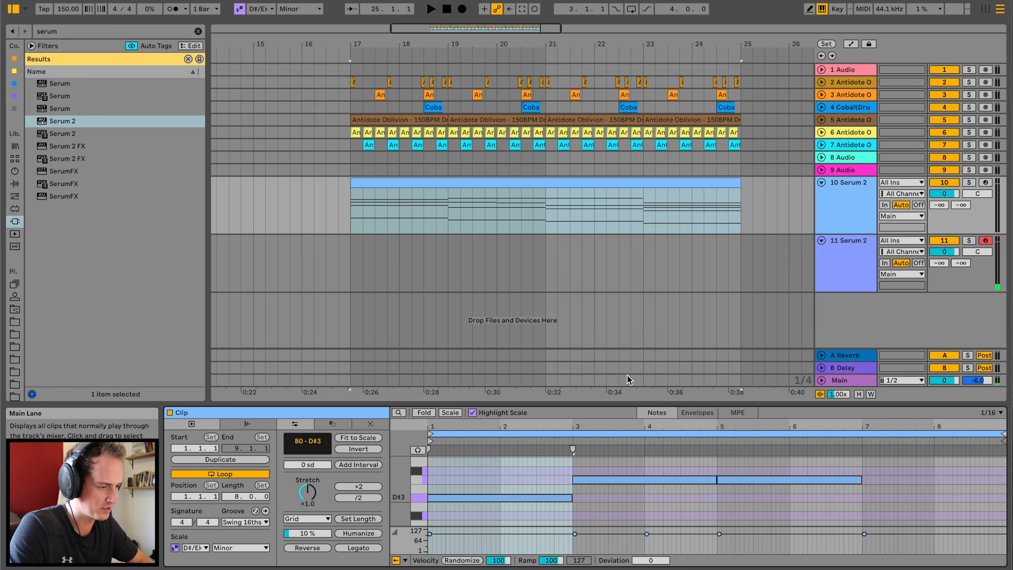
pyautogui.moveTo(639, 401); pyautogui.dragTo(637, 114)
pyautogui.scroll(-6, 592, 419)
pyautogui.moveTo(502, 313); pyautogui.dragTo(951, 495)
pyautogui.moveTo(512, 119); pyautogui.dragTo(514, 497)
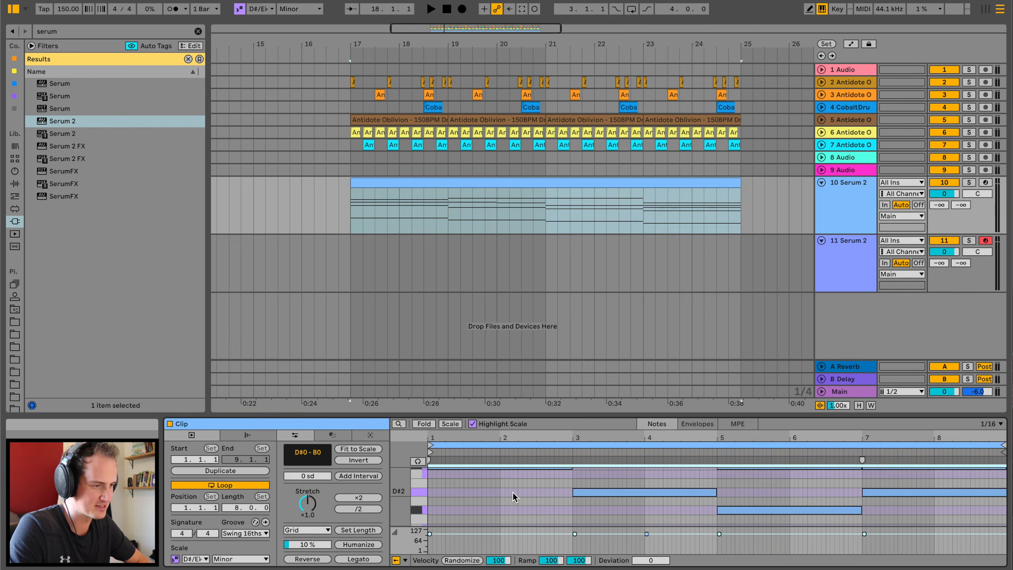
pyautogui.click(356, 251)
pyautogui.hotkey('ctrl', 'v')
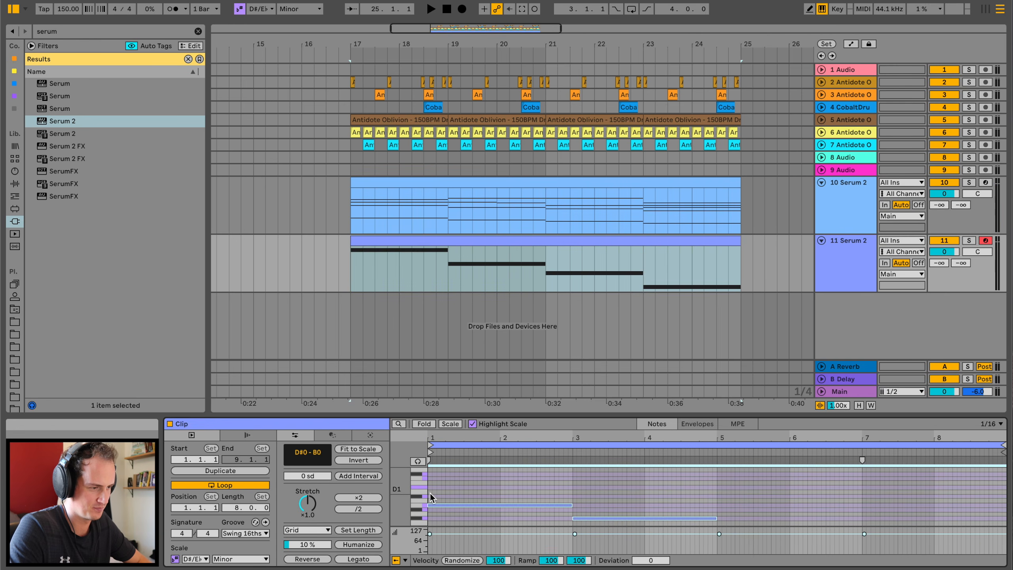
# Play back the bass on track 11 in solo, and solo the track 10 chords with it to hear the layers together
pyautogui.press('space')
pyautogui.press('space')
pyautogui.press('space')
pyautogui.click(968, 240)
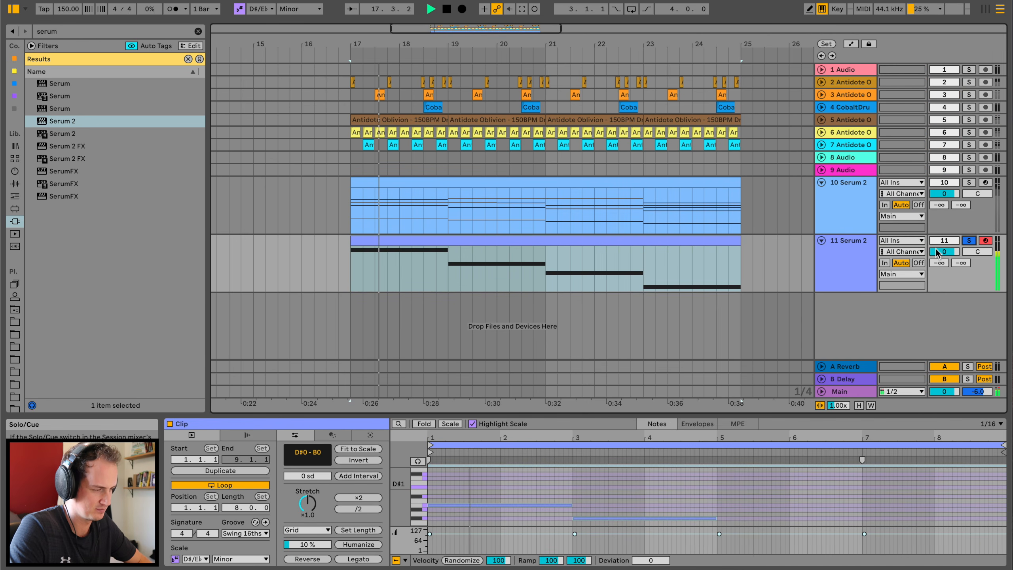
pyautogui.click(822, 270)
pyautogui.click(759, 266)
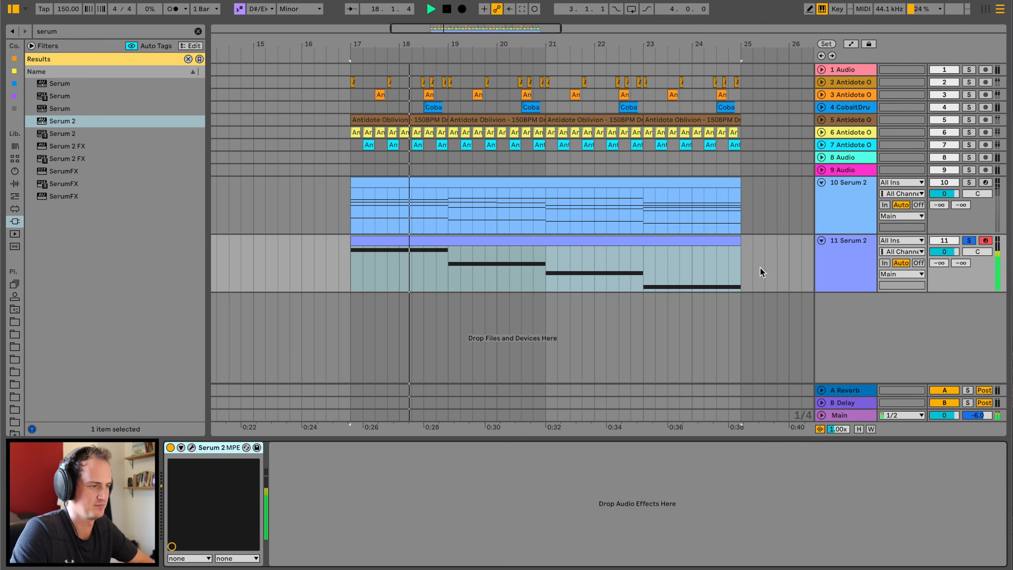
pyautogui.click(969, 182)
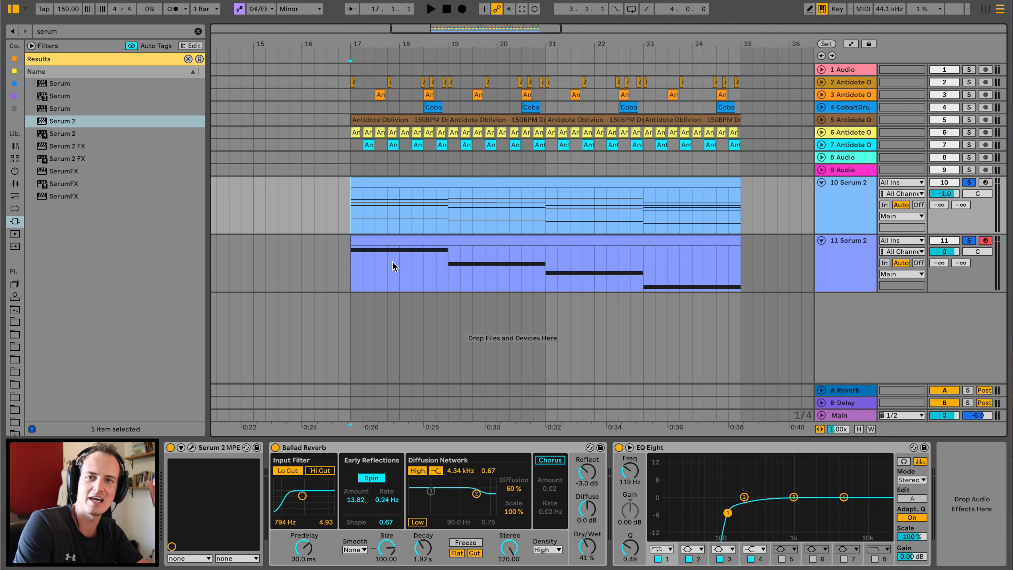
# Group the two Serum 2 tracks and collapse the group
pyautogui.press('super+g')
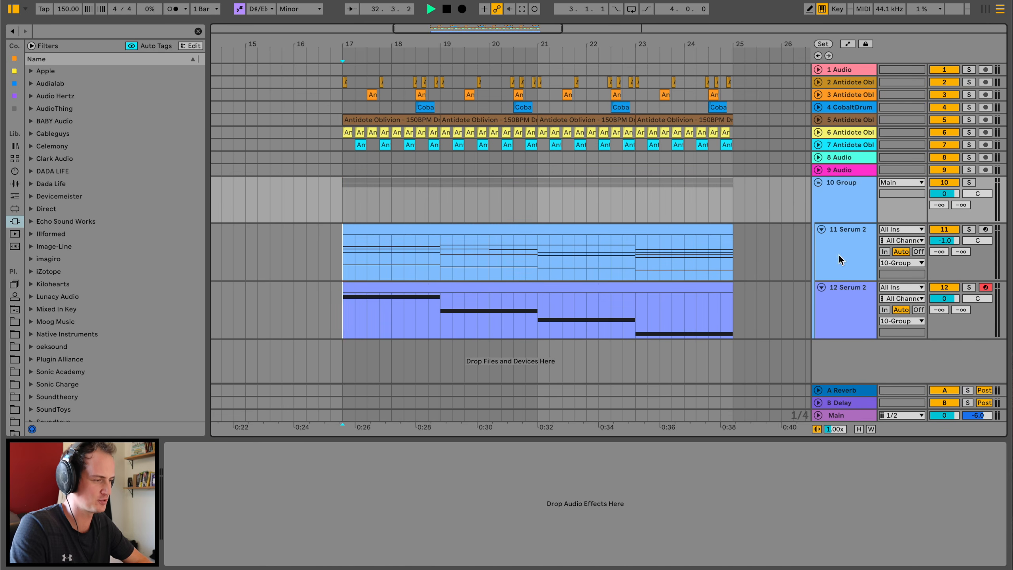
pyautogui.click(850, 196)
pyautogui.click(819, 183)
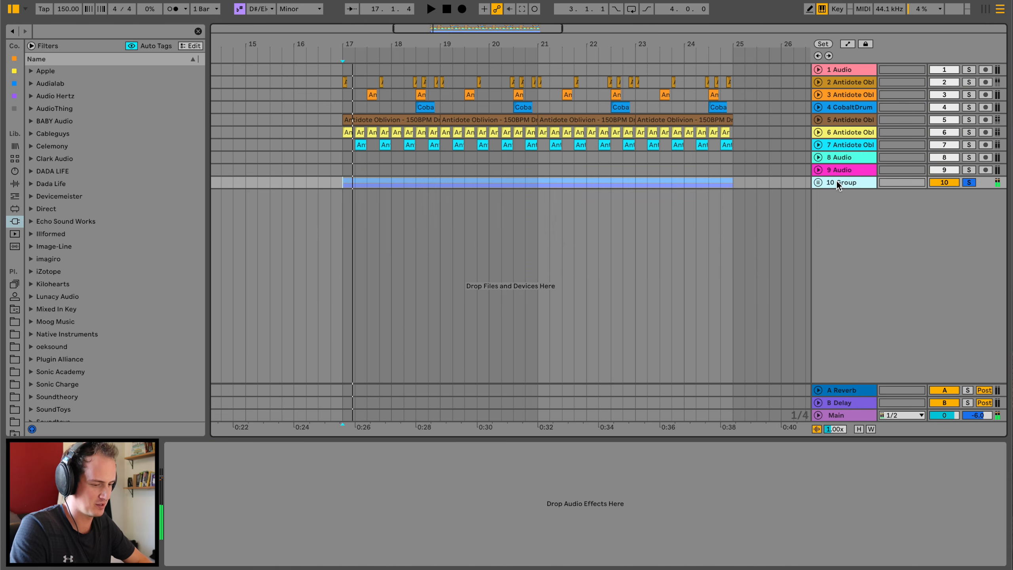
# Insert an audio track below the group, set its input to Resampling, and arm it with monitoring set to In
pyautogui.press('super+t')
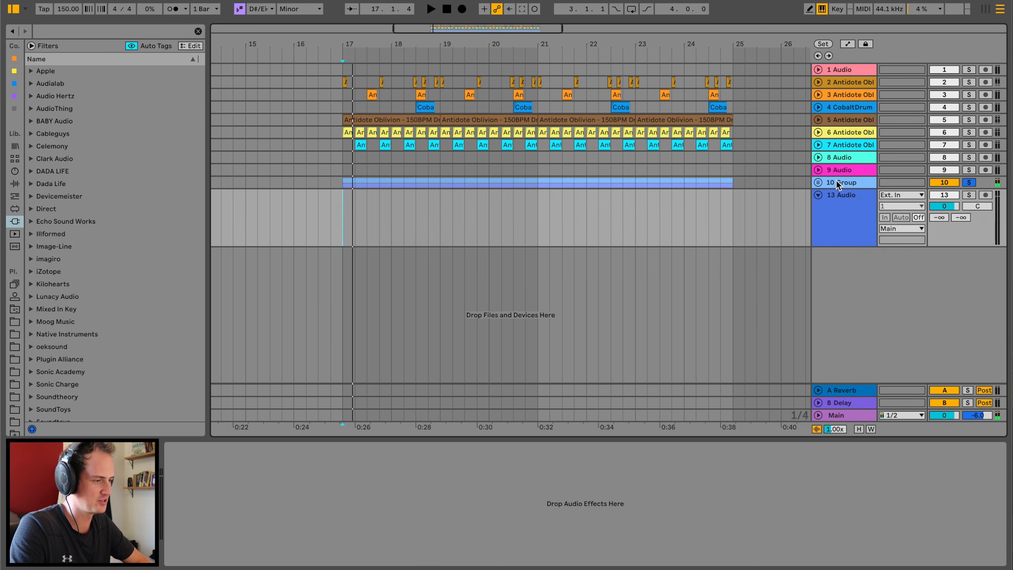
pyautogui.click(911, 195)
pyautogui.click(903, 217)
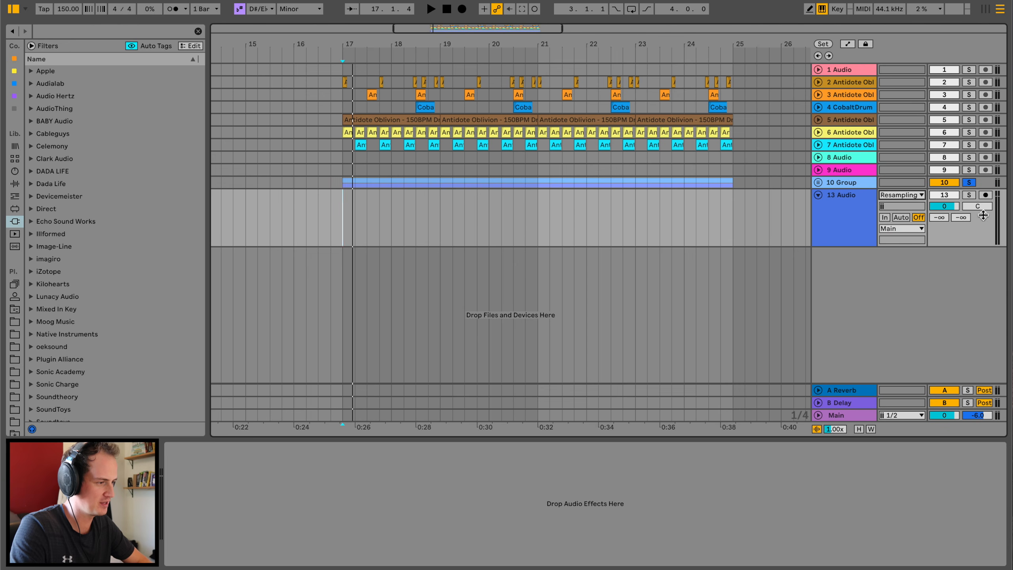
pyautogui.click(847, 218)
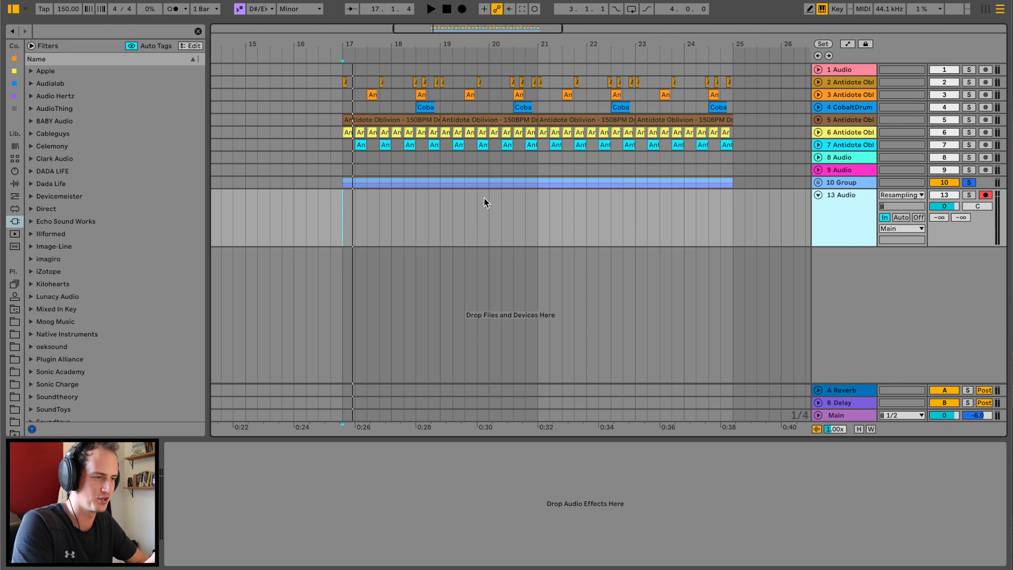
# Record the soloed group from bar 17 to just past bar 25 onto the resampling track, set monitoring to Auto, and play it back
pyautogui.press('F9')
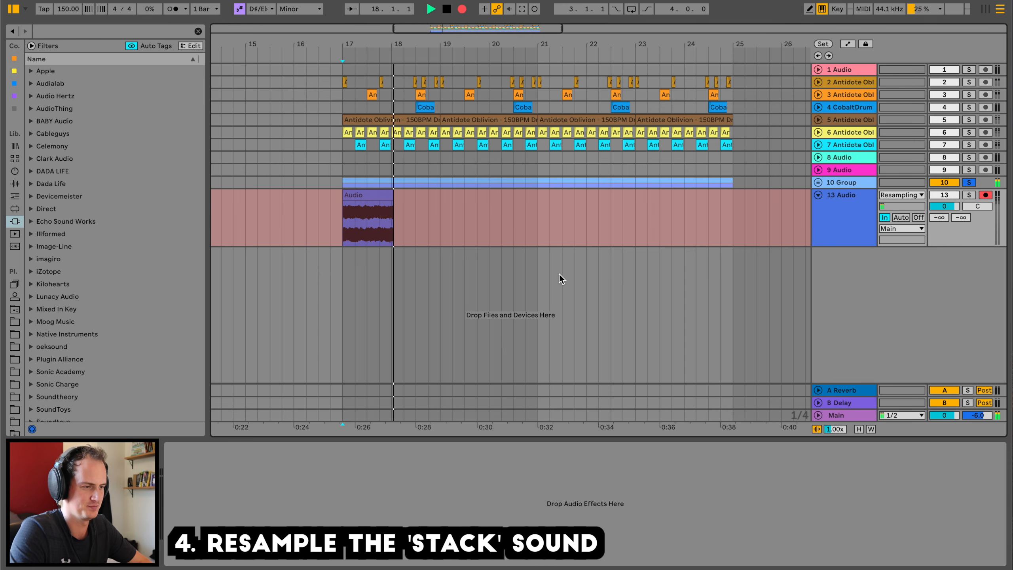
pyautogui.press('space')
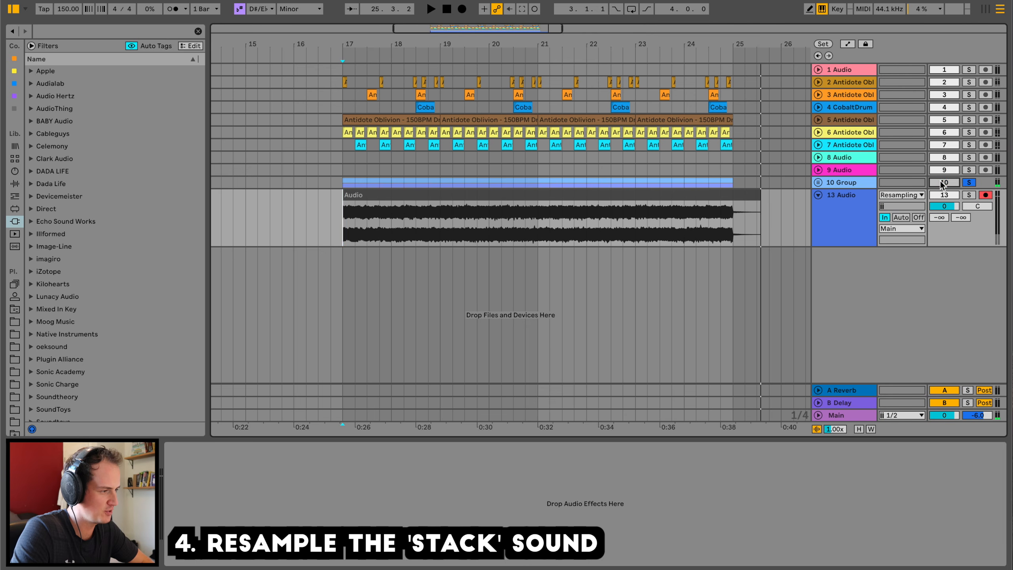
pyautogui.click(901, 218)
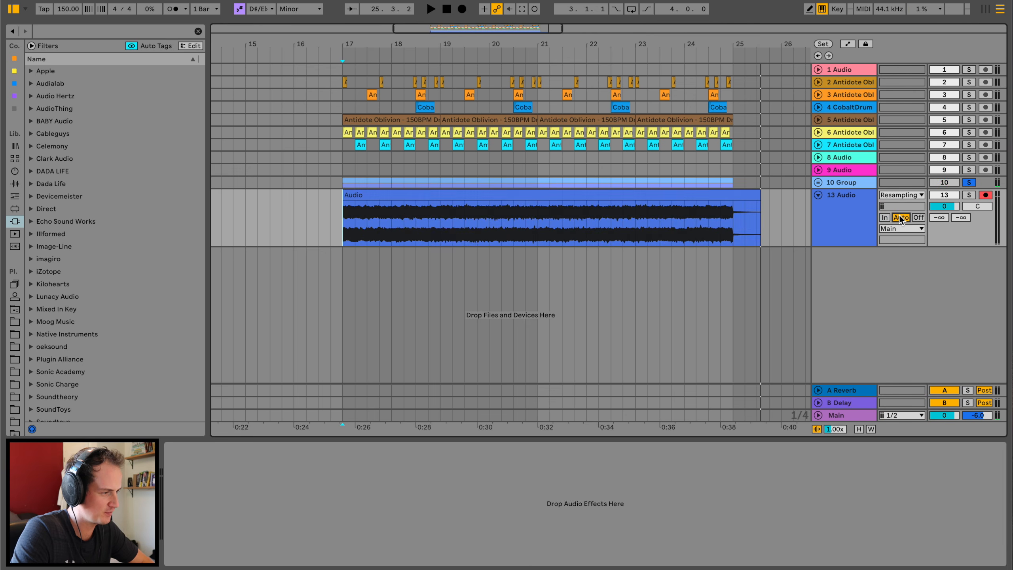
pyautogui.press('space')
pyautogui.click(459, 194)
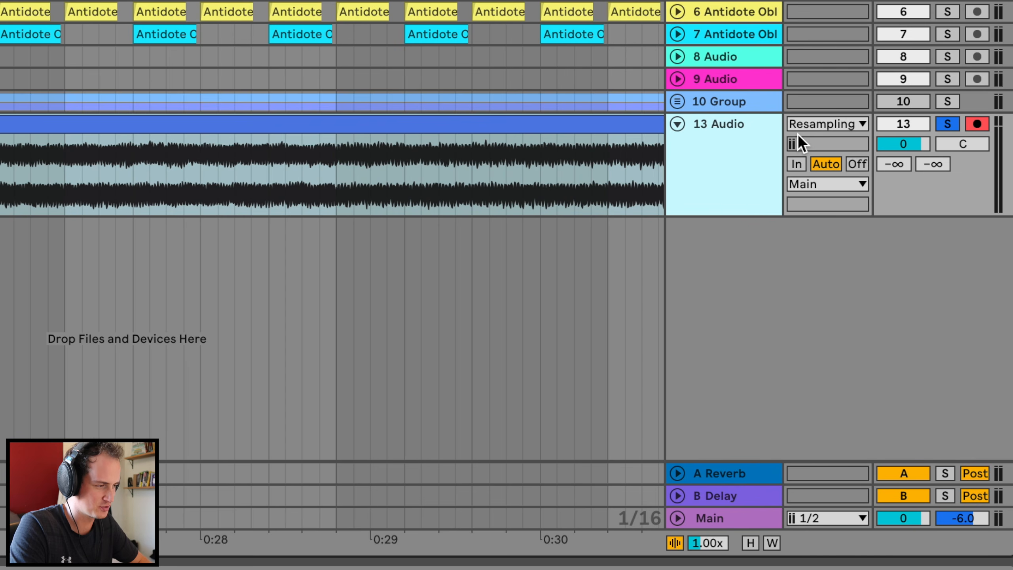
# Duplicate the resampled audio track and rename the original track as OG
pyautogui.press('super+d')
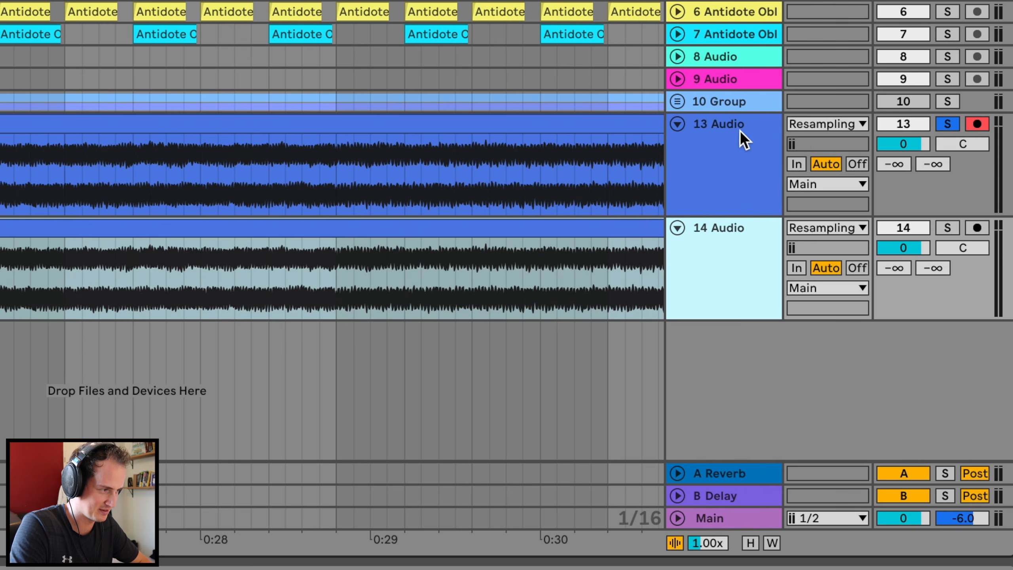
pyautogui.click(736, 129)
pyautogui.press('super+r')
pyautogui.write('OG')
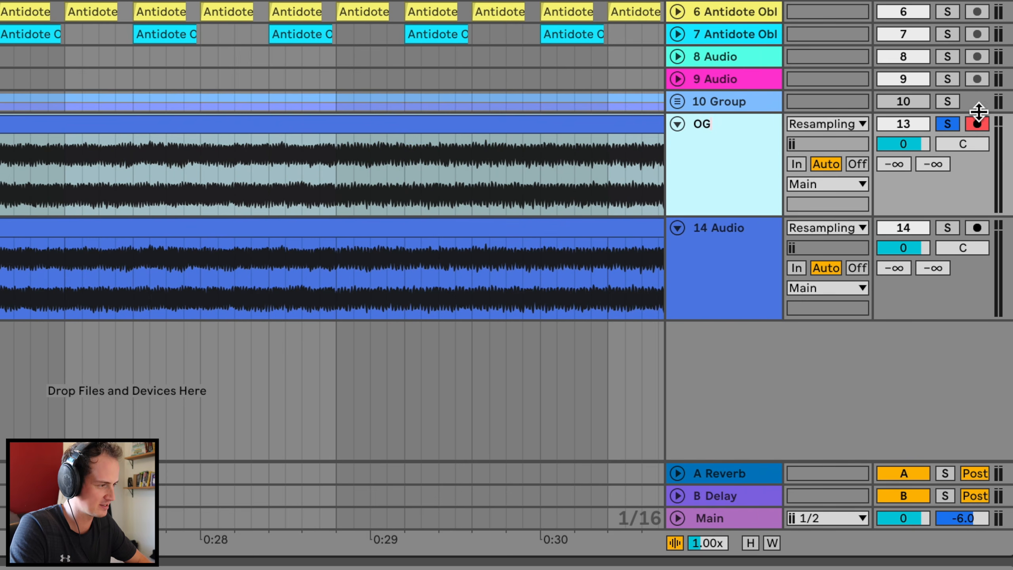
# Unsolo and fold the OG track, and select the 14 Audio track below it
pyautogui.click(947, 124)
pyautogui.click(677, 124)
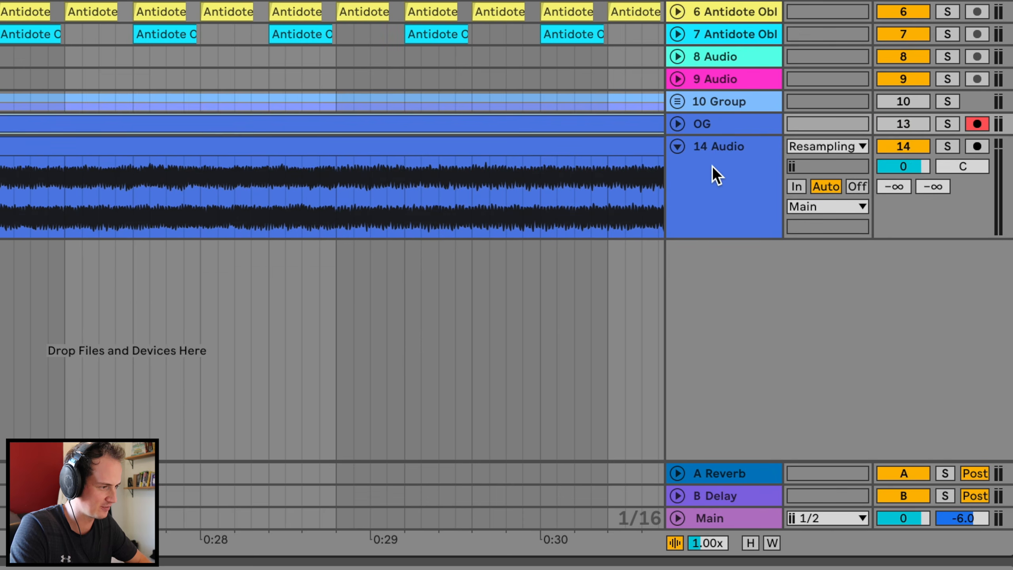
pyautogui.click(715, 172)
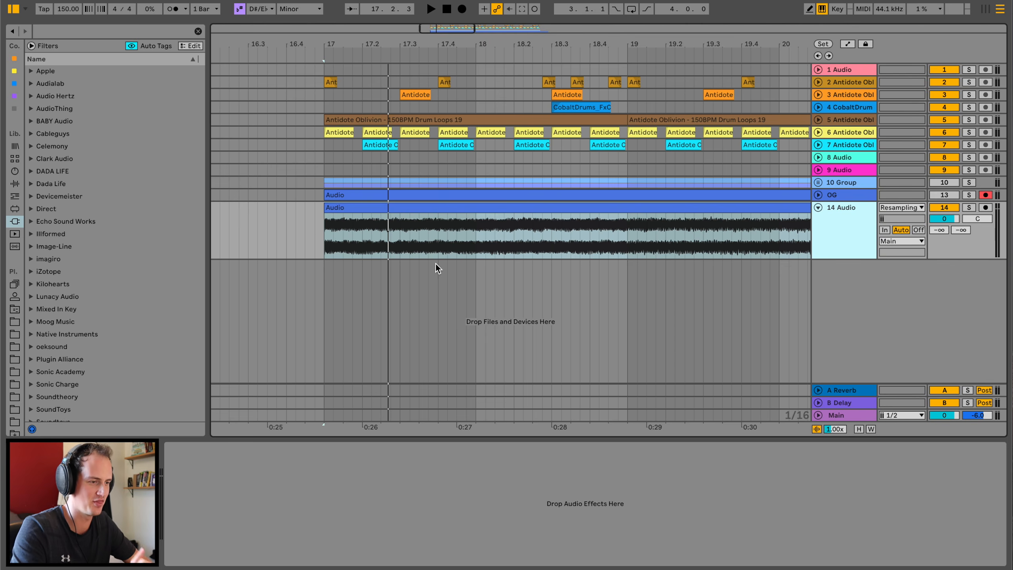
pyautogui.click(381, 254)
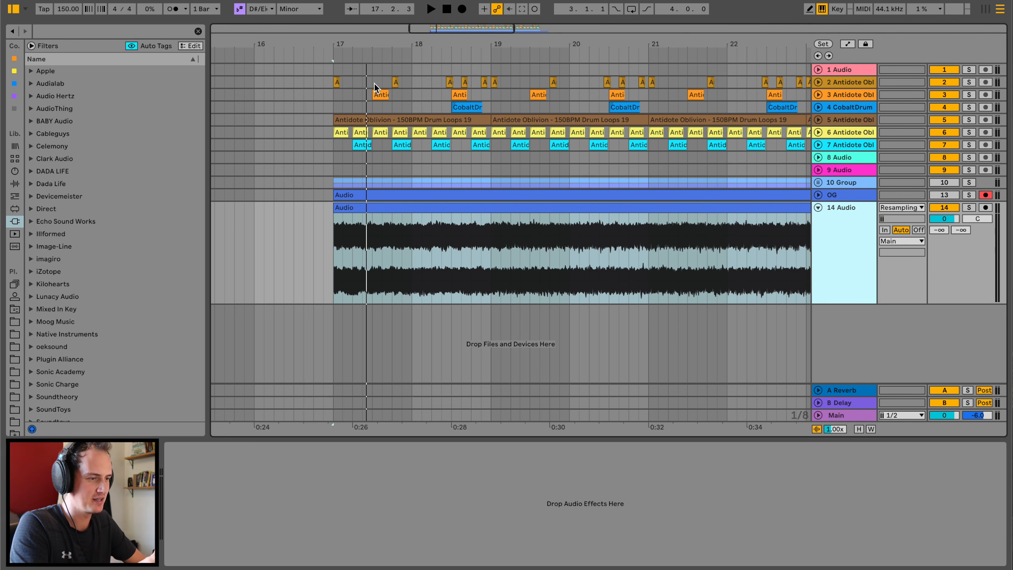
# Try a simplified kick pattern with a single kick at the start of each bar from bar 17 to bar 24
pyautogui.moveTo(373, 84); pyautogui.dragTo(675, 87)
pyautogui.hscroll(6, 676, 87)
pyautogui.press('super+d')
pyautogui.press('super+d')
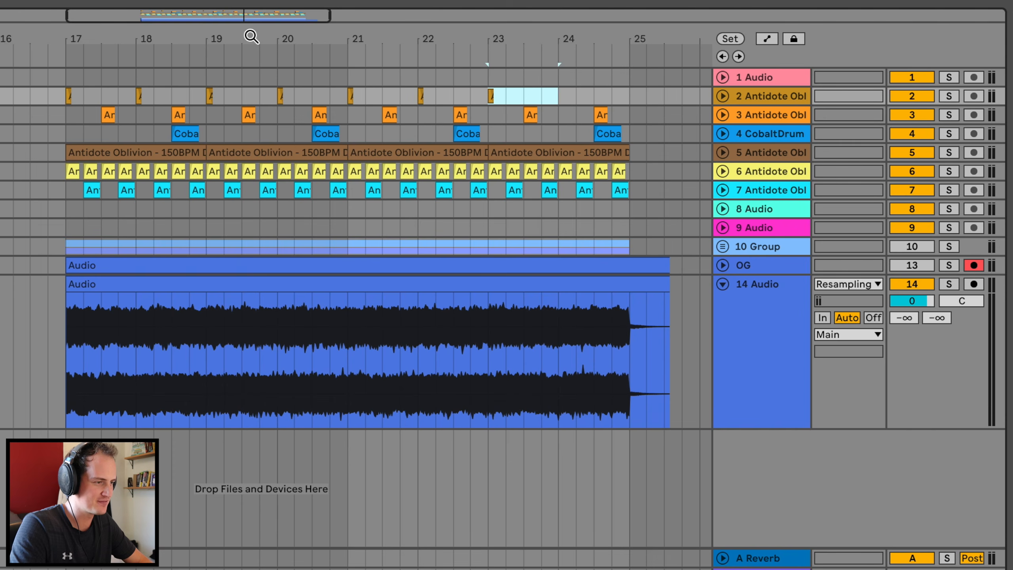
pyautogui.press('super+d')
# Play the simplified kicks from bar 17 with the 14 Audio volume lowered, and undo the volume and kick pattern changes
pyautogui.click(65, 80)
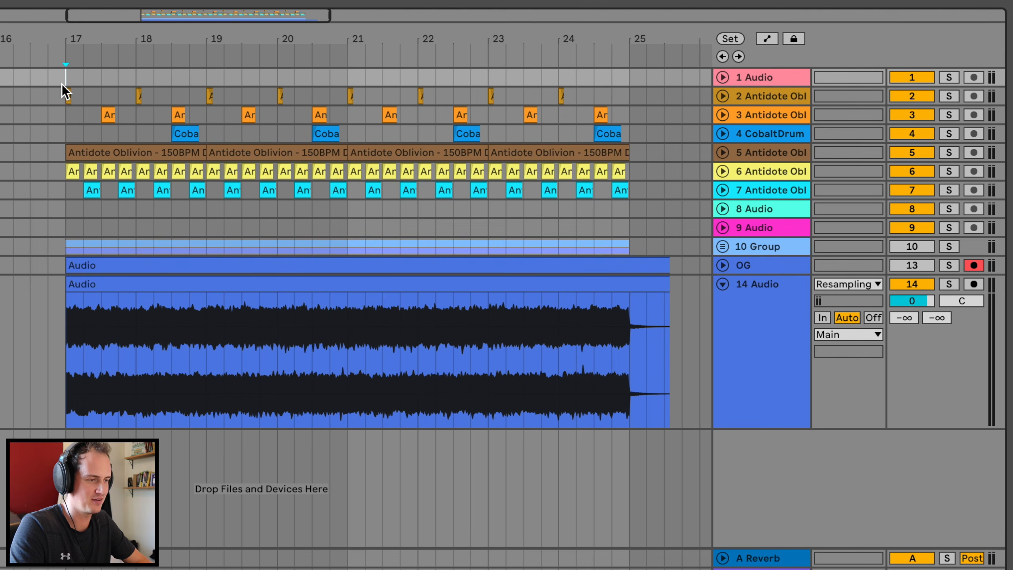
pyautogui.press('space')
pyautogui.moveTo(916, 297); pyautogui.dragTo(916, 303)
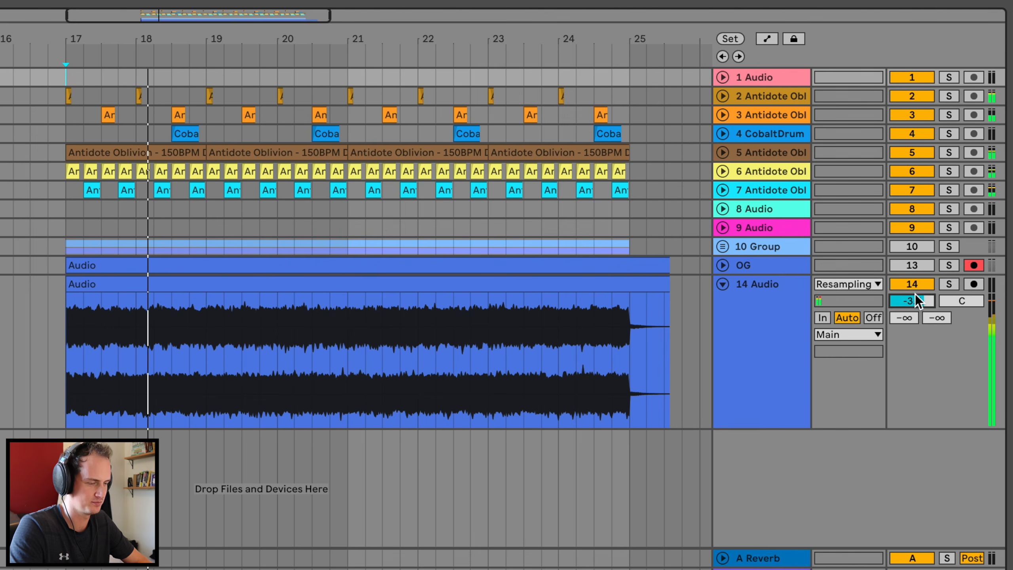
pyautogui.click(63, 99)
pyautogui.press('space')
pyautogui.hotkey('ctrl', 'z')
pyautogui.hotkey('ctrl', 'z')
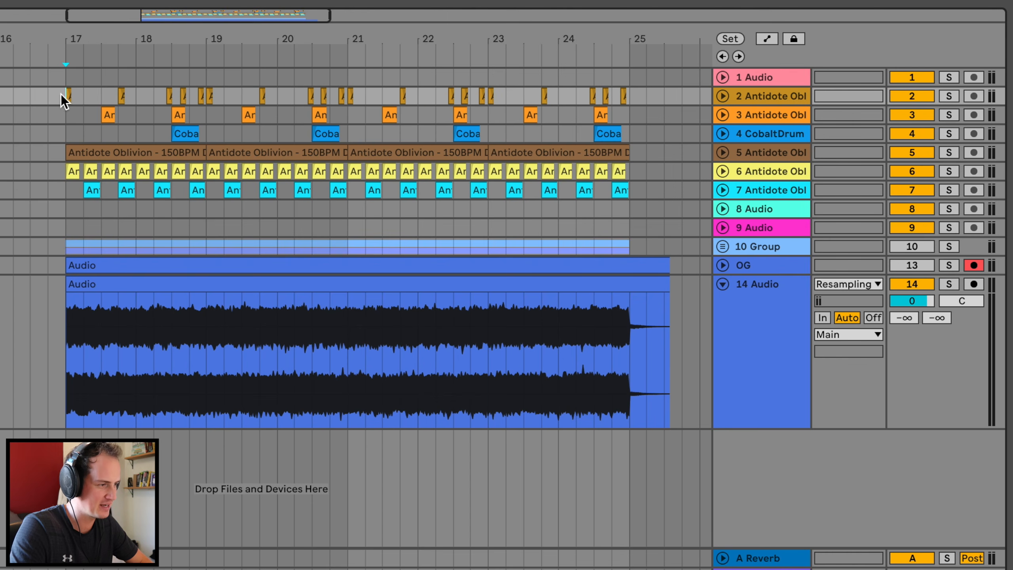
# Solo the kick, snare and 14 Audio tracks and play them from bar 17
pyautogui.click(949, 98)
pyautogui.keyDown('super'); pyautogui.click(950, 112); pyautogui.keyUp('super')
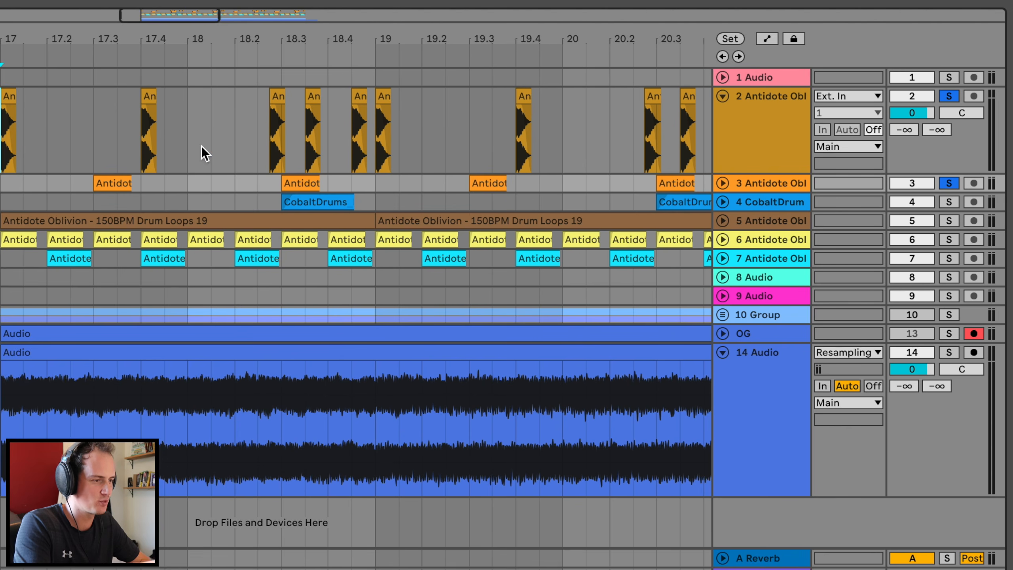
pyautogui.hscroll(3, 201, 152)
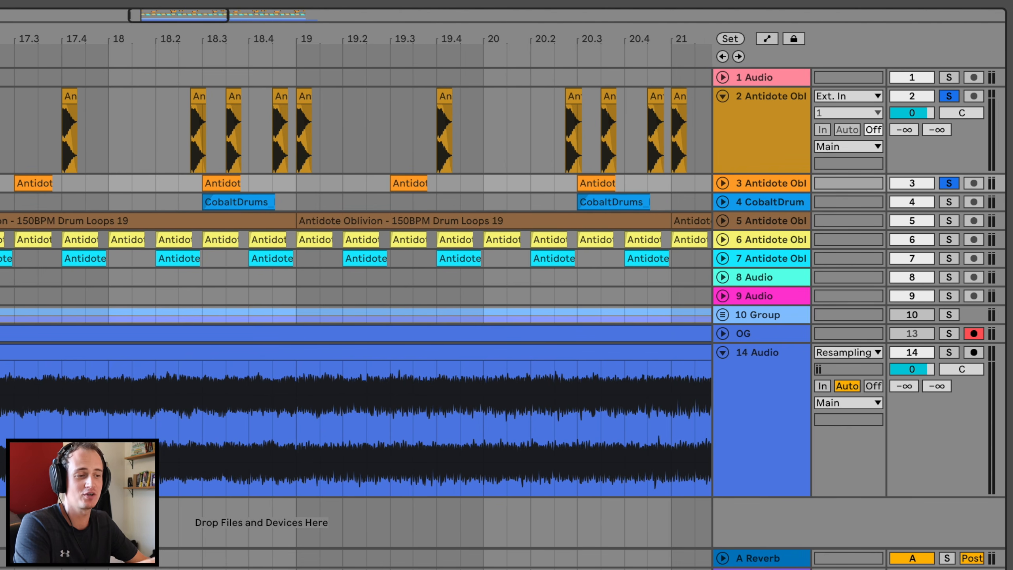
pyautogui.click(2, 131)
pyautogui.click(74, 114)
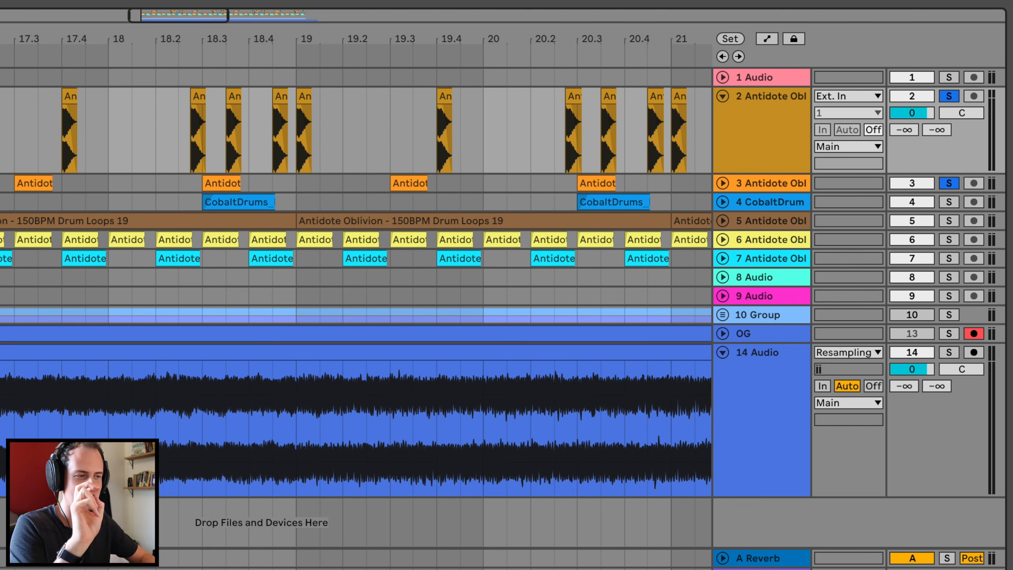
pyautogui.press('space')
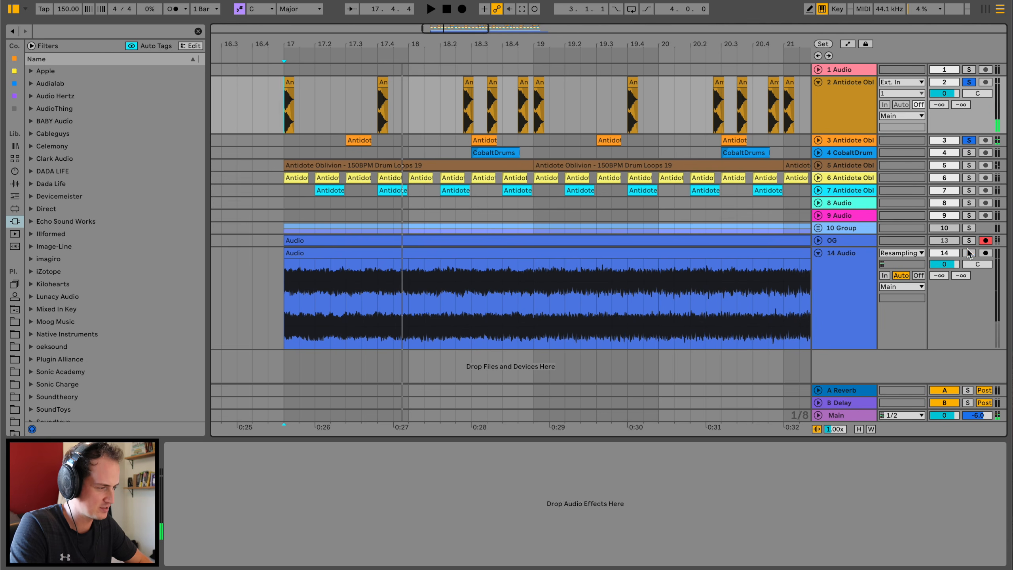
pyautogui.click(969, 253)
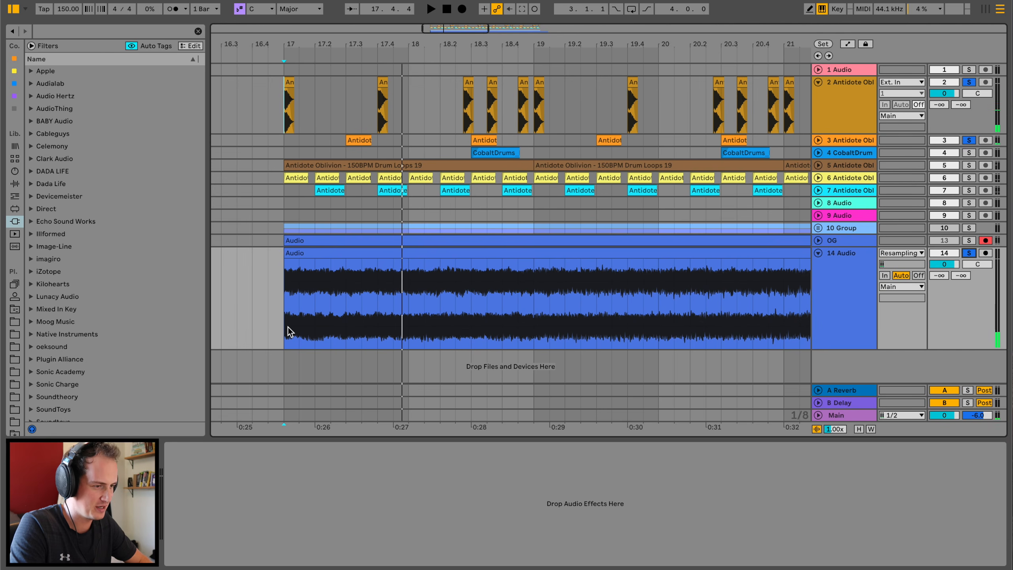
pyautogui.press('space')
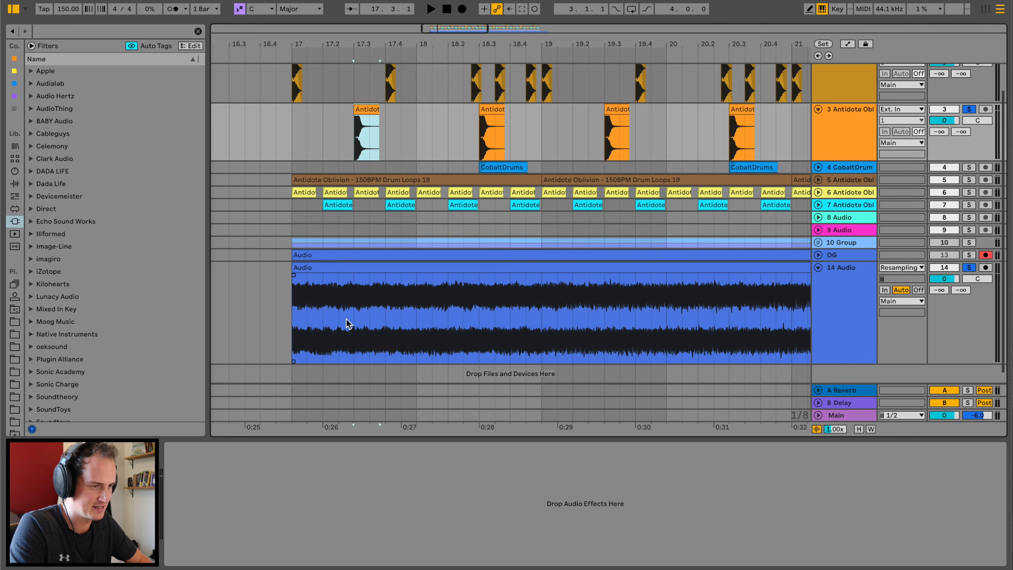
# Split the 14 Audio clip at the first snare (17.3) and trim the second part to start at 17.4
pyautogui.click(358, 280)
pyautogui.hotkey('ctrl', 'e')
pyautogui.moveTo(357, 275); pyautogui.dragTo(385, 275)
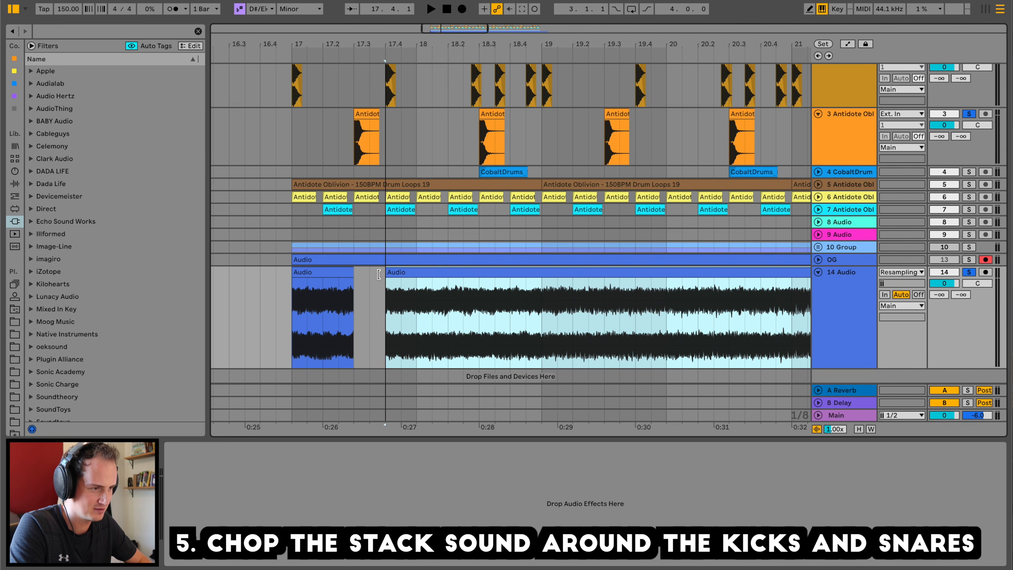
pyautogui.click(315, 273)
pyautogui.press('space')
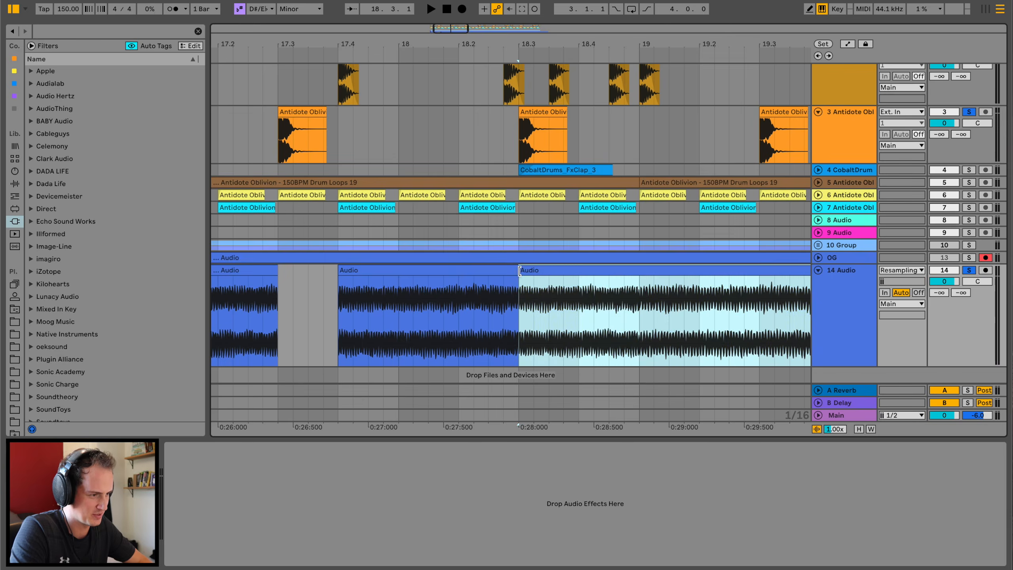
# Cut further gaps into the 14 Audio clip around the snares, starting with 18.3 to 19 and continuing up to bar 23, playing back the result
pyautogui.moveTo(519, 270); pyautogui.dragTo(639, 271)
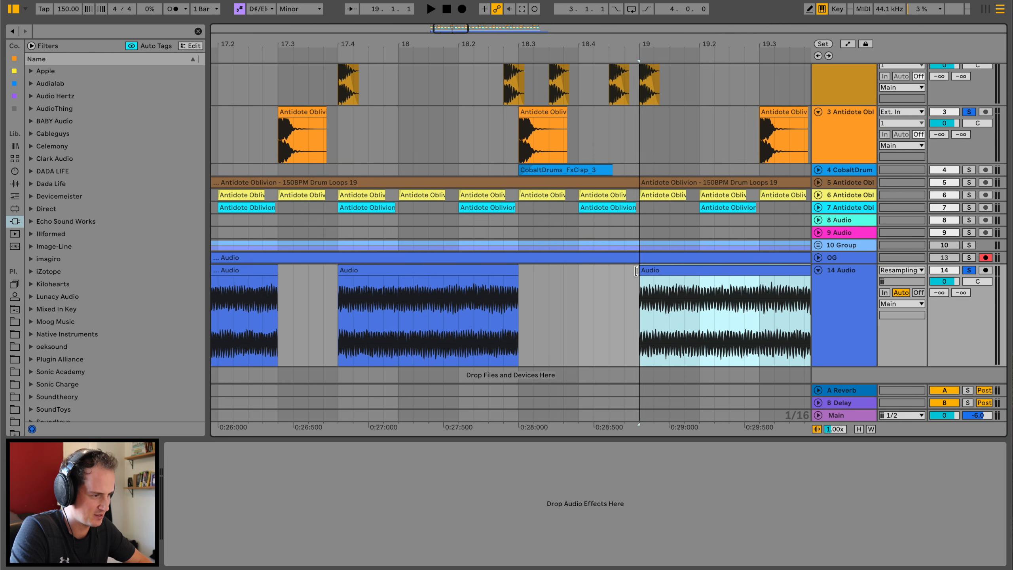
pyautogui.moveTo(485, 49); pyautogui.dragTo(485, 32)
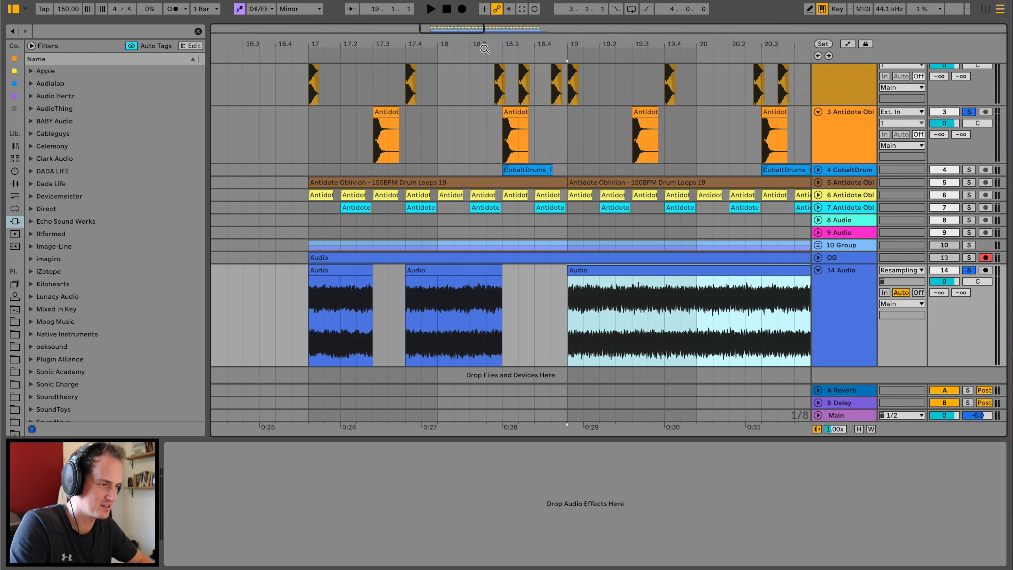
pyautogui.press('space')
pyautogui.hscroll(5, 570, 256)
pyautogui.press('space')
pyautogui.press('space')
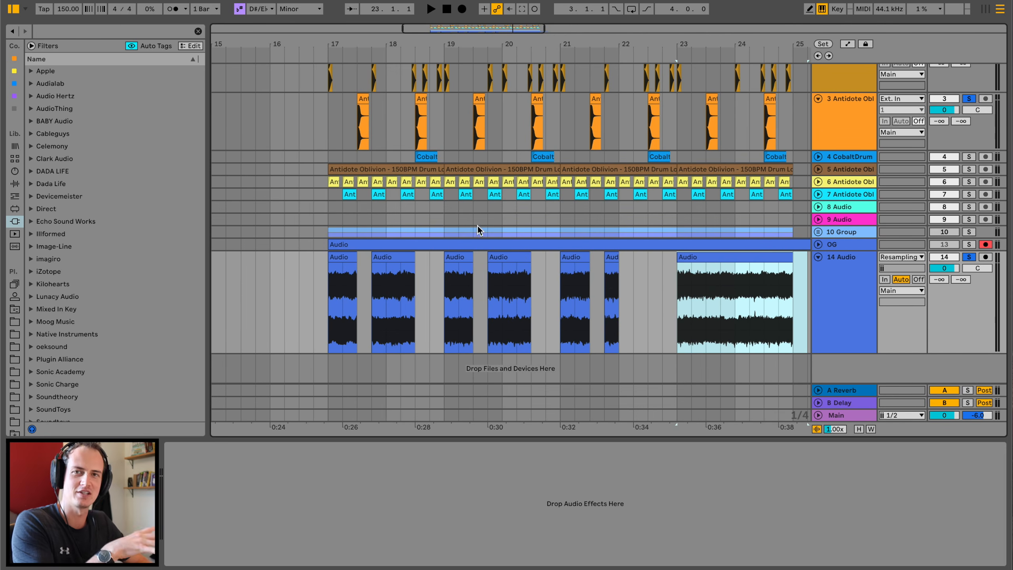
pyautogui.hscroll(1, 514, 350)
pyautogui.click(515, 351)
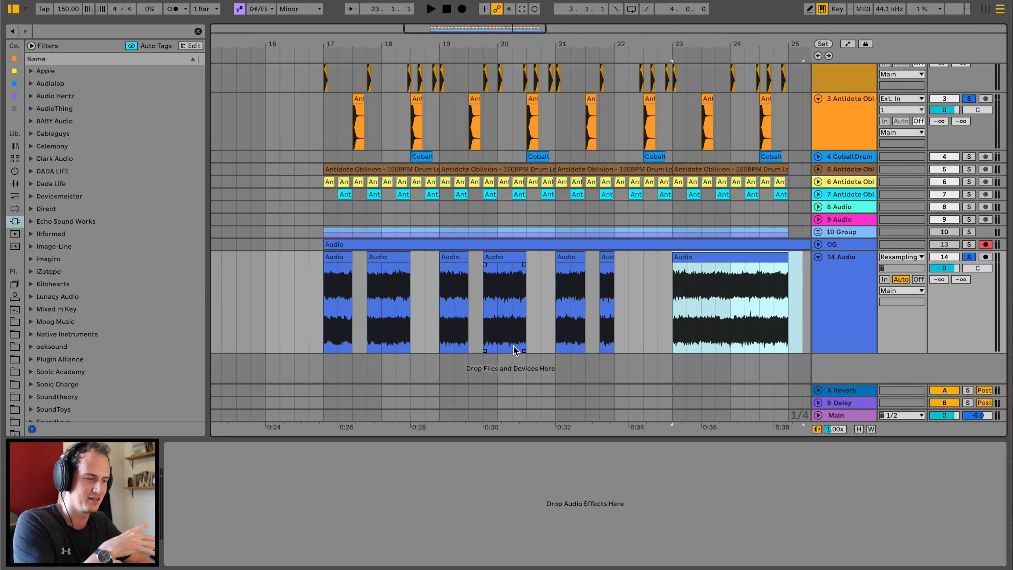
# Load Granulator III on a new MIDI track below 14 Audio with the OG recording as its sample, and set Position to 42 %
pyautogui.click(842, 307)
pyautogui.hotkey('ctrl', 'shift', 't')
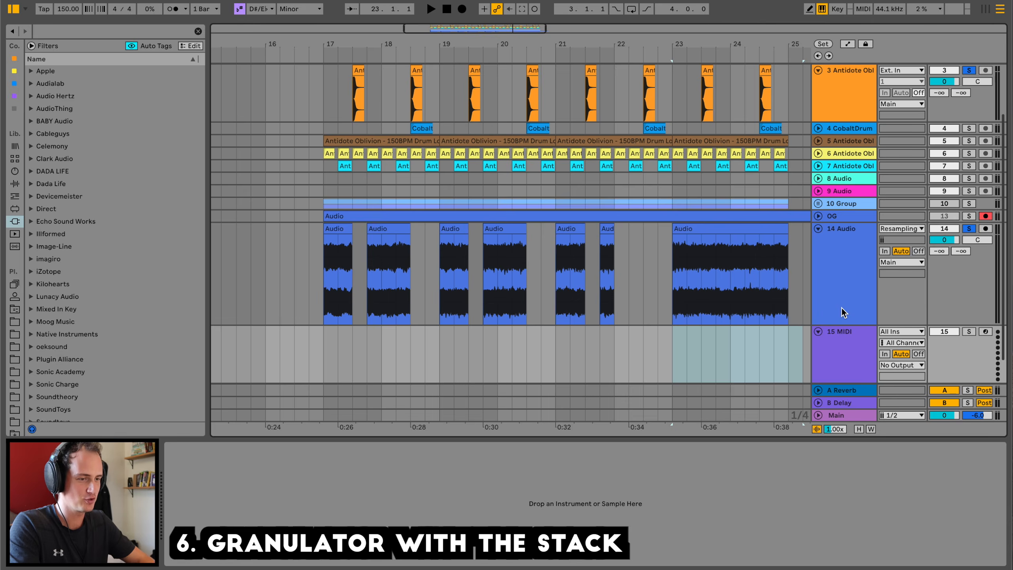
pyautogui.click(14, 171)
pyautogui.click(93, 30)
pyautogui.write('gr')
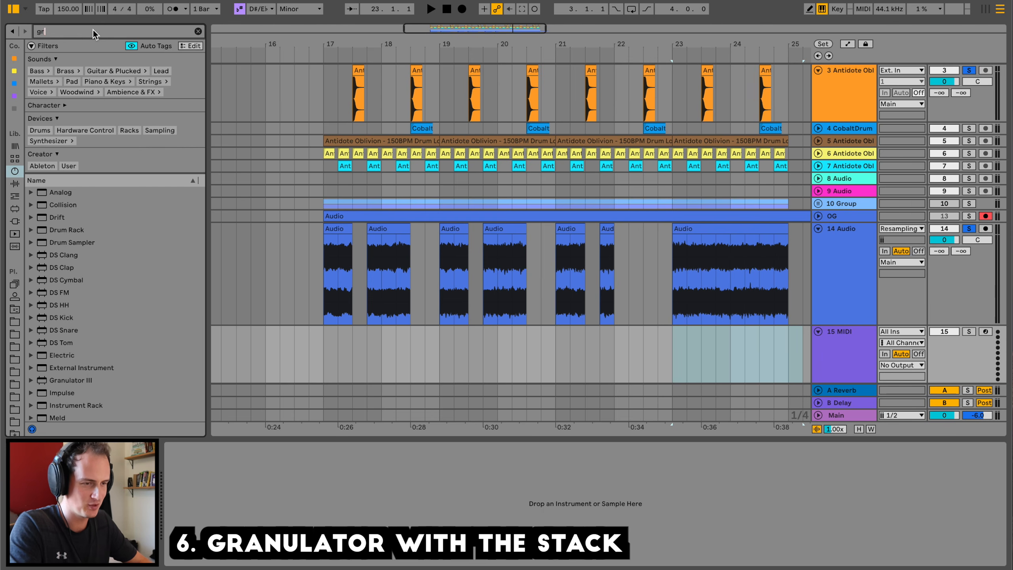
pyautogui.moveTo(794, 65); pyautogui.dragTo(572, 415)
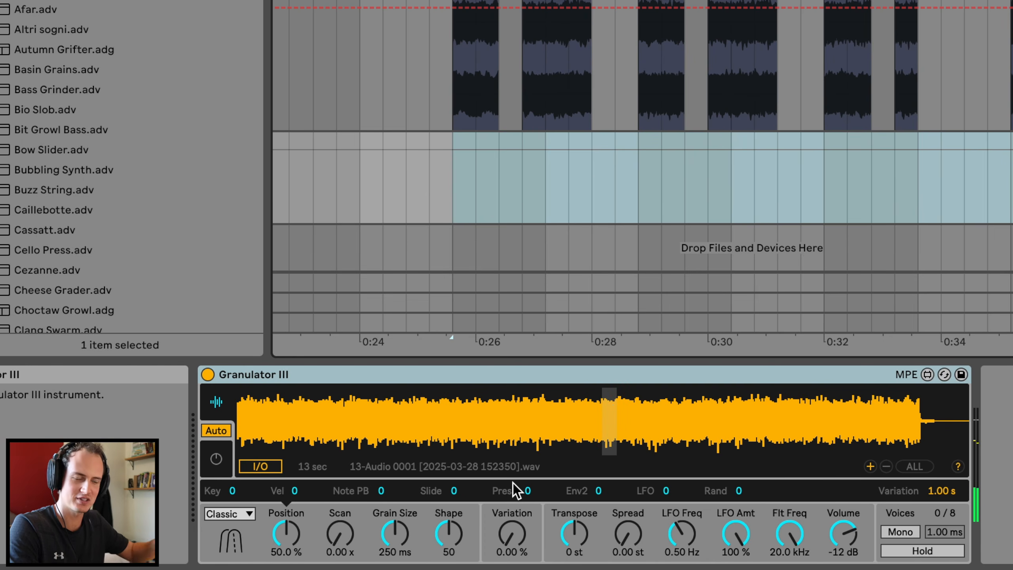
pyautogui.moveTo(470, 419)
pyautogui.mouseDown()
pyautogui.moveTo(294, 414)
pyautogui.moveTo(910, 404)
pyautogui.mouseUp()
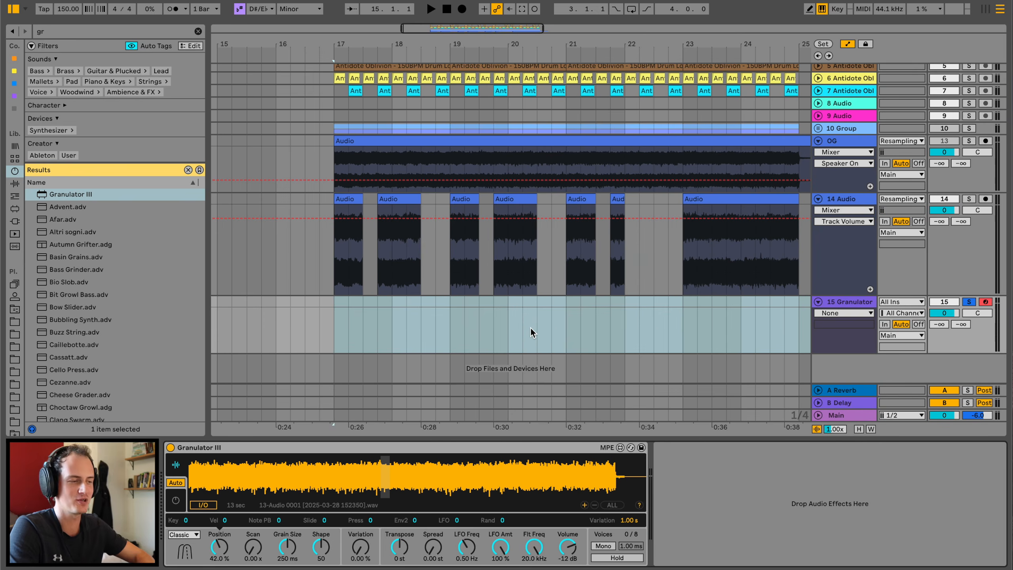
# Insert an audio track below Granulator III, set its input to Resampling, and arm it together with the Granulator track
pyautogui.hscroll(10, 531, 329)
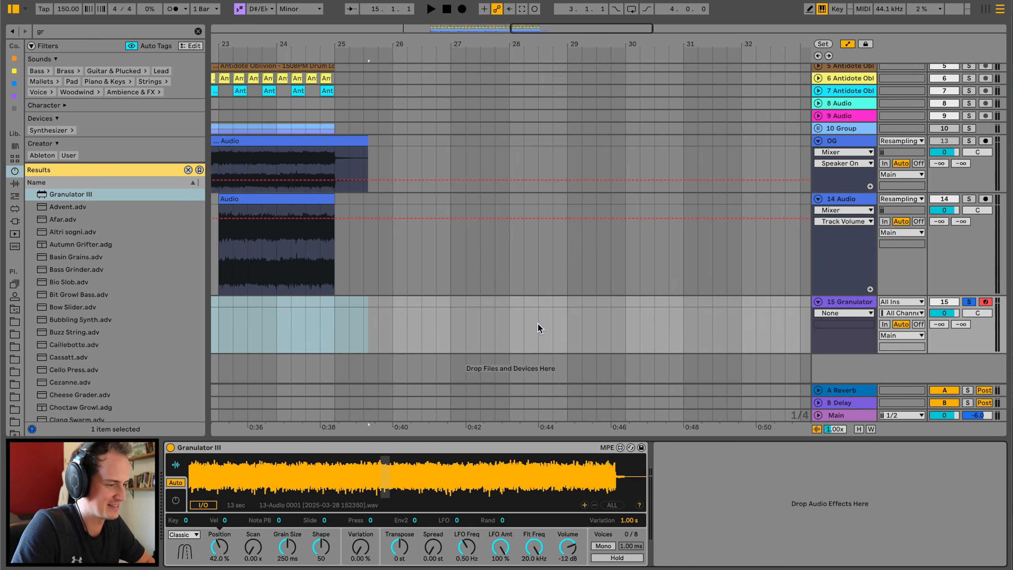
pyautogui.hotkey('ctrl', 't')
pyautogui.click(901, 301)
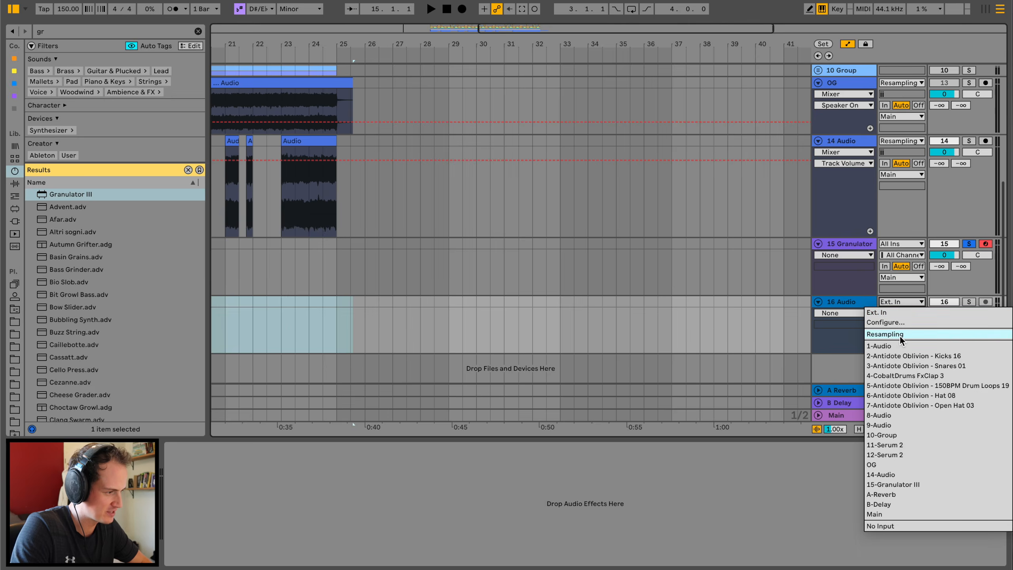
pyautogui.click(904, 339)
pyautogui.click(850, 306)
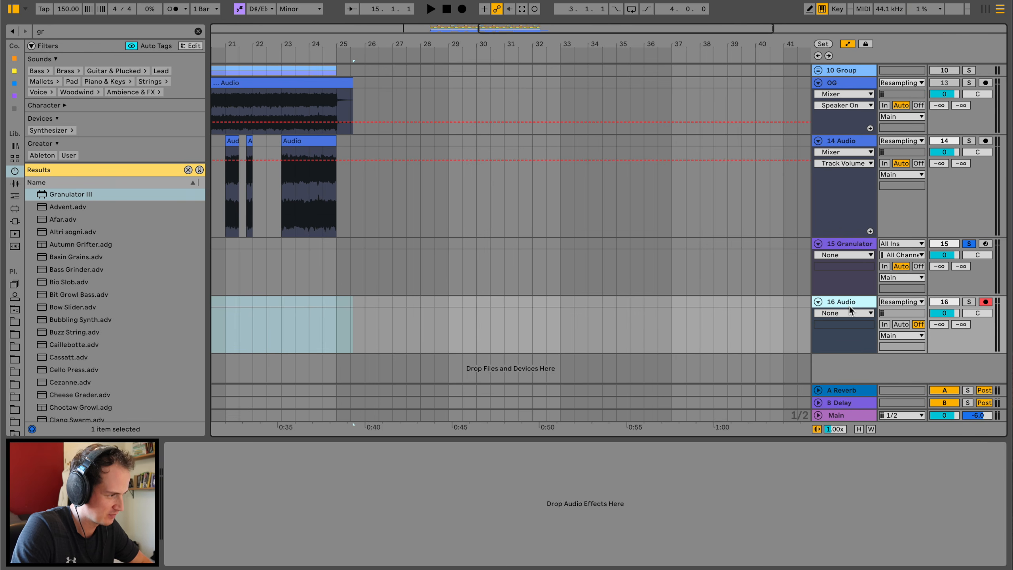
pyautogui.click(985, 244)
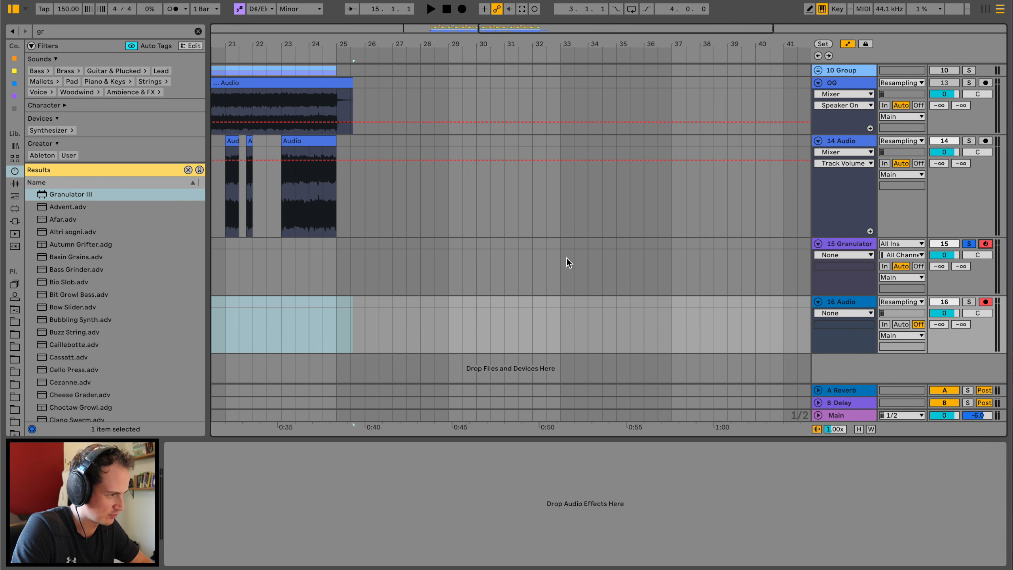
# Start recording both armed tracks from bar 29, lowering Granulator III's Position to about 4 % and varying its Grain Size
pyautogui.click(849, 242)
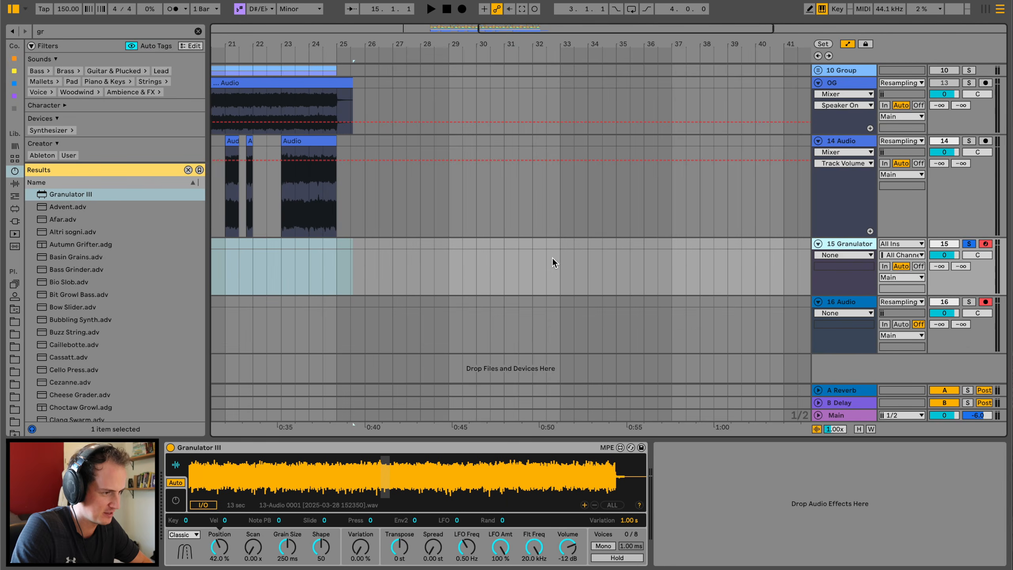
pyautogui.click(449, 246)
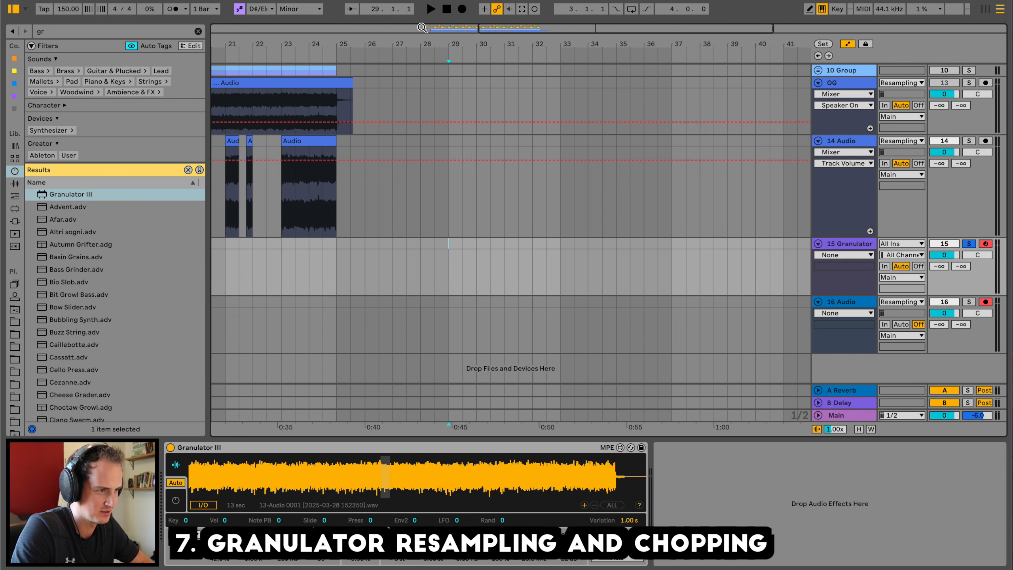
pyautogui.click(462, 9)
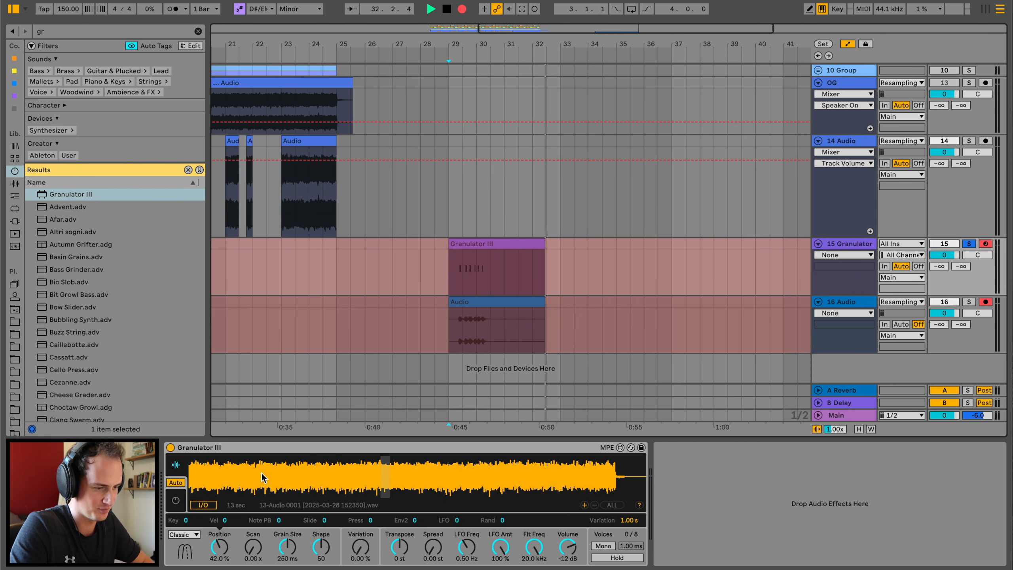
pyautogui.moveTo(262, 472); pyautogui.dragTo(214, 479)
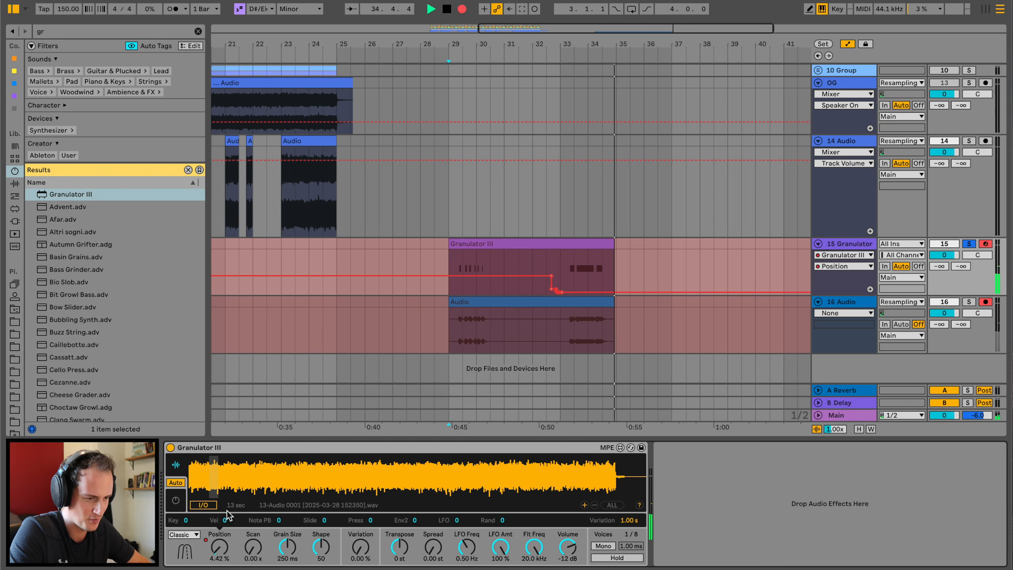
pyautogui.moveTo(219, 547)
pyautogui.mouseDown()
pyautogui.moveTo(219, 495)
pyautogui.moveTo(219, 548)
pyautogui.mouseUp()
pyautogui.moveTo(287, 547); pyautogui.dragTo(287, 562)
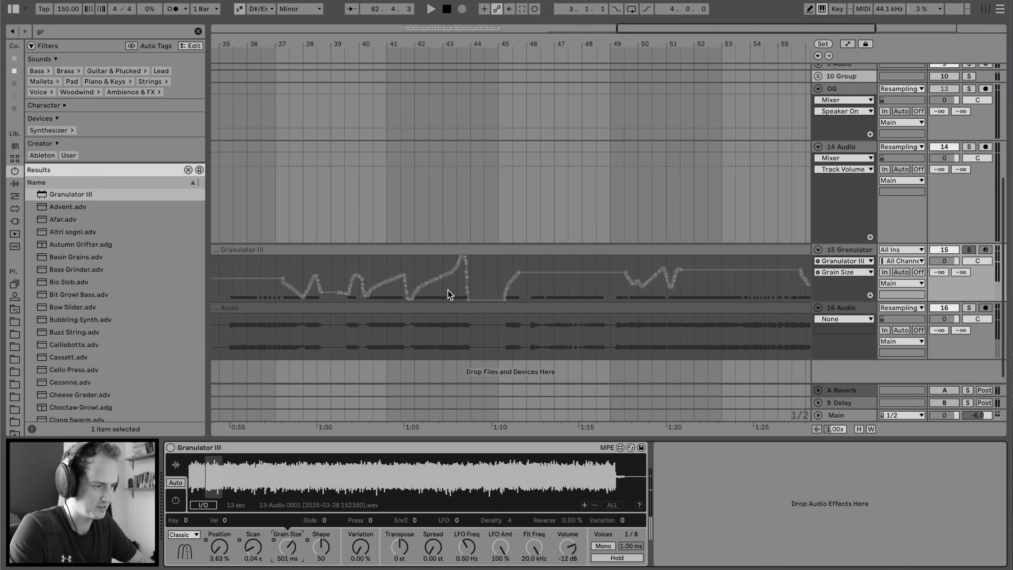
# Keep recording while sweeping Position up to 72.8 % and Grain Size to 892 ms, and stop at about bar 110
pyautogui.click(303, 482)
pyautogui.hscroll(5, 557, 321)
pyautogui.click(320, 477)
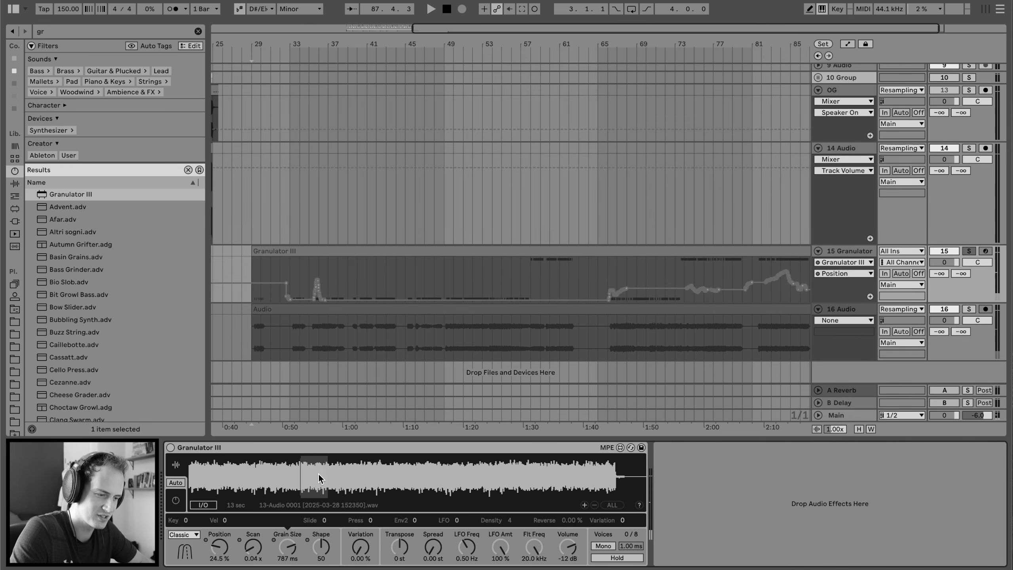
pyautogui.moveTo(287, 546); pyautogui.dragTo(288, 549)
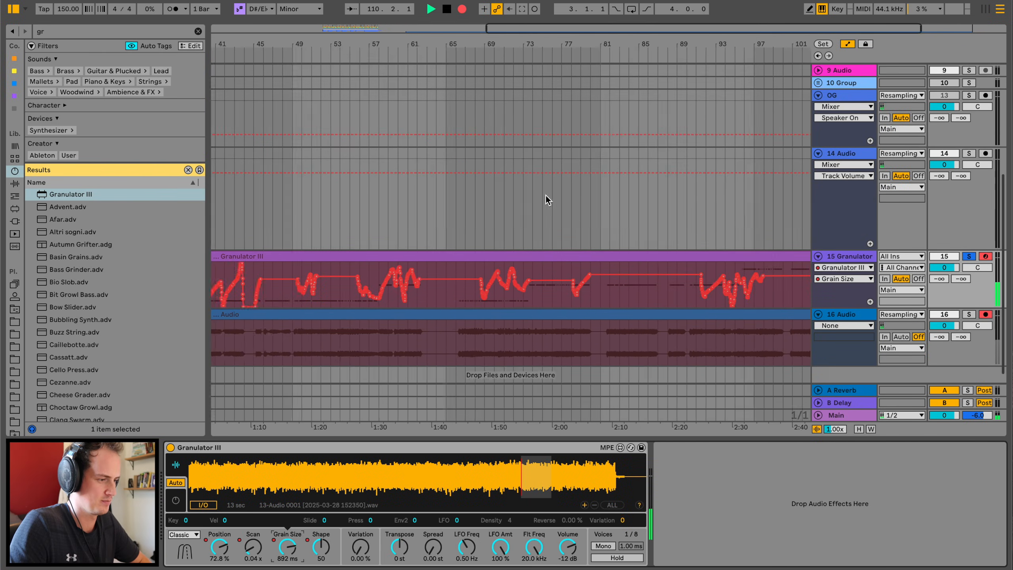
pyautogui.press('space')
pyautogui.click(565, 43)
pyautogui.moveTo(566, 43); pyautogui.dragTo(664, 48)
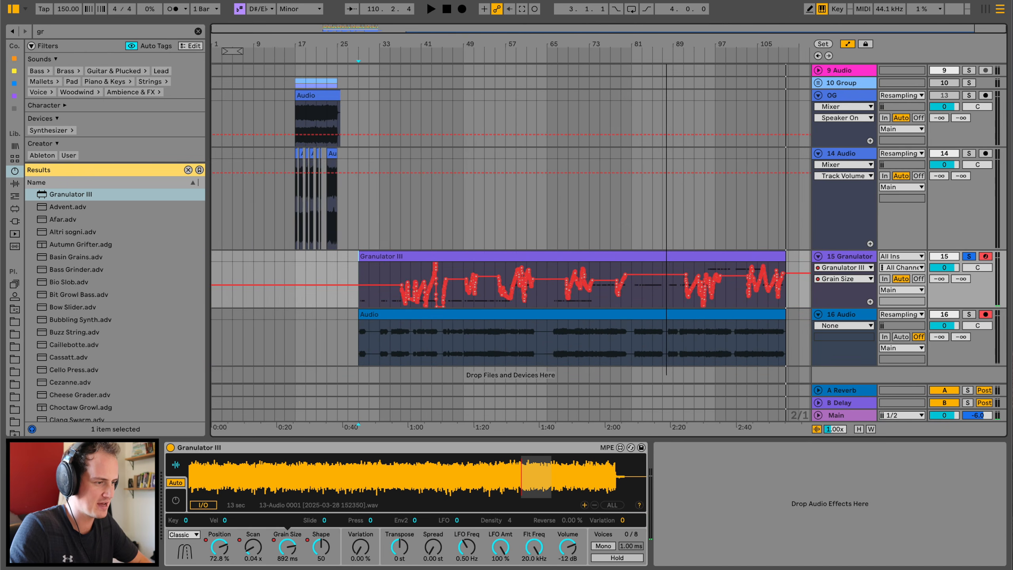
# Collapse the 15 Granulator track, and move the 16 Audio recording to start at bar 17 and play it soloed
pyautogui.scroll(-1, 451, 354)
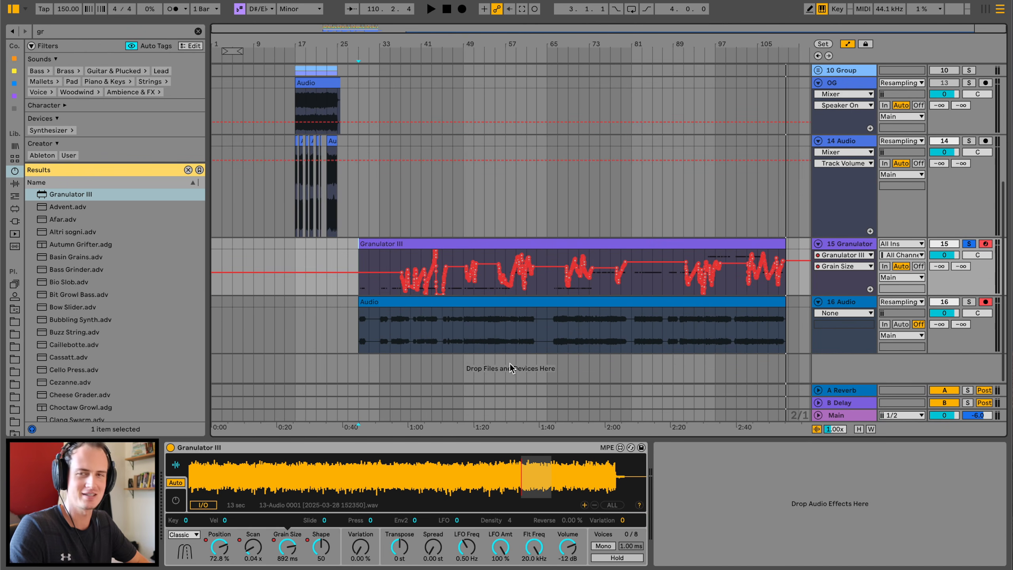
pyautogui.click(818, 244)
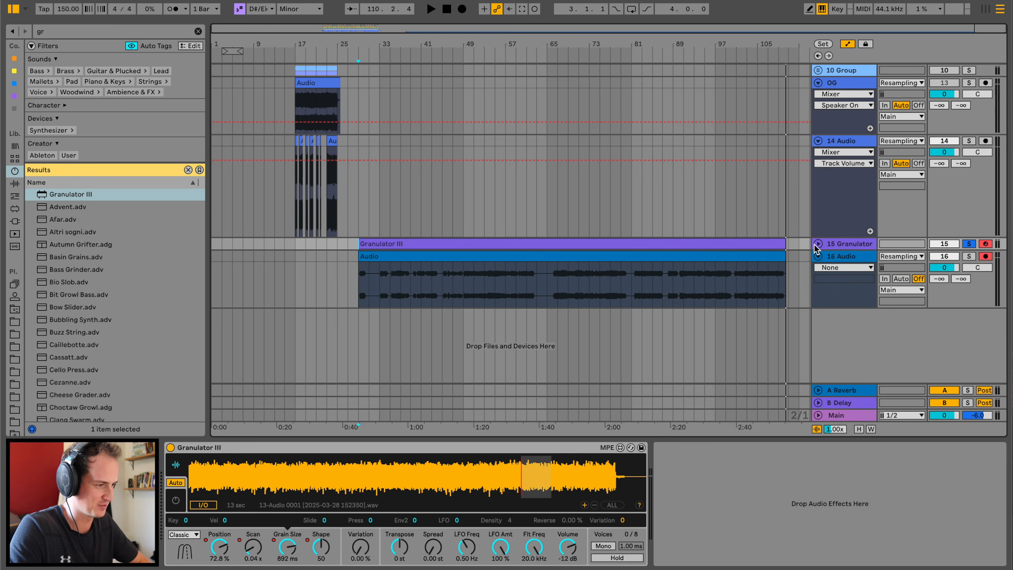
pyautogui.click(838, 257)
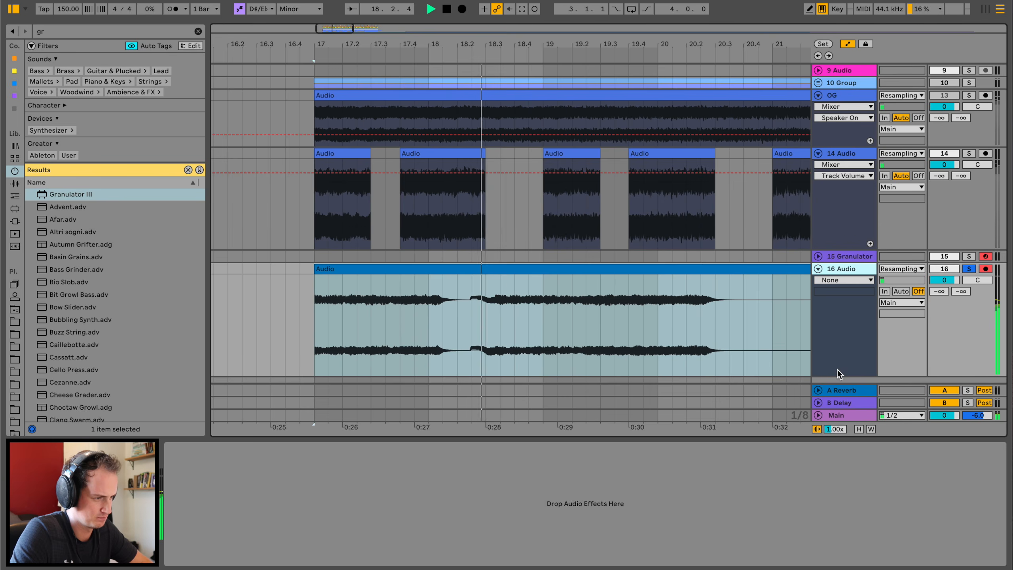
pyautogui.scroll(-1, 590, 297)
pyautogui.hscroll(3, 591, 298)
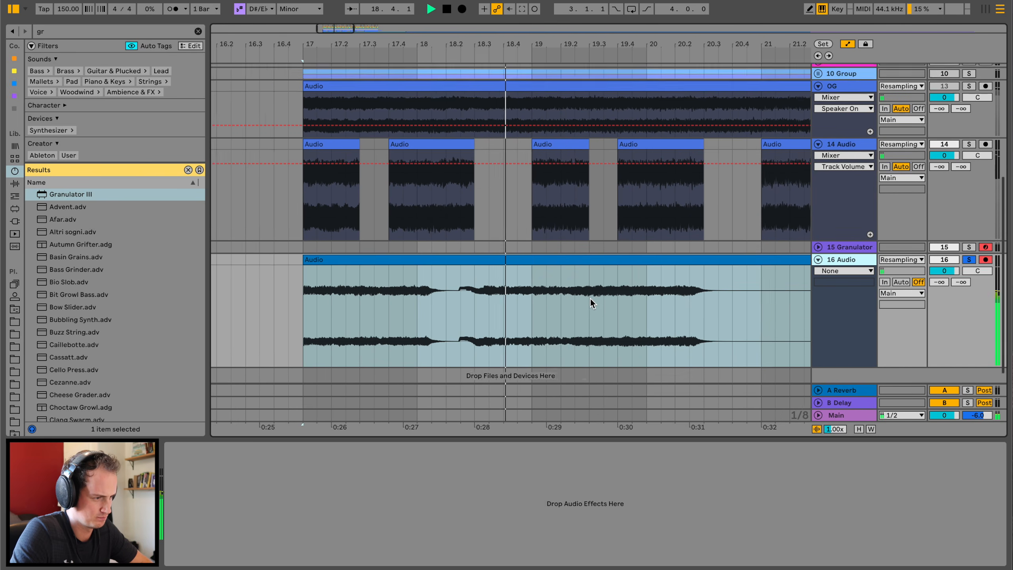
# Split the best sections out of the 16 Audio recording and arrange them on 16 Audio and 17 Audio between bars 17 and 25
pyautogui.moveTo(413, 276); pyautogui.dragTo(599, 277)
pyautogui.hotkey('ctrl', 'e')
pyautogui.click(406, 255)
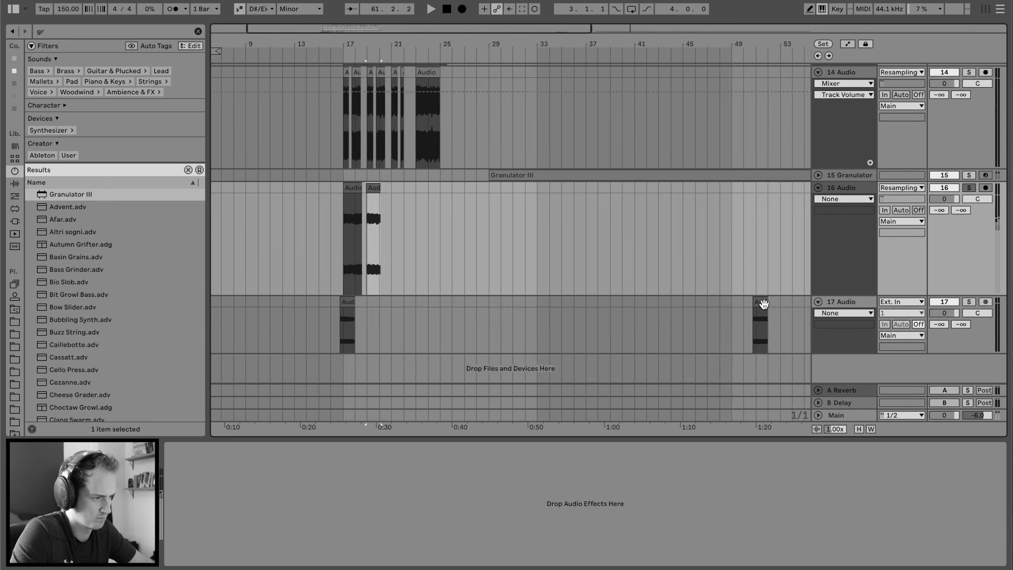
pyautogui.moveTo(761, 301); pyautogui.dragTo(314, 331)
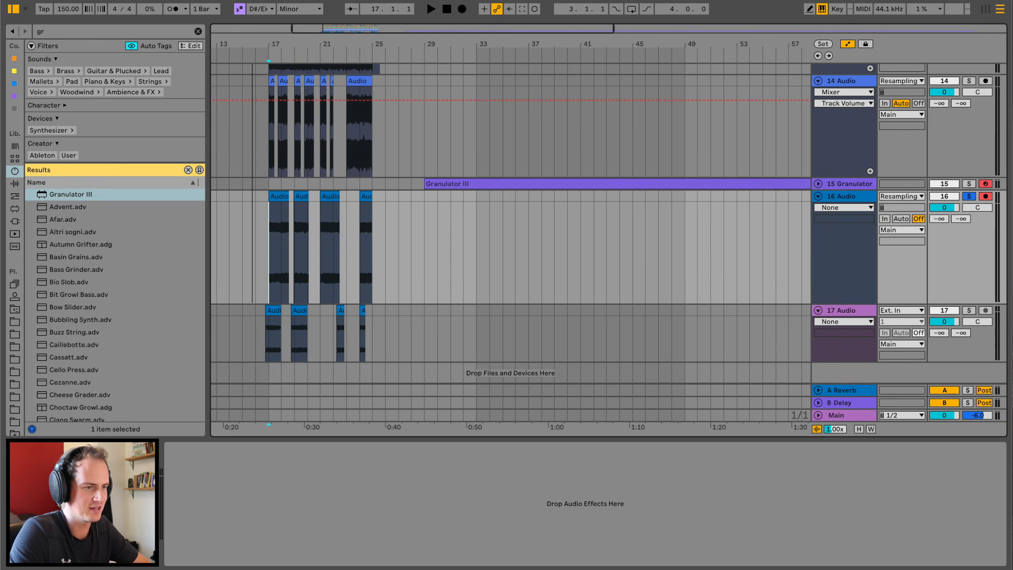
pyautogui.moveTo(249, 40); pyautogui.dragTo(254, 41)
pyautogui.scroll(-1, 521, 247)
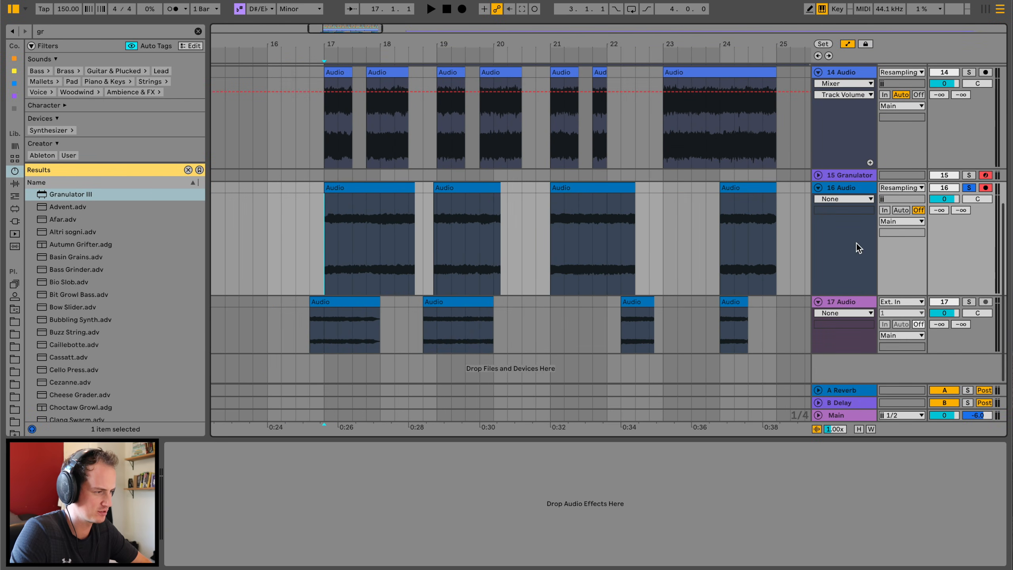
# Add an audio track below 14 Audio, and move the first granular clip from the resampled track onto 14 Audio at 17.4
pyautogui.press('space')
pyautogui.click(969, 301)
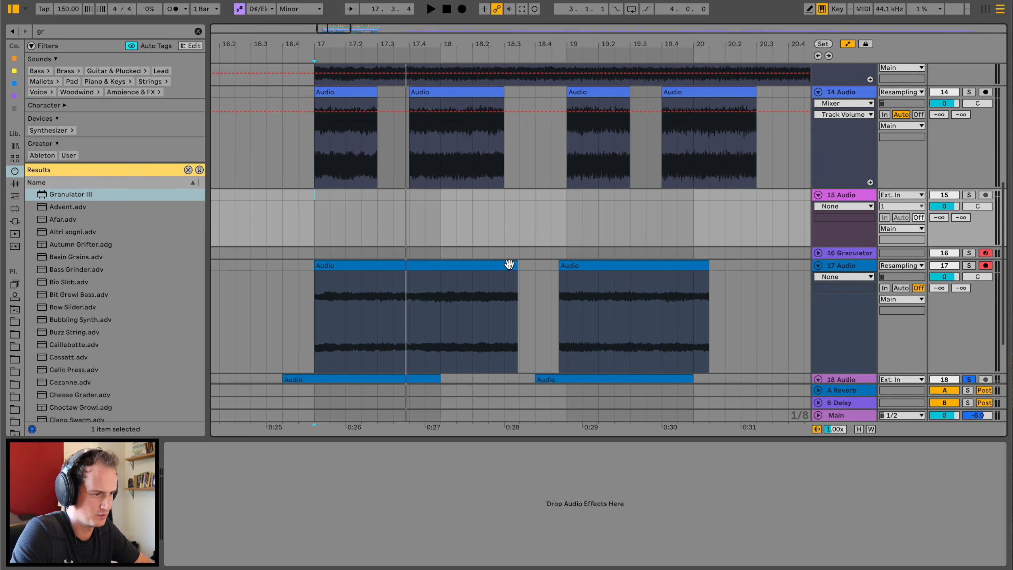
pyautogui.moveTo(511, 264); pyautogui.dragTo(429, 129)
pyautogui.click(340, 92)
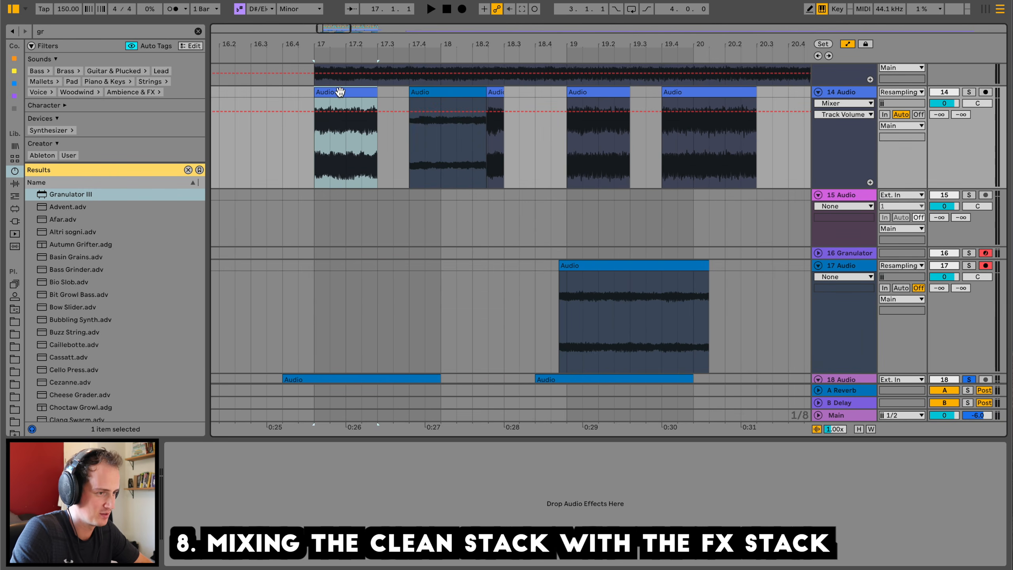
# Solo 14 Audio, raise the granular clip's gain to 10 dB, and extend the clip to 18.3
pyautogui.click(968, 91)
pyautogui.press('space')
pyautogui.doubleClick(453, 91)
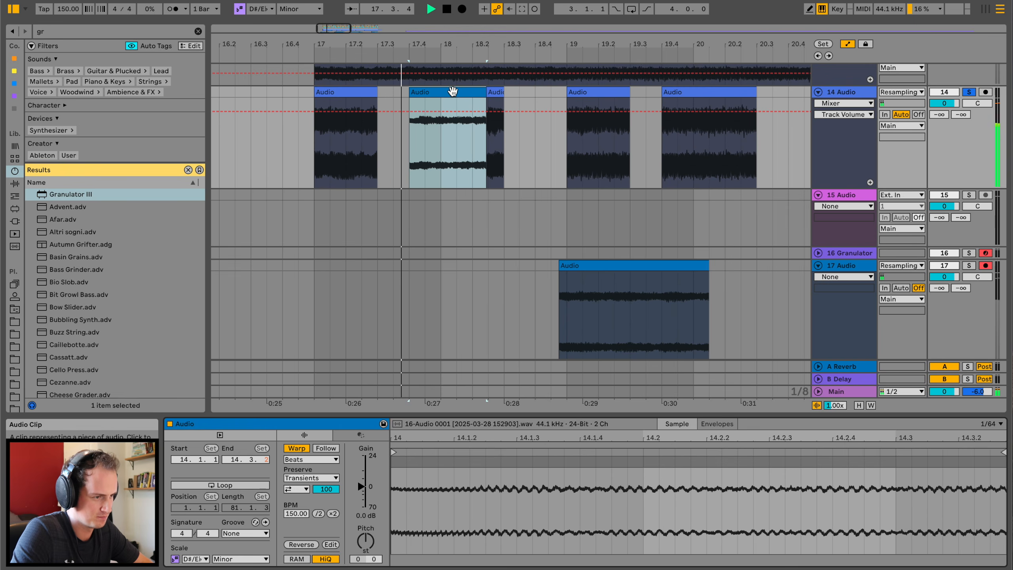
pyautogui.moveTo(362, 486)
pyautogui.mouseDown()
pyautogui.moveTo(358, 468)
pyautogui.moveTo(362, 475)
pyautogui.mouseUp()
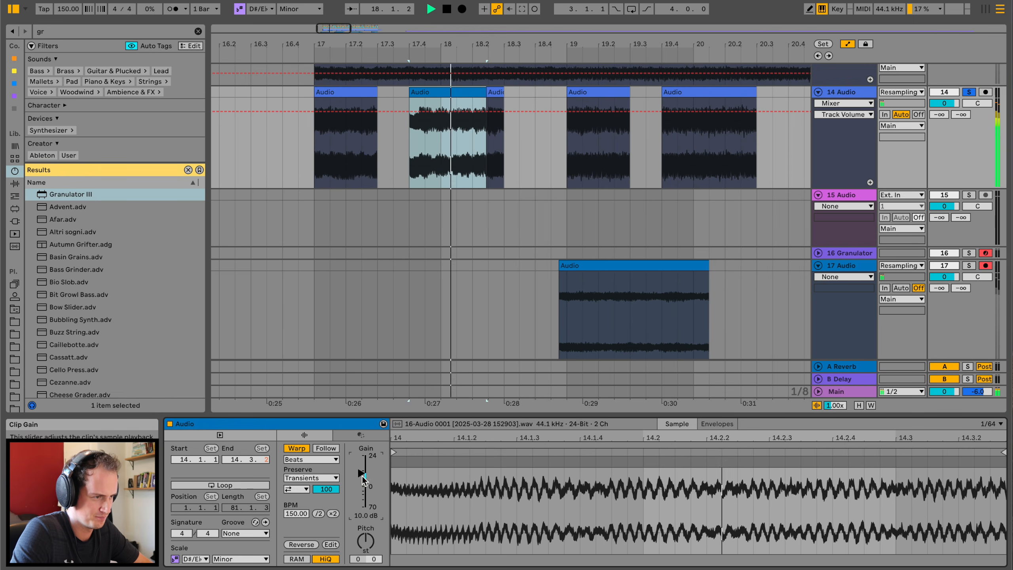
pyautogui.moveTo(486, 92); pyautogui.dragTo(503, 91)
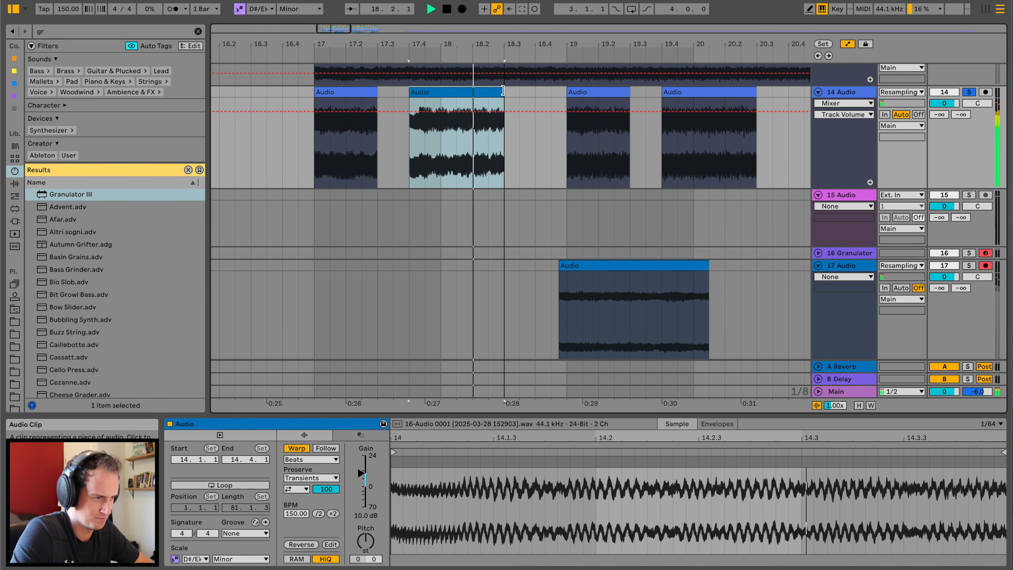
# Place more granular clips on 14 Audio over the second half of the bar 19 hit and the starts of bars 21 and 23
pyautogui.scroll(-3, 475, 268)
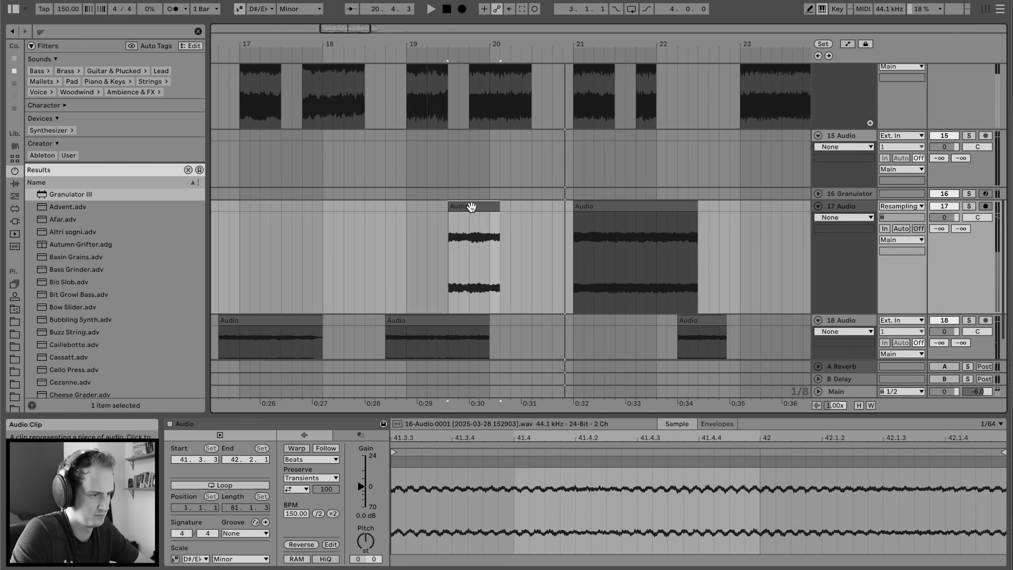
pyautogui.moveTo(502, 288); pyautogui.dragTo(502, 114)
pyautogui.click(463, 167)
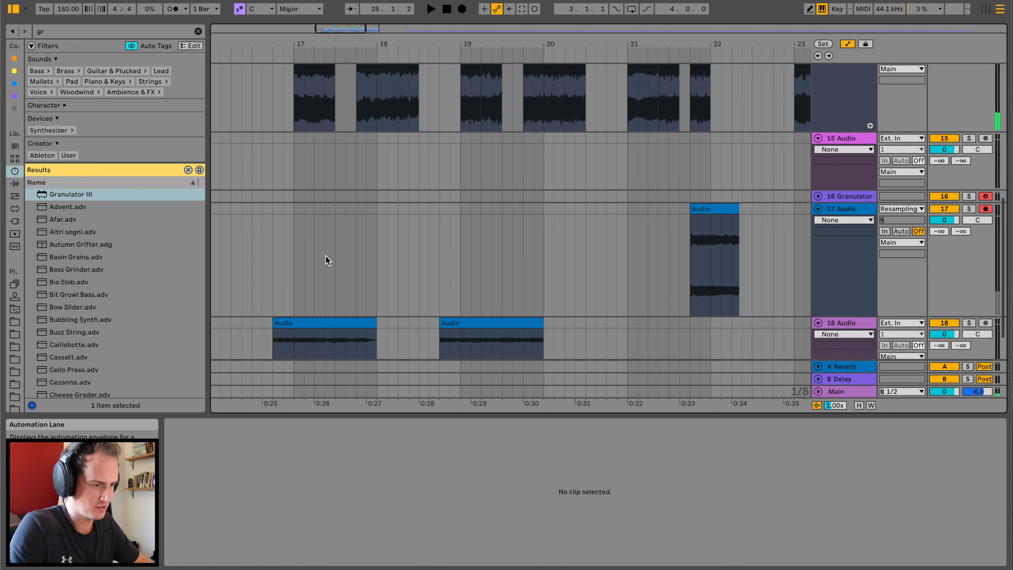
# Move the first 18 Audio clip to 15 Audio and trim it to fill the gap from 17.3 to 17.4
pyautogui.moveTo(351, 323); pyautogui.dragTo(380, 173)
pyautogui.click(294, 164)
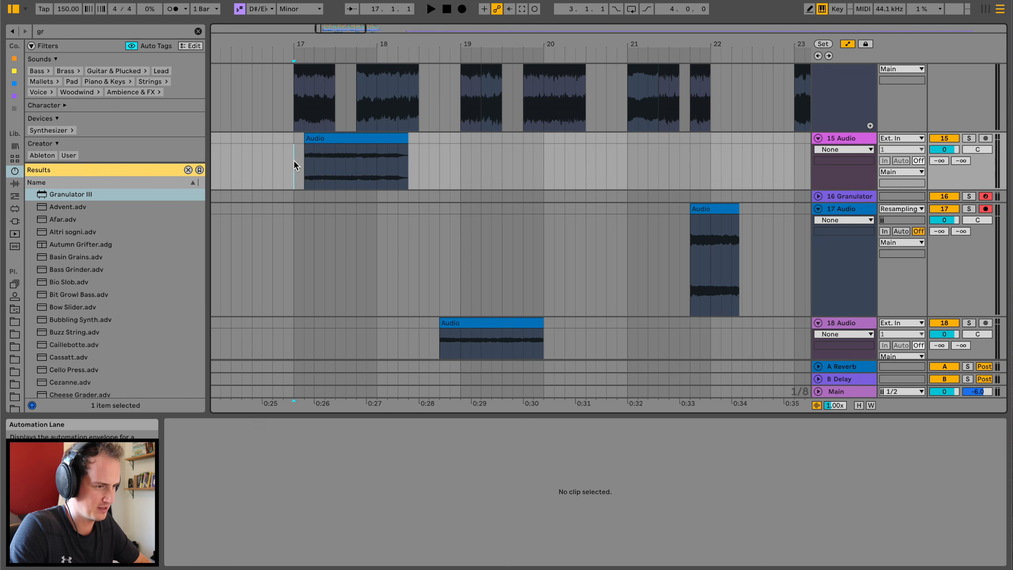
pyautogui.click(319, 137)
pyautogui.moveTo(304, 137); pyautogui.dragTo(334, 137)
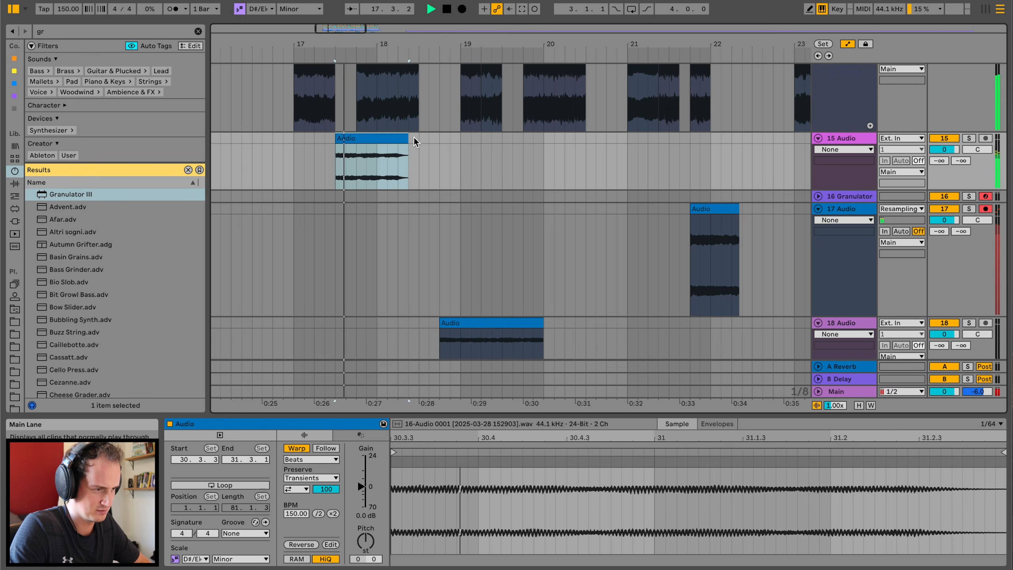
pyautogui.moveTo(402, 136); pyautogui.dragTo(356, 136)
pyautogui.press('space')
# Move the second 18 Audio clip to 15 Audio, trim it to run from 18.4 to bar 19, and fade it in over its length
pyautogui.moveTo(514, 319); pyautogui.dragTo(460, 133)
pyautogui.press('space')
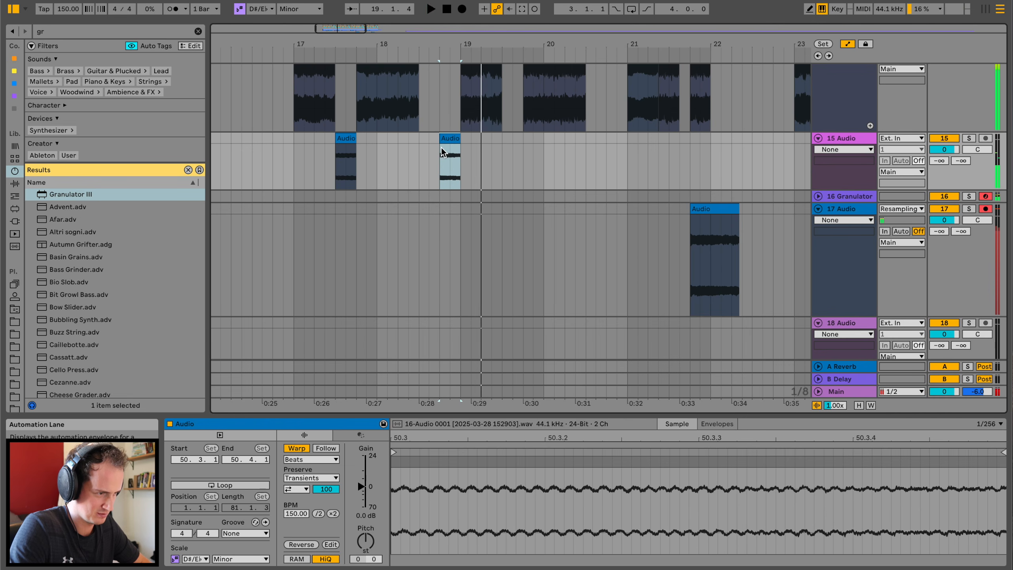
pyautogui.press('space')
pyautogui.press('space')
pyautogui.press('m')
pyautogui.press('a')
pyautogui.press('a')
pyautogui.press('a')
pyautogui.moveTo(441, 147); pyautogui.dragTo(457, 147)
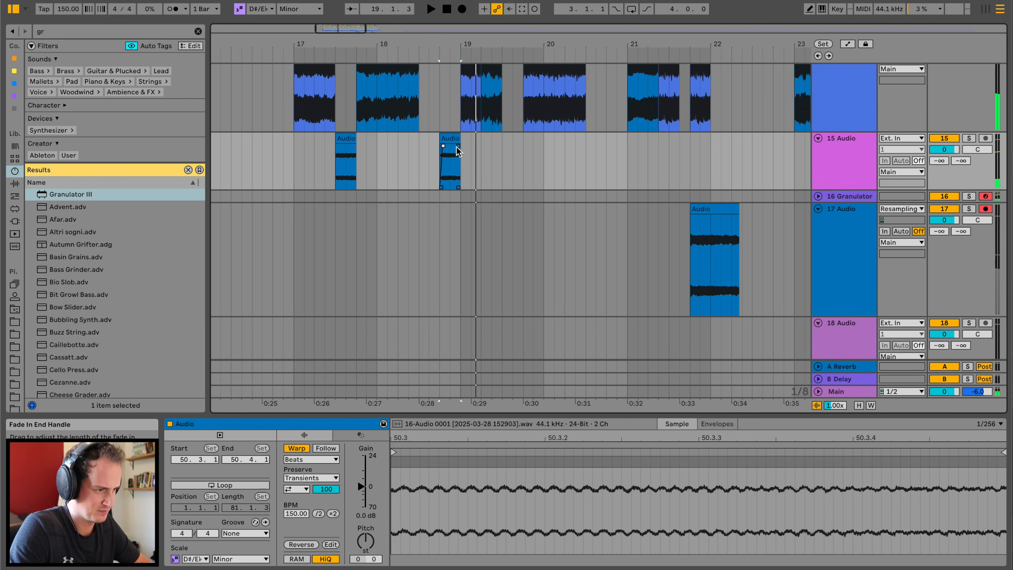
# Move the remaining 17 Audio clip to 15 Audio and fit it between 22.4 and bar 23
pyautogui.scroll(-3, 483, 245)
pyautogui.hscroll(5, 483, 244)
pyautogui.scroll(3, 482, 245)
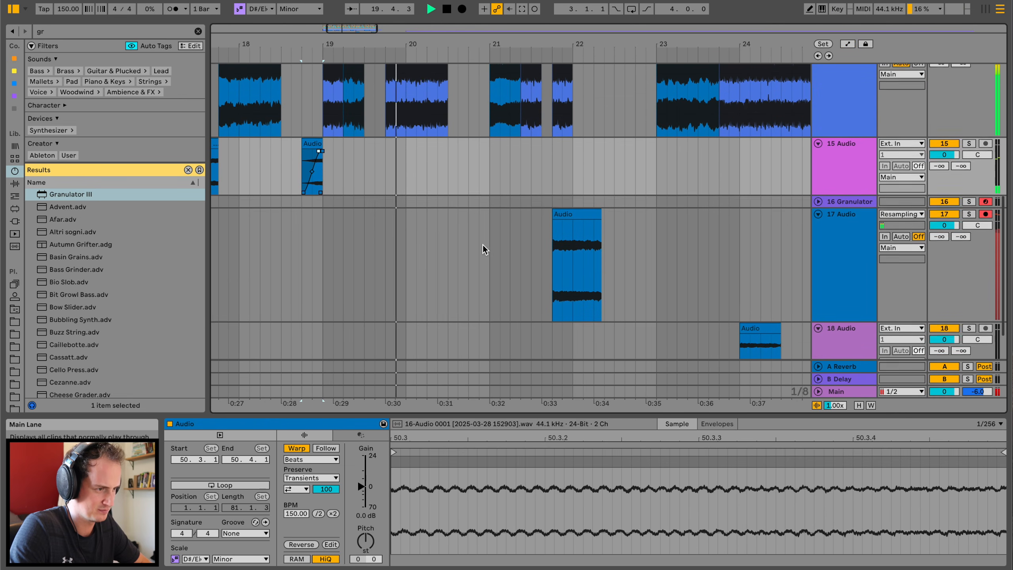
pyautogui.moveTo(578, 216); pyautogui.dragTo(653, 148)
pyautogui.press('space')
pyautogui.press('space')
pyautogui.press('space')
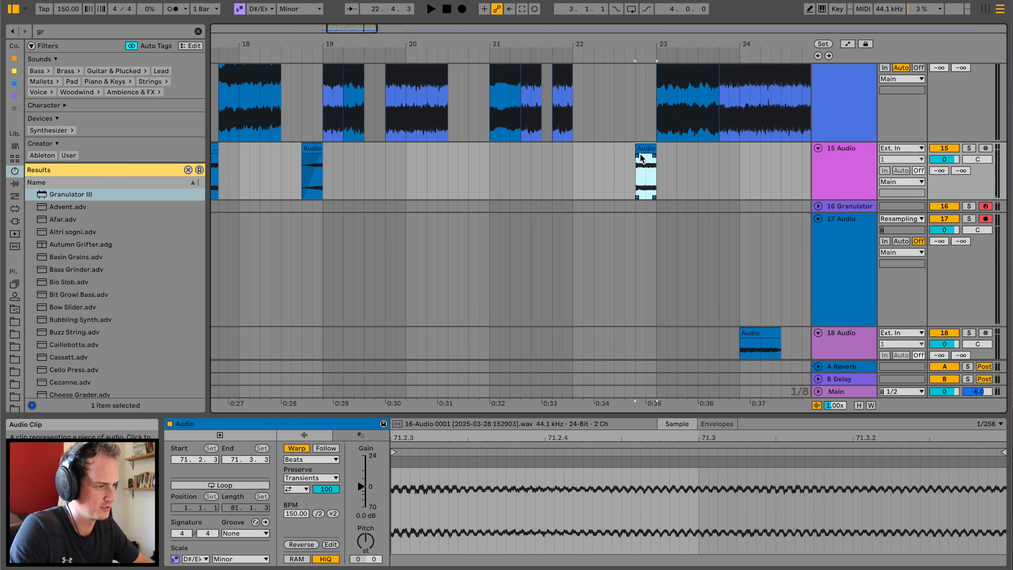
# Fade in the 22.4 clip, and place the last 18 Audio clip on 15 Audio from 24.3 to bar 25 with a fade-in
pyautogui.scroll(-3, 611, 255)
pyautogui.hscroll(5, 611, 256)
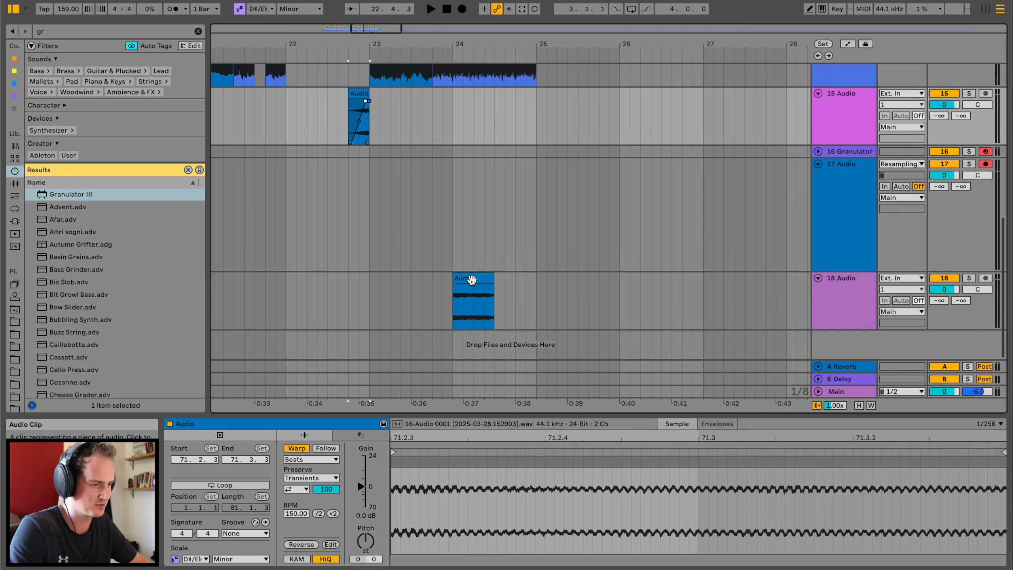
pyautogui.moveTo(471, 279); pyautogui.dragTo(607, 104)
pyautogui.press('space')
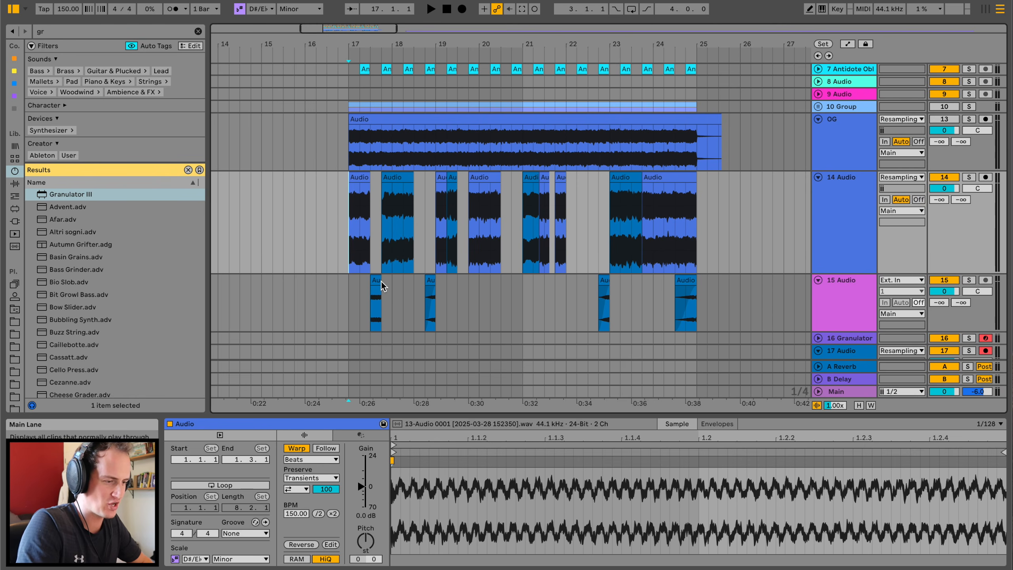
# Load EQ Eight on 15 Audio and set its low cut to 726 Hz with a Q of 2.11
pyautogui.click(358, 288)
pyautogui.click(15, 183)
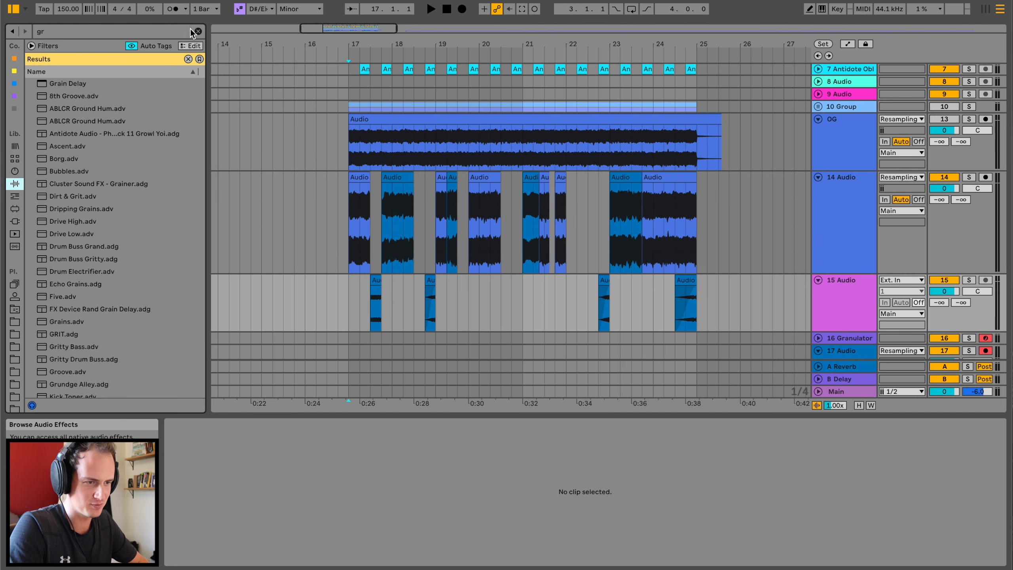
pyautogui.click(199, 32)
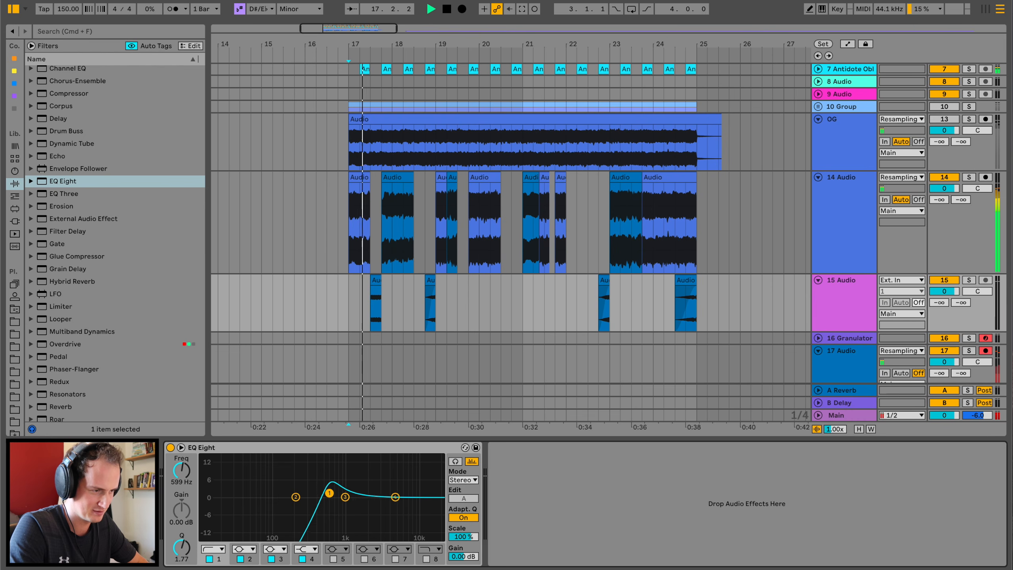
pyautogui.moveTo(329, 492)
pyautogui.mouseDown()
pyautogui.moveTo(337, 482)
pyautogui.moveTo(336, 489)
pyautogui.mouseUp()
pyautogui.press('space')
pyautogui.press('space')
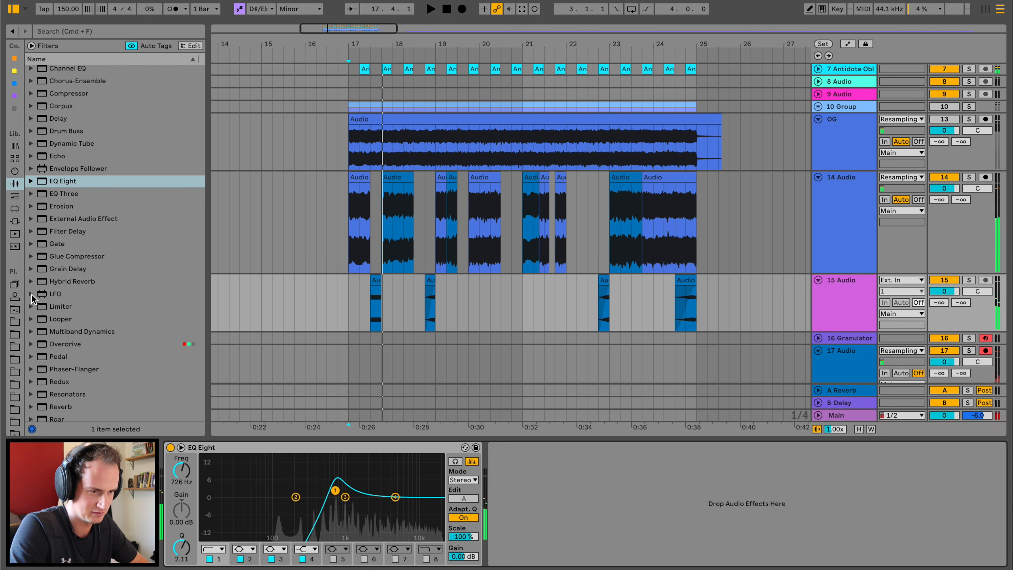
# Add the OTT Multiband Dynamics preset after EQ Eight, with Output at 4.19 dB and Amount at 14 %
pyautogui.click(30, 332)
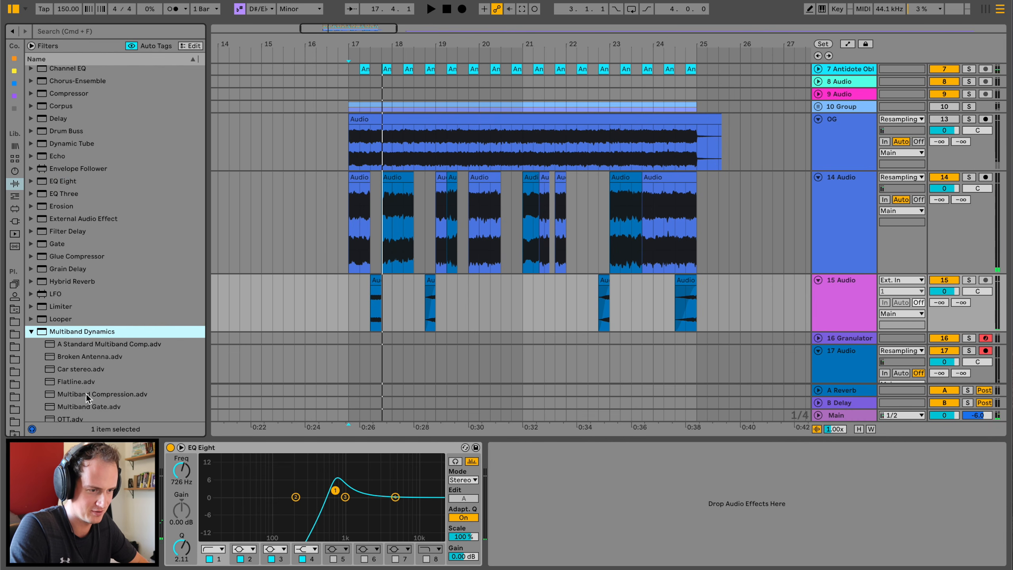
pyautogui.doubleClick(68, 417)
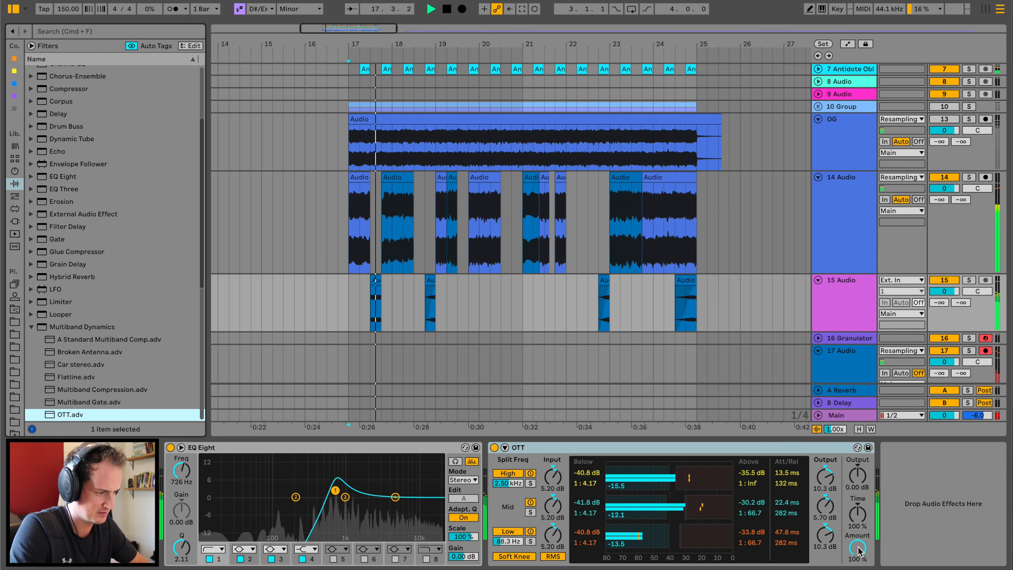
pyautogui.press('space')
pyautogui.press('space')
pyautogui.moveTo(857, 476); pyautogui.dragTo(858, 465)
pyautogui.press('space')
pyautogui.press('space')
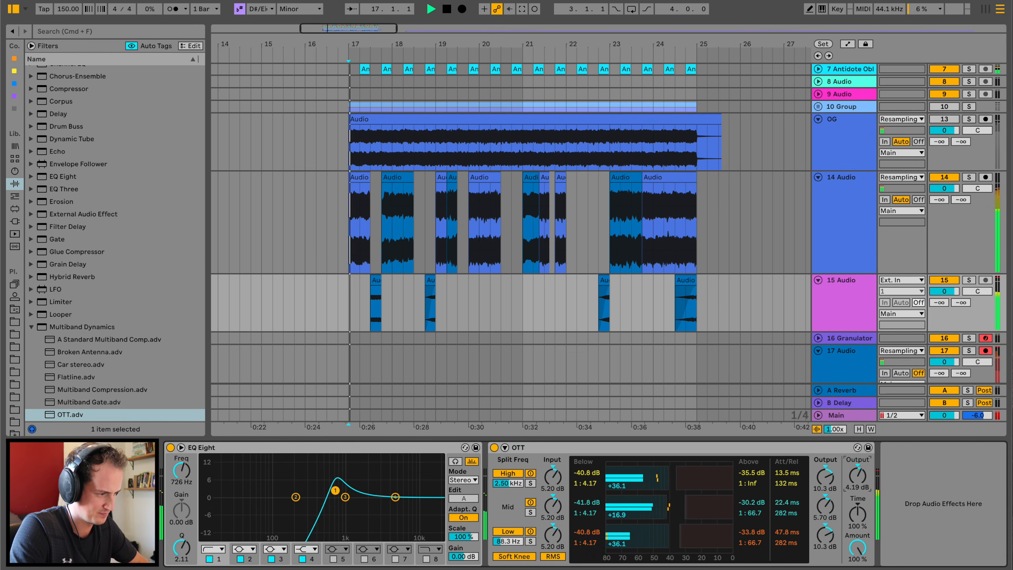
pyautogui.moveTo(858, 549); pyautogui.dragTo(858, 556)
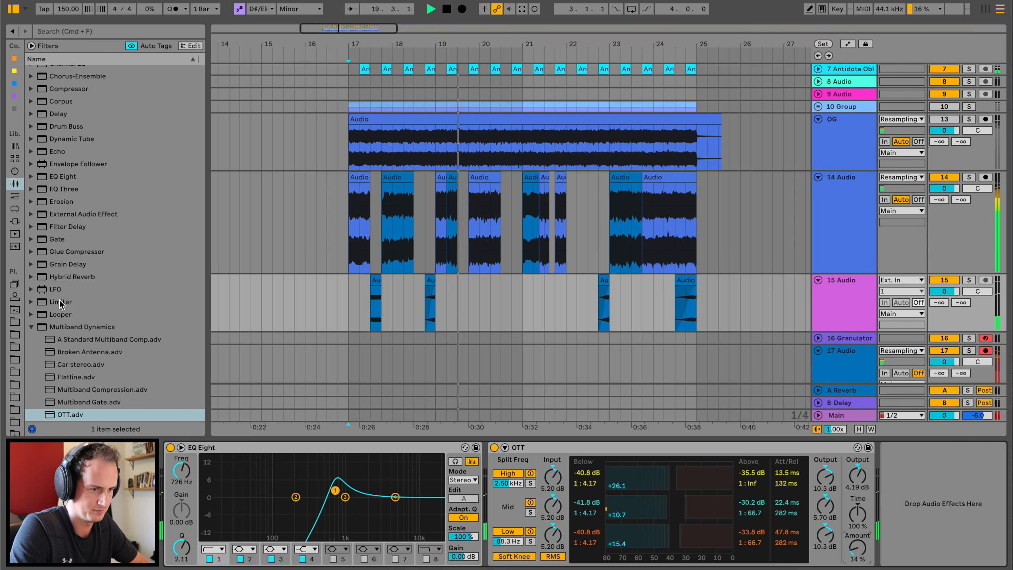
# Add a Reverb after OTT on 15 Audio, with Dry/Wet at 47 % and Decay at 2.52 s
pyautogui.scroll(-7, 61, 300)
pyautogui.doubleClick(61, 277)
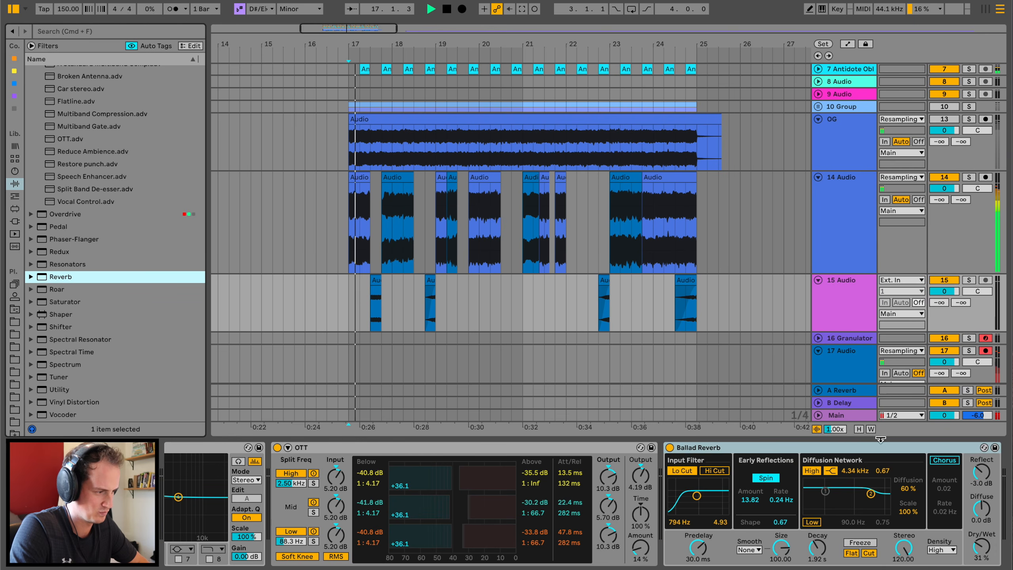
pyautogui.moveTo(997, 544); pyautogui.dragTo(997, 541)
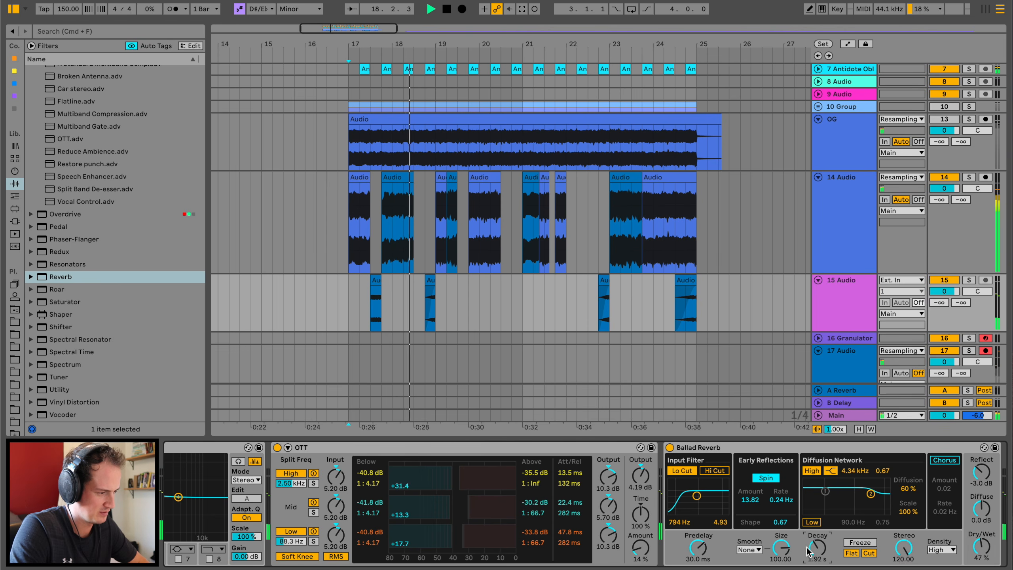
pyautogui.moveTo(809, 551); pyautogui.dragTo(808, 546)
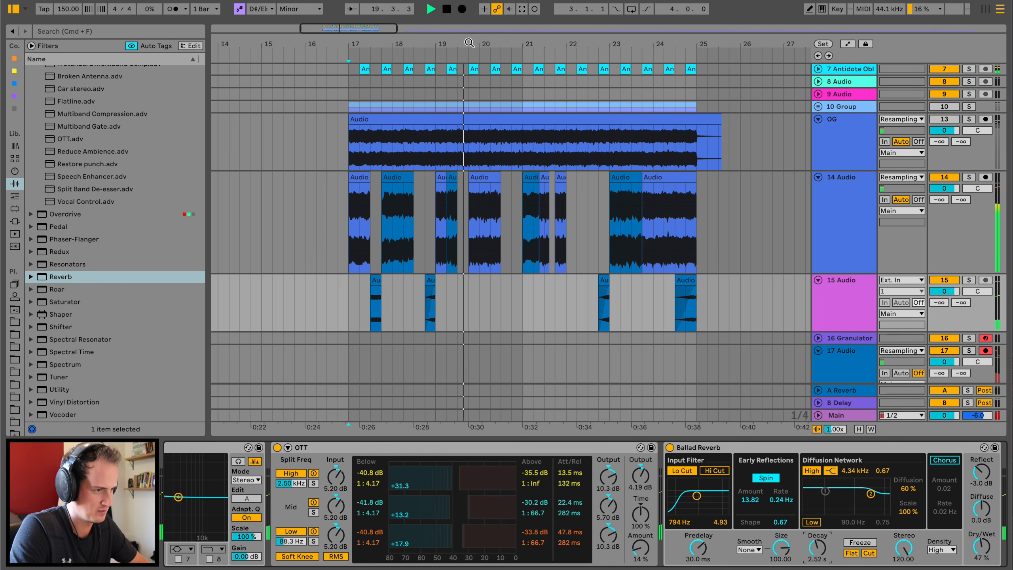
# Add another faded-in texture clip on 15 Audio from 19.3 to 19.4, and group the 14 Audio and 15 Audio tracks
pyautogui.moveTo(469, 42)
pyautogui.mouseDown()
pyautogui.moveTo(417, 297)
pyautogui.moveTo(459, 284)
pyautogui.mouseUp()
pyautogui.click(333, 304)
pyautogui.press('space')
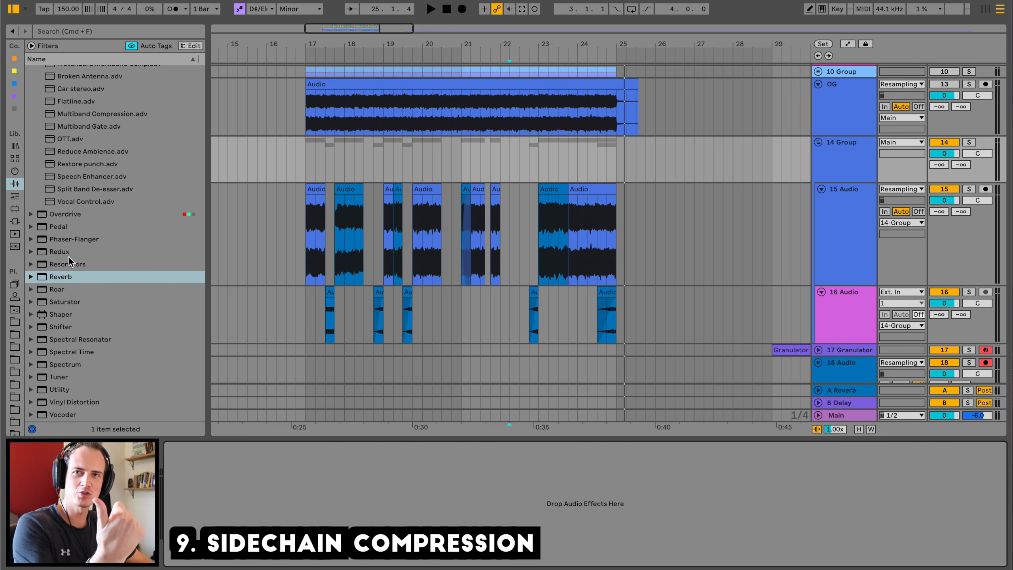
# Load a Compressor on the 14 Group track
pyautogui.scroll(10, 69, 257)
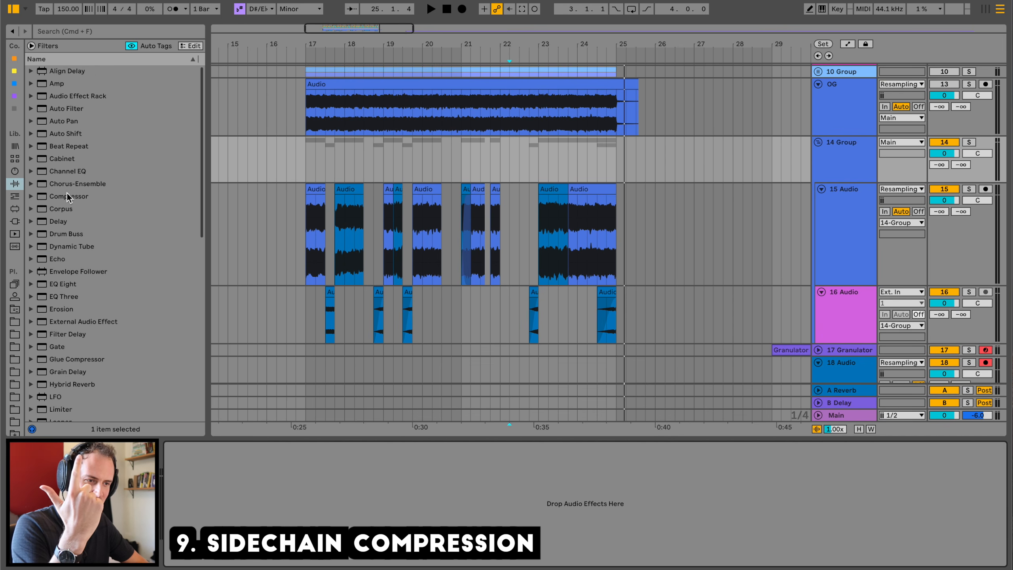
pyautogui.moveTo(68, 194); pyautogui.dragTo(97, 192)
pyautogui.moveTo(378, 155); pyautogui.dragTo(378, 155)
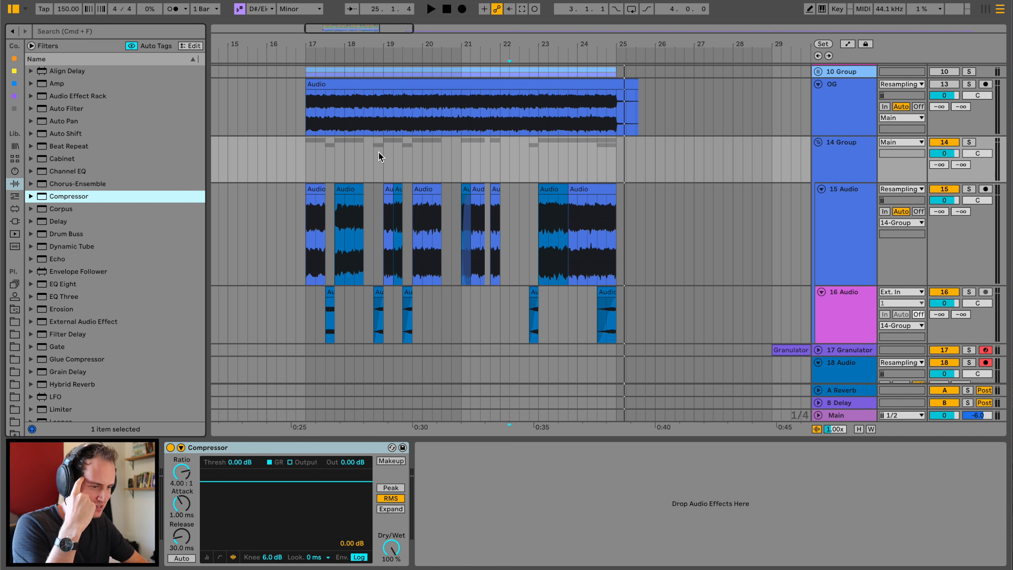
# Enable sidechain and its EQ on the 14 Group Compressor, source it from Antidote Oblivion - Kicks 16, and set Threshold to -28.0 dB
pyautogui.click(180, 447)
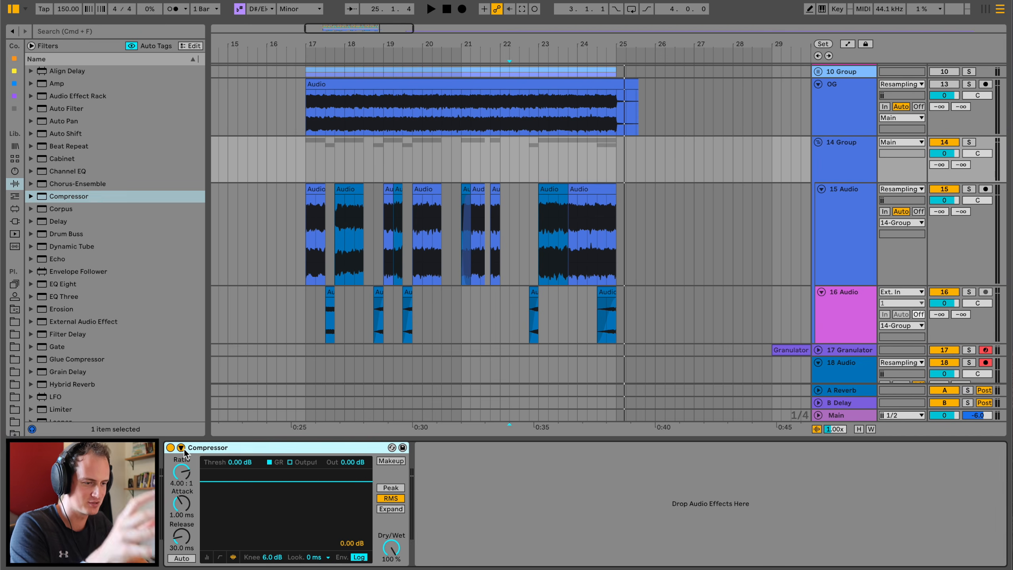
pyautogui.click(182, 447)
pyautogui.click(190, 480)
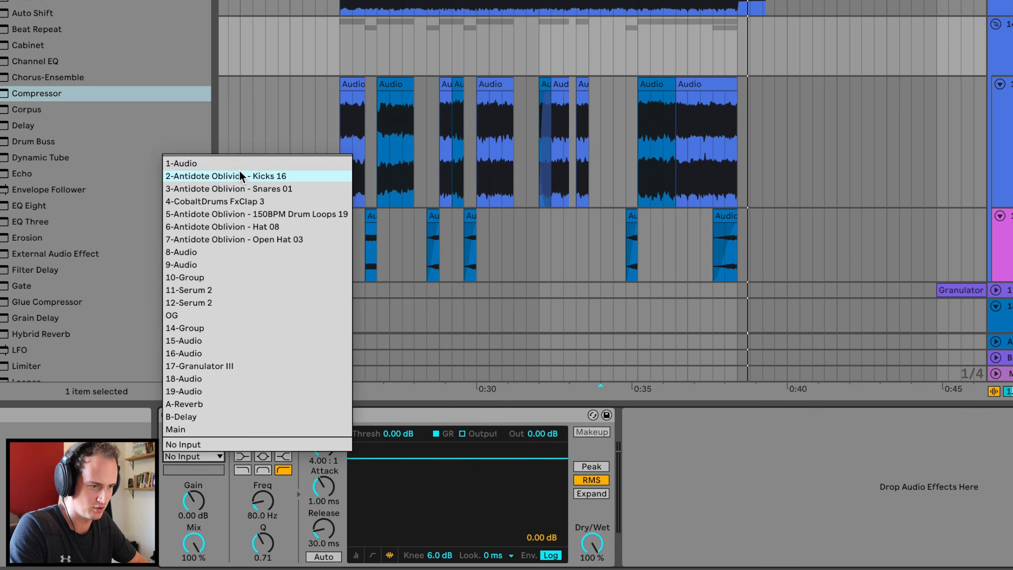
pyautogui.click(227, 260)
pyautogui.moveTo(401, 458); pyautogui.dragTo(400, 508)
pyautogui.press('space')
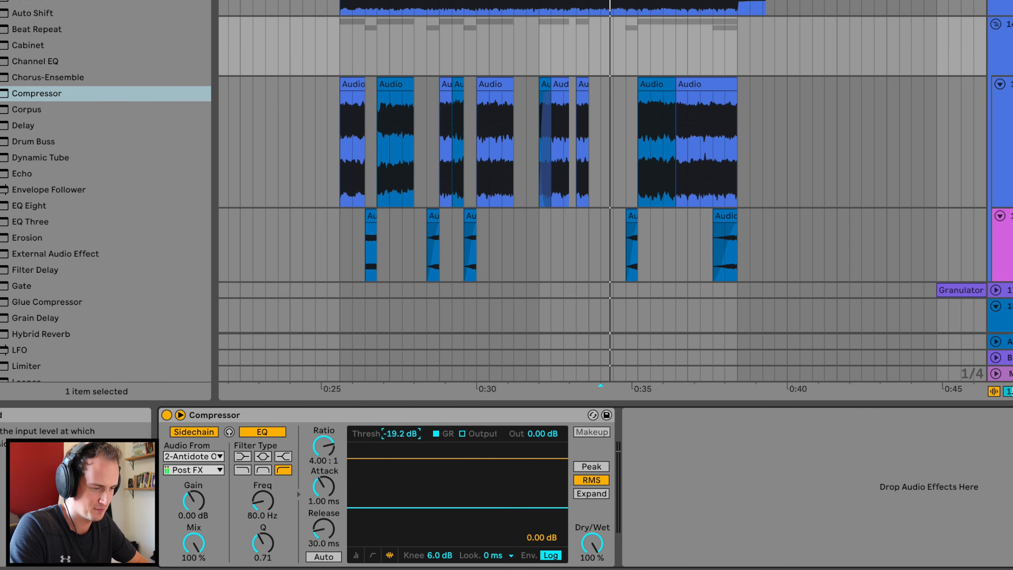
pyautogui.moveTo(401, 440)
pyautogui.mouseDown()
pyautogui.moveTo(401, 475)
pyautogui.moveTo(425, 450)
pyautogui.moveTo(406, 429)
pyautogui.mouseUp()
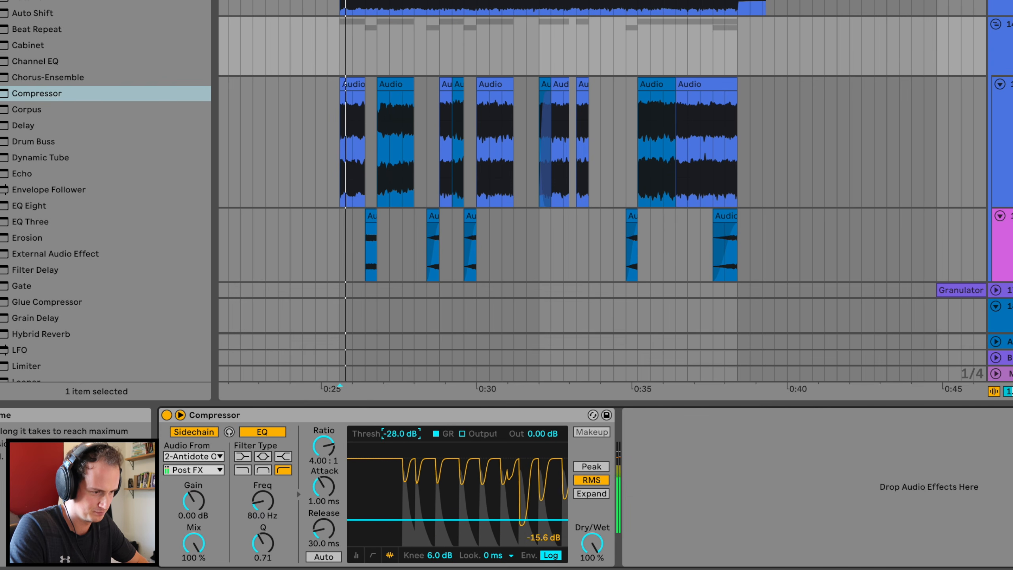
# Tune the kick-sidechained Compressor to Attack 0.04 ms, Release 19.8 ms, Threshold -23.8 dB and Ratio 7.41:1
pyautogui.moveTo(329, 483); pyautogui.dragTo(330, 485)
pyautogui.moveTo(324, 528); pyautogui.dragTo(324, 533)
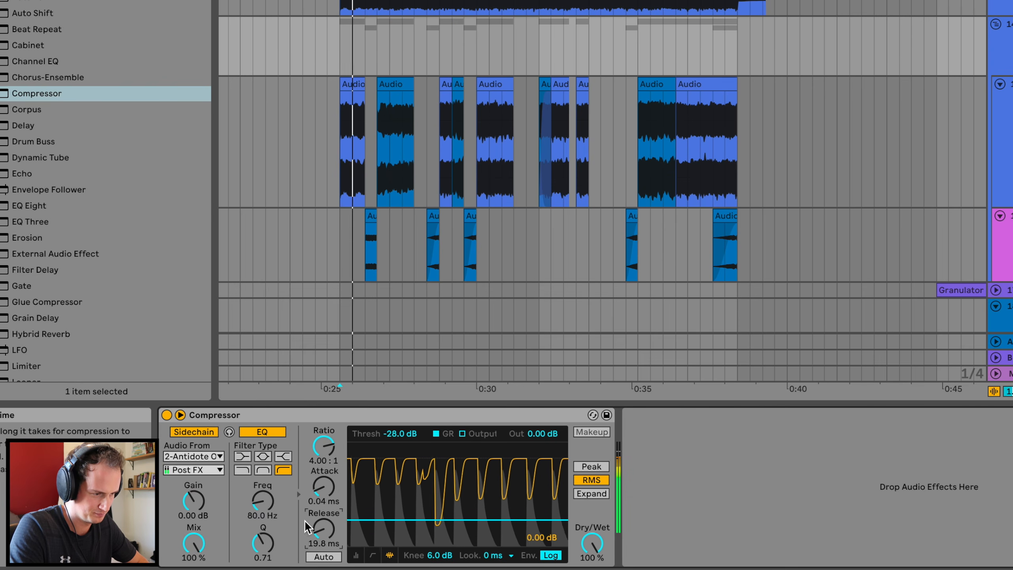
pyautogui.click(218, 457)
pyautogui.click(218, 458)
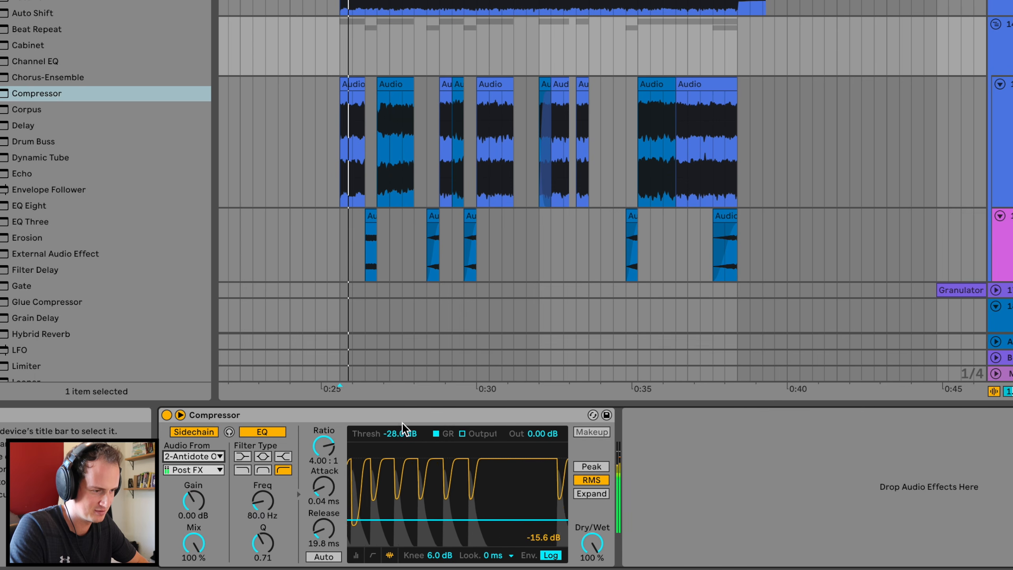
pyautogui.moveTo(402, 432); pyautogui.dragTo(399, 428)
pyautogui.moveTo(324, 446); pyautogui.dragTo(324, 419)
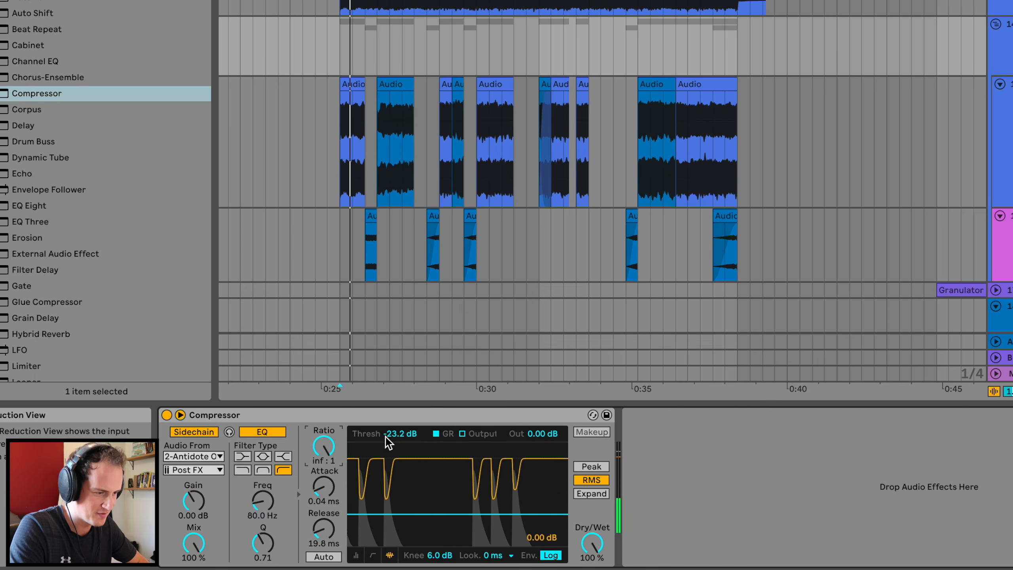
pyautogui.moveTo(397, 434); pyautogui.dragTo(396, 435)
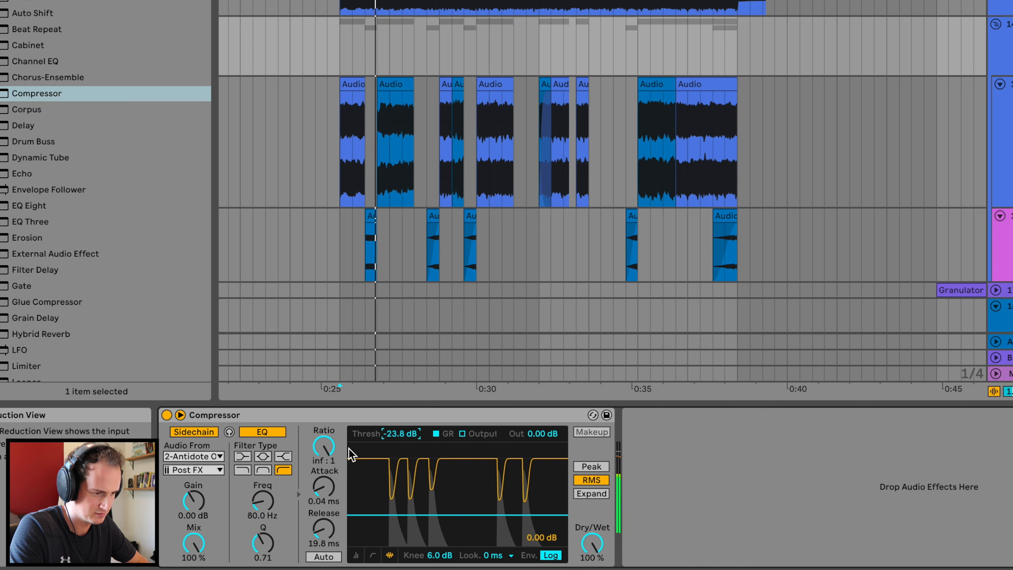
pyautogui.moveTo(324, 445); pyautogui.dragTo(324, 459)
# Duplicate the Compressor, sidechain the copy from Antidote Oblivion - Snares 01, and set its Attack to 0.02 ms and Release to 5.32 ms
pyautogui.click(398, 412)
pyautogui.press('super+d')
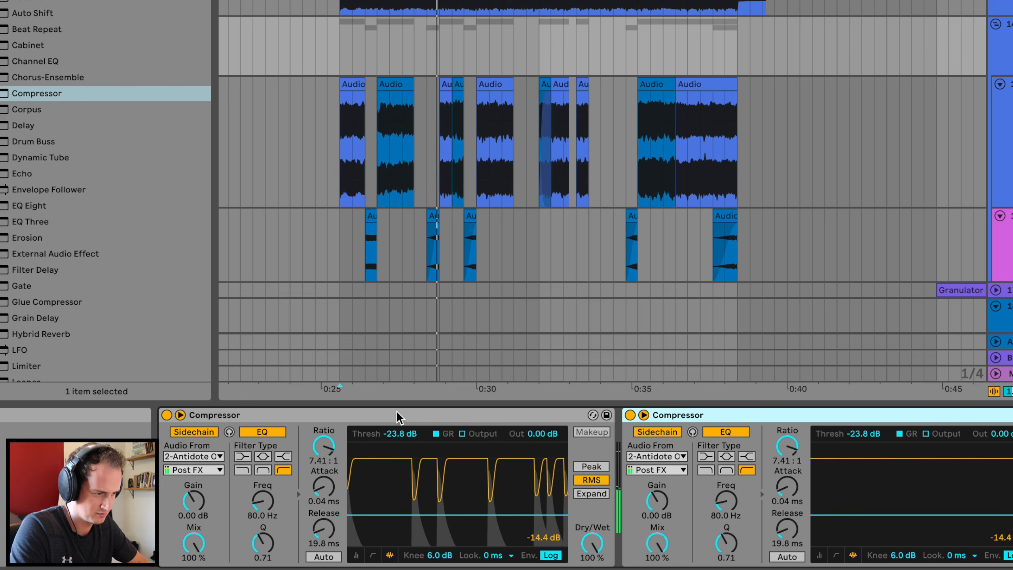
pyautogui.click(670, 457)
pyautogui.click(718, 177)
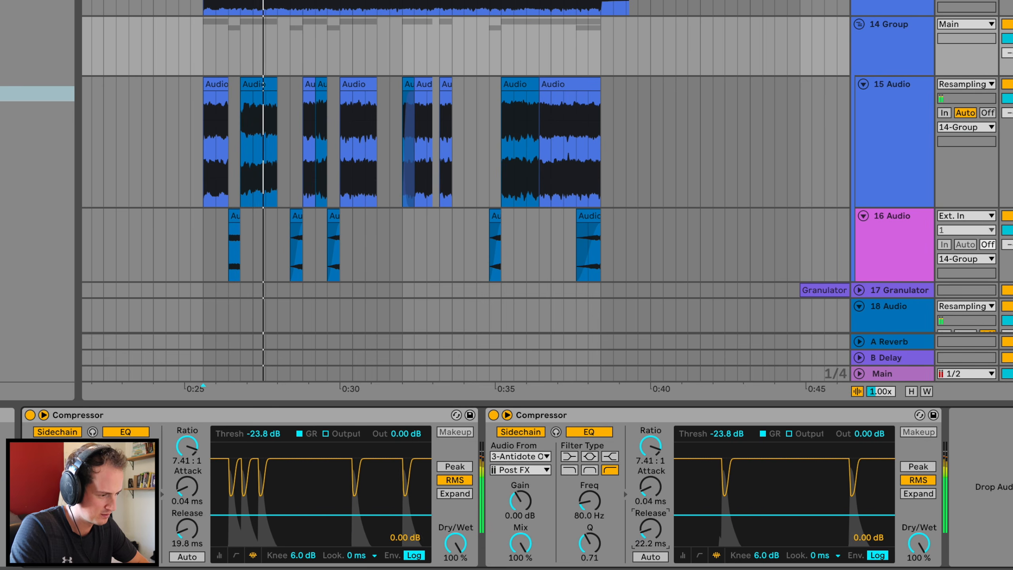
pyautogui.moveTo(785, 519); pyautogui.dragTo(785, 530)
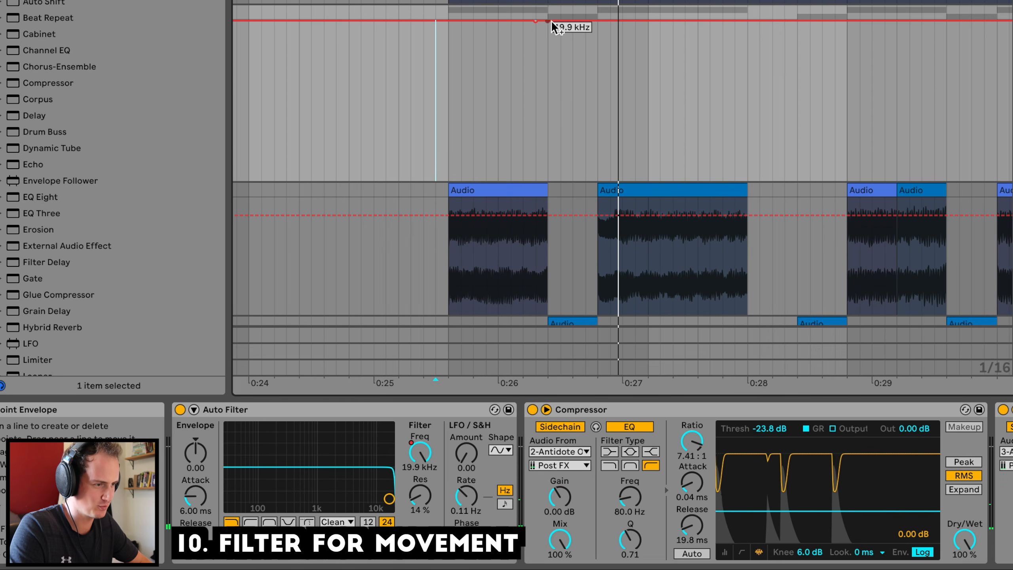
# Automate the 14 Group Auto Filter frequency to fall steeply from 19.9 kHz to 41.3 Hz at the end of the first 15 Audio clip
pyautogui.moveTo(550, 21); pyautogui.dragTo(549, 169)
pyautogui.click(508, 128)
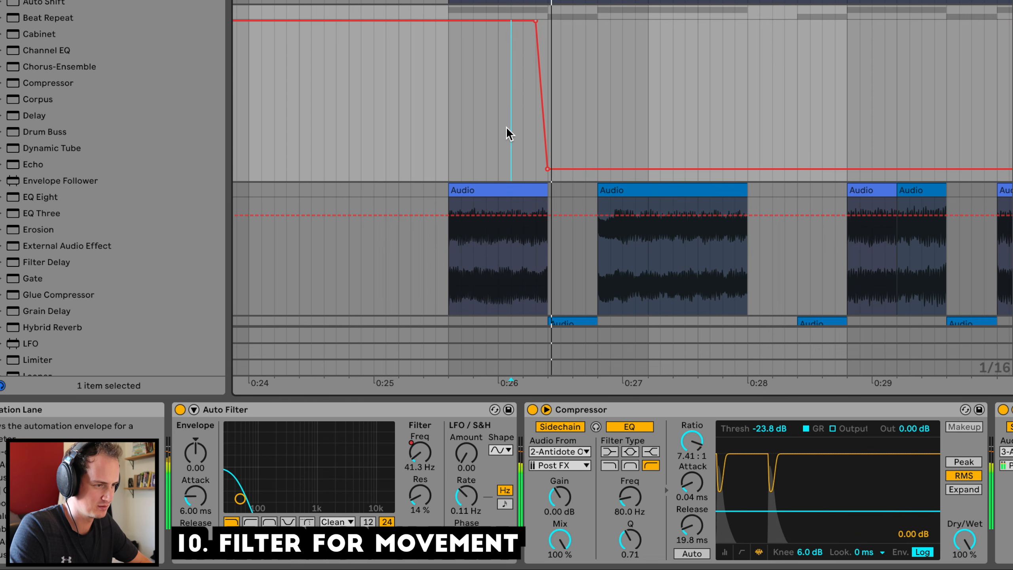
pyautogui.click(445, 54)
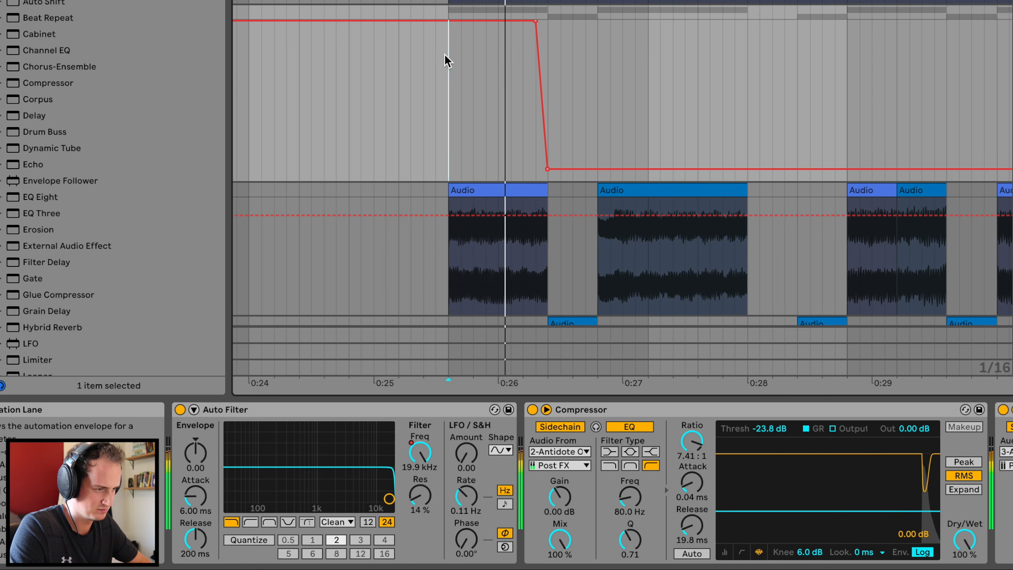
pyautogui.moveTo(536, 20); pyautogui.dragTo(542, 21)
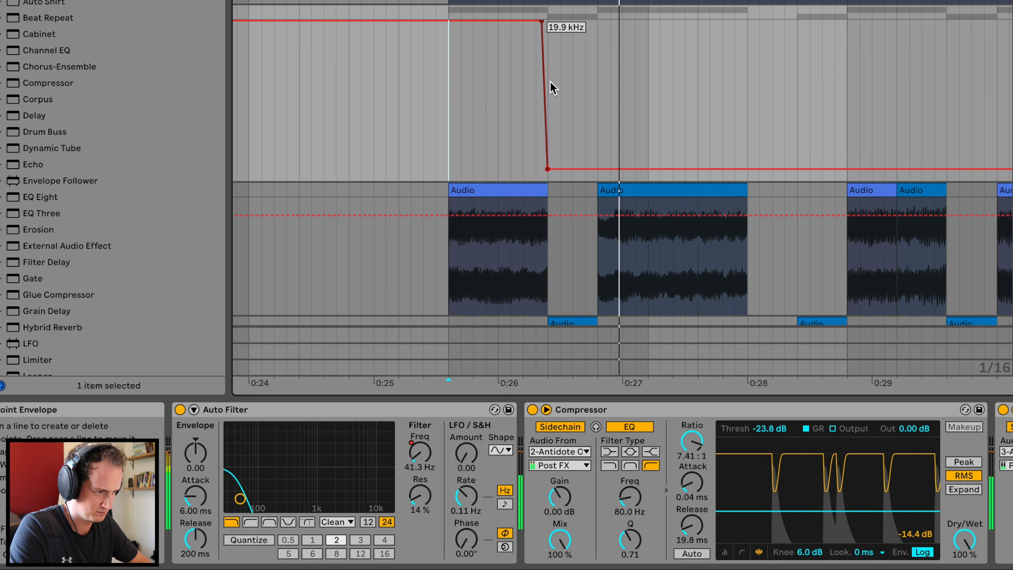
# Raise the filter frequency automation partway at the second 15 Audio clip's start and ramp it to 19.9 kHz at the clip's end
pyautogui.click(590, 169)
pyautogui.moveTo(597, 168); pyautogui.dragTo(597, 83)
pyautogui.click(634, 20)
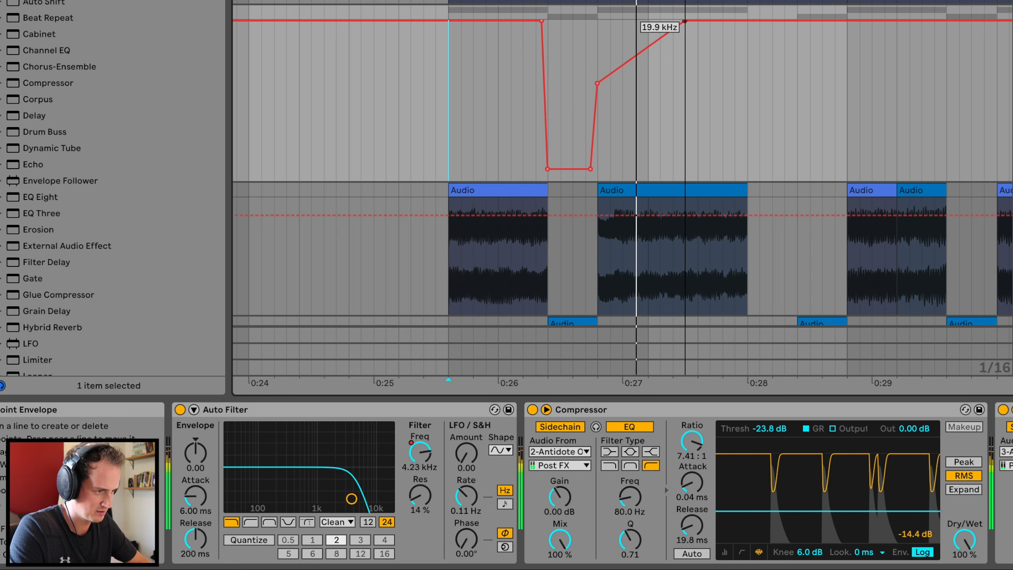
pyautogui.moveTo(635, 21); pyautogui.dragTo(747, 20)
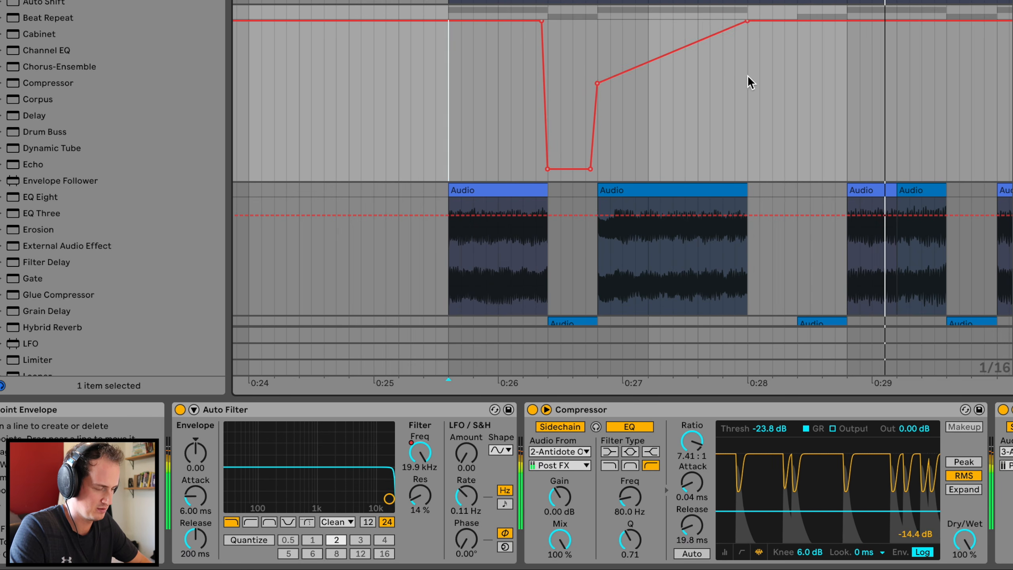
pyautogui.moveTo(748, 82); pyautogui.dragTo(674, 84)
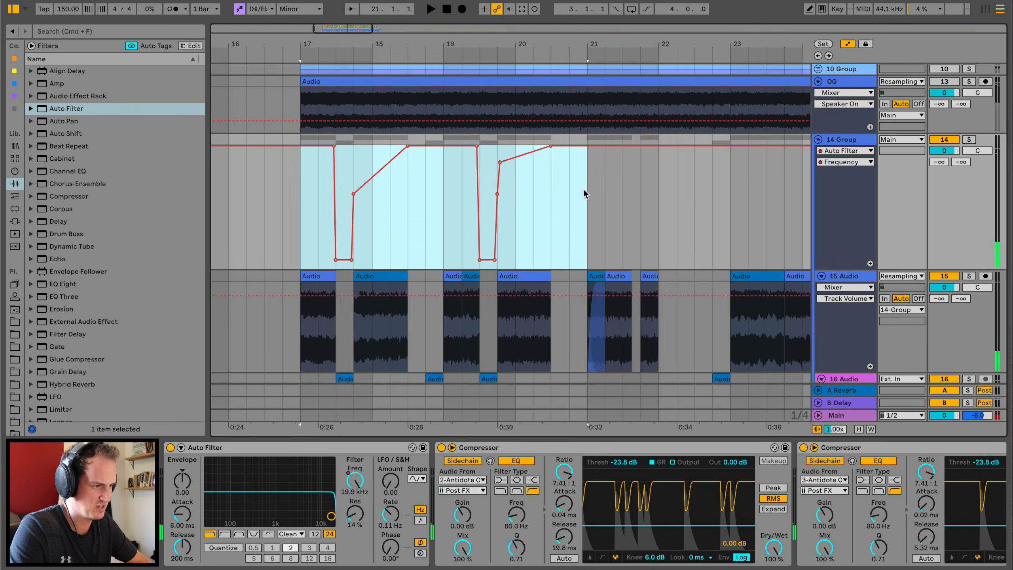
# Duplicate the filter automation of bars 17 to 21 over bars 21 to 25 and turn the last dip into a rising ramp
pyautogui.press('super+d')
pyautogui.press('super+d')
pyautogui.press('super+z')
pyautogui.hscroll(-5, 561, 189)
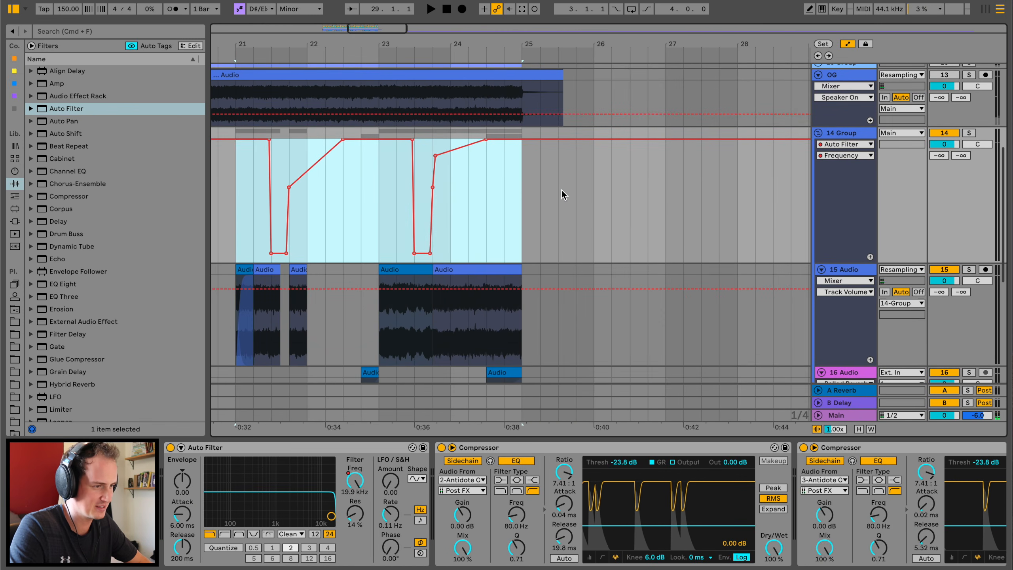
pyautogui.click(373, 209)
pyautogui.press('space')
pyautogui.click(473, 237)
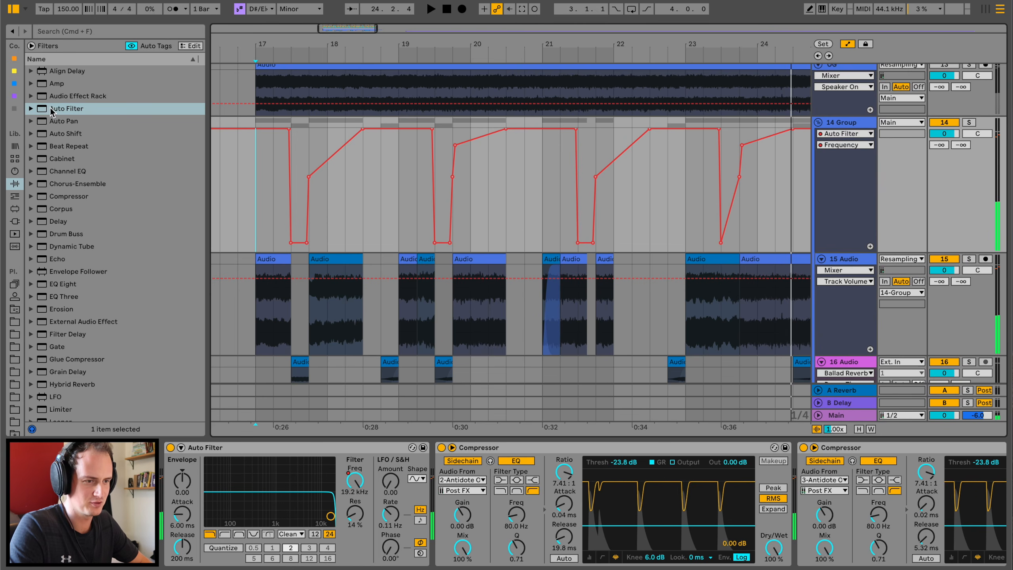
# Add a second Auto Filter after the first on 14 Group, set to high-pass at 26.0 Hz, and play the section
pyautogui.moveTo(52, 108); pyautogui.dragTo(449, 484)
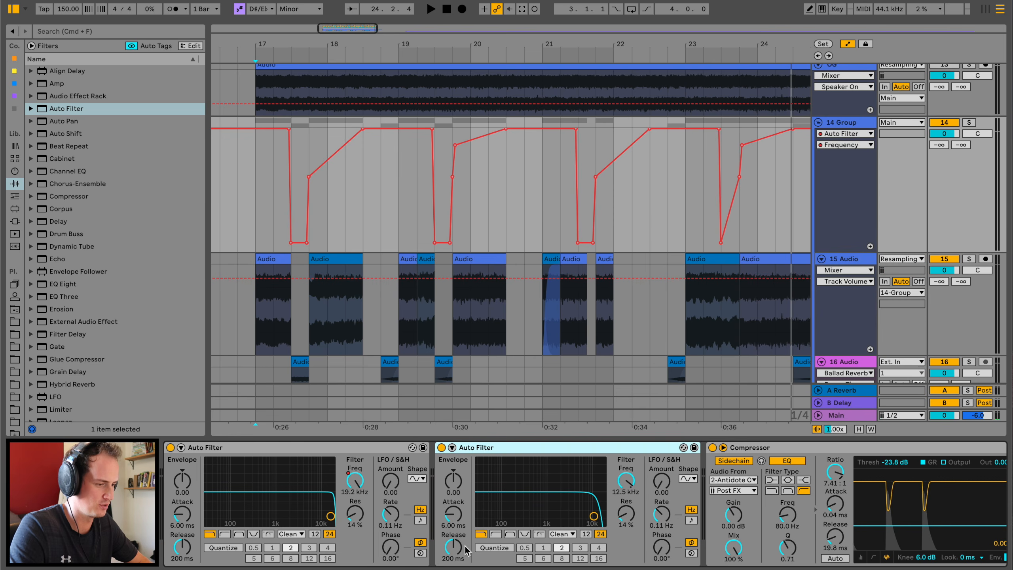
pyautogui.click(496, 534)
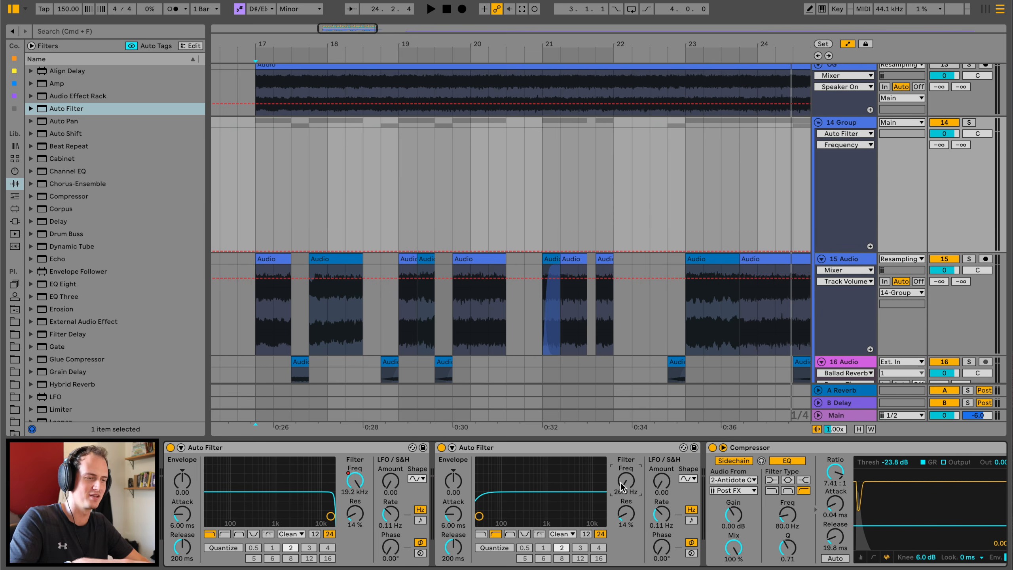
pyautogui.press('space')
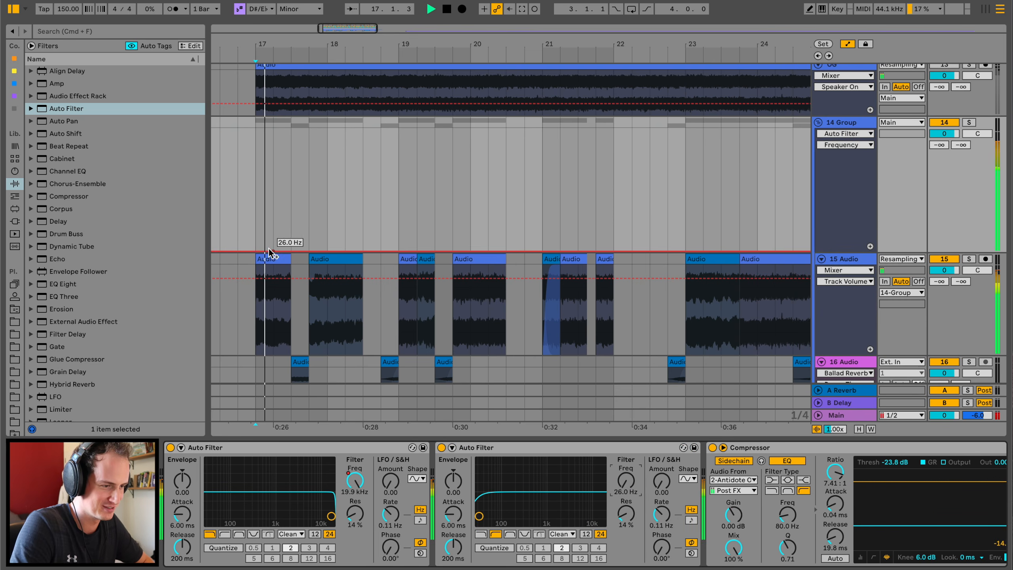
# Automate the high-pass frequency to spike steeply from 26.0 Hz at the end of the first 15 Audio clip, checking it in playback
pyautogui.click(274, 250)
pyautogui.press('space')
pyautogui.press('space')
pyautogui.moveTo(291, 250)
pyautogui.mouseDown()
pyautogui.moveTo(292, 198)
pyautogui.moveTo(292, 250)
pyautogui.mouseUp()
pyautogui.press('space')
pyautogui.press('space')
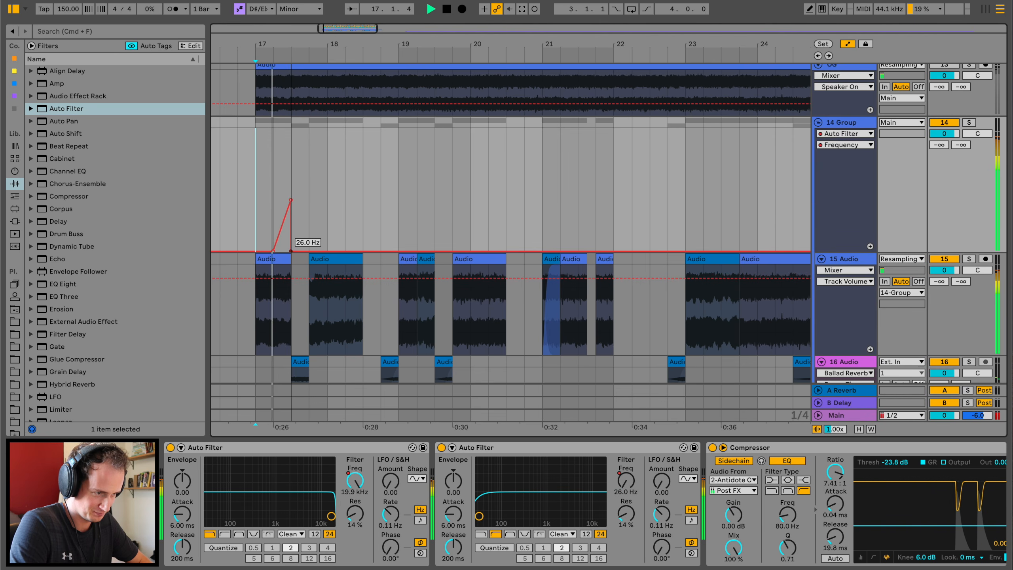
pyautogui.press('space')
pyautogui.press('space')
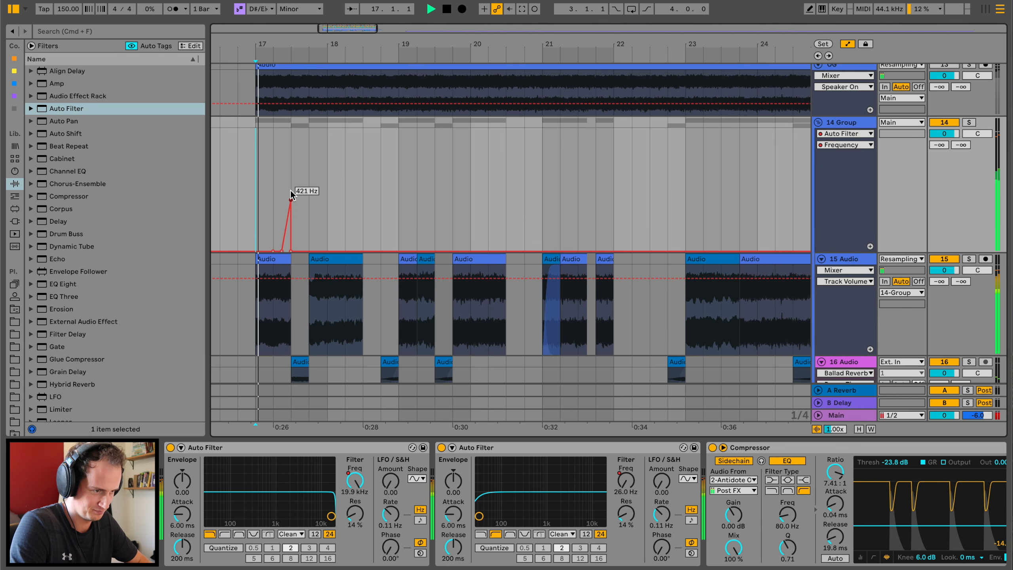
pyautogui.moveTo(292, 197); pyautogui.dragTo(291, 160)
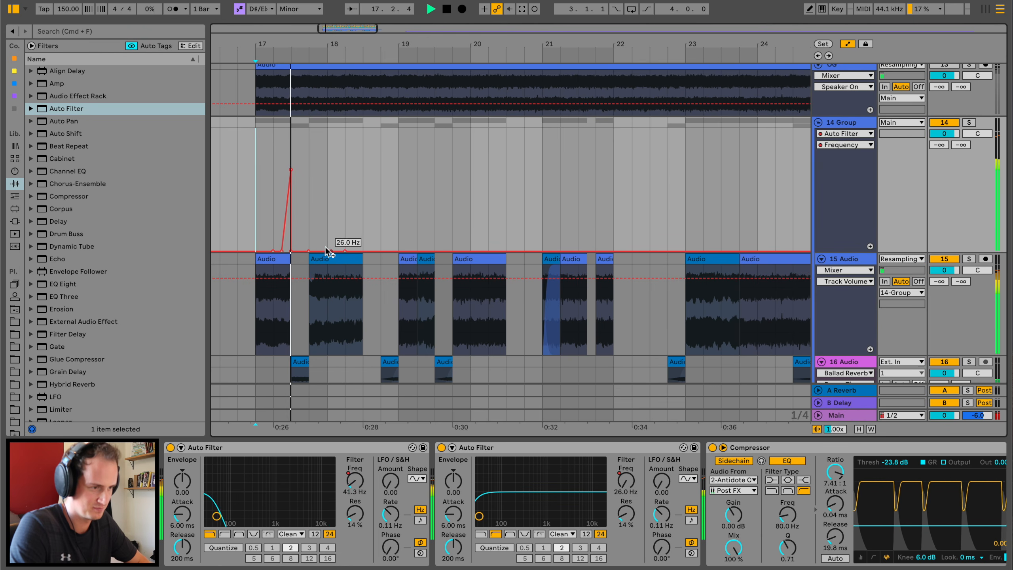
# Draw further high-pass frequency peaks with curved ramps from 26.0 Hz along the remaining 15 Audio clips up to bar 25
pyautogui.moveTo(322, 185)
pyautogui.mouseDown()
pyautogui.moveTo(309, 156)
pyautogui.moveTo(309, 171)
pyautogui.mouseUp()
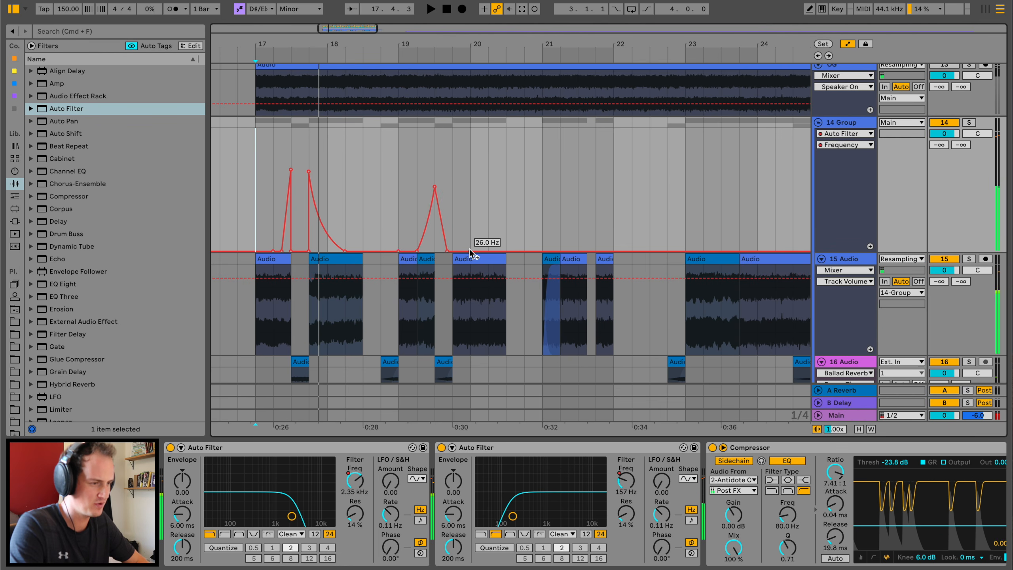
pyautogui.click(505, 251)
pyautogui.press('space')
pyautogui.moveTo(488, 251); pyautogui.dragTo(488, 214)
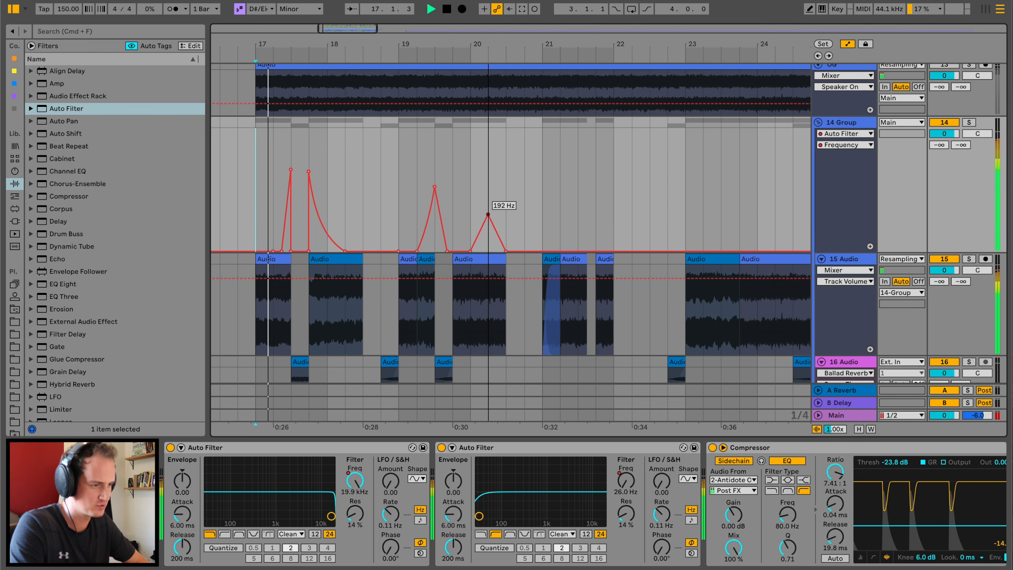
pyautogui.click(472, 181)
pyautogui.press('space')
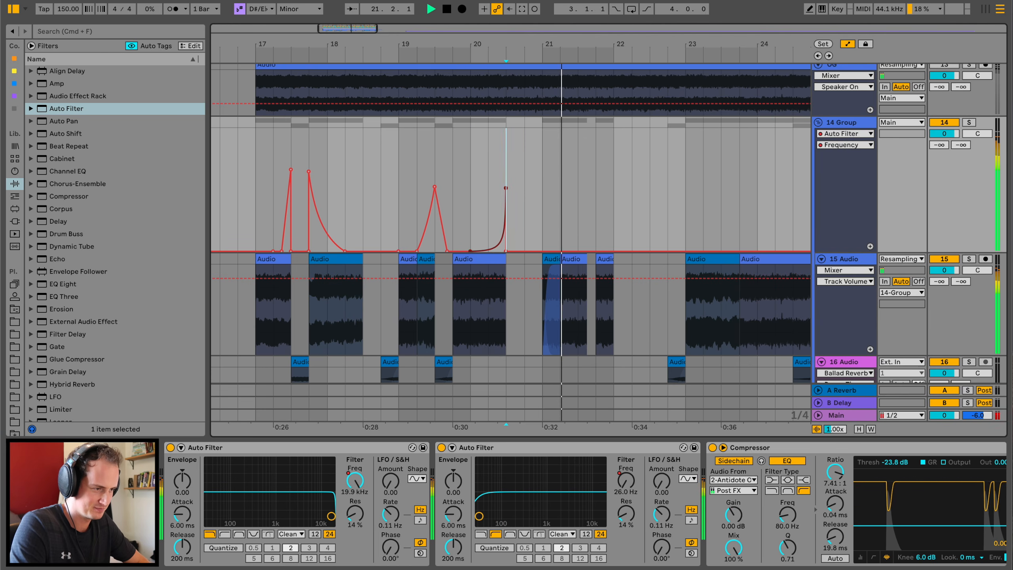
pyautogui.hscroll(4, 592, 228)
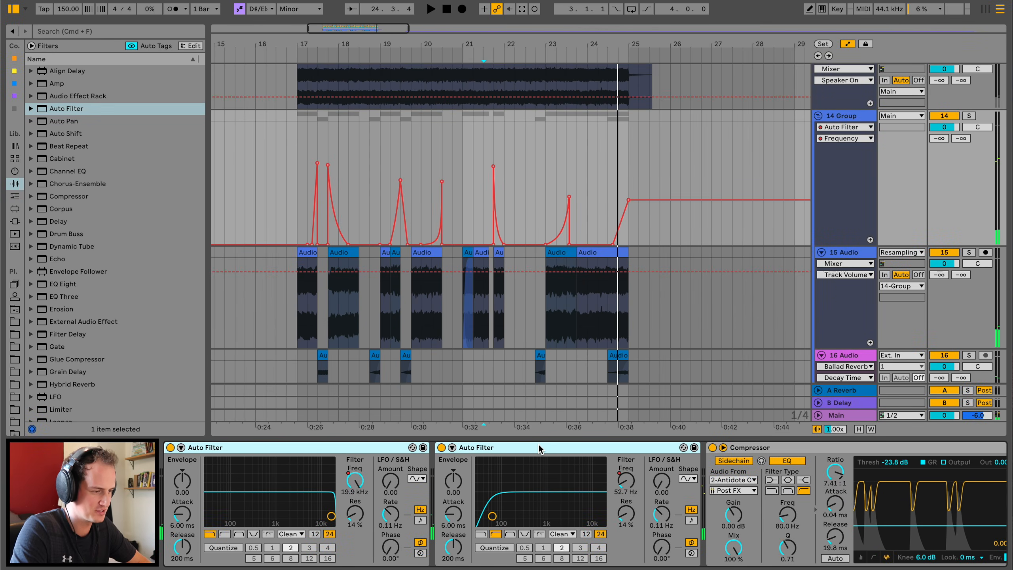
# Group both Auto Filters into a rack, followed by OTT at 23 %, Saturator at 16 dB Drive and 5.6 % Dry/Wet, and Ballad Reverb
pyautogui.press('super+g')
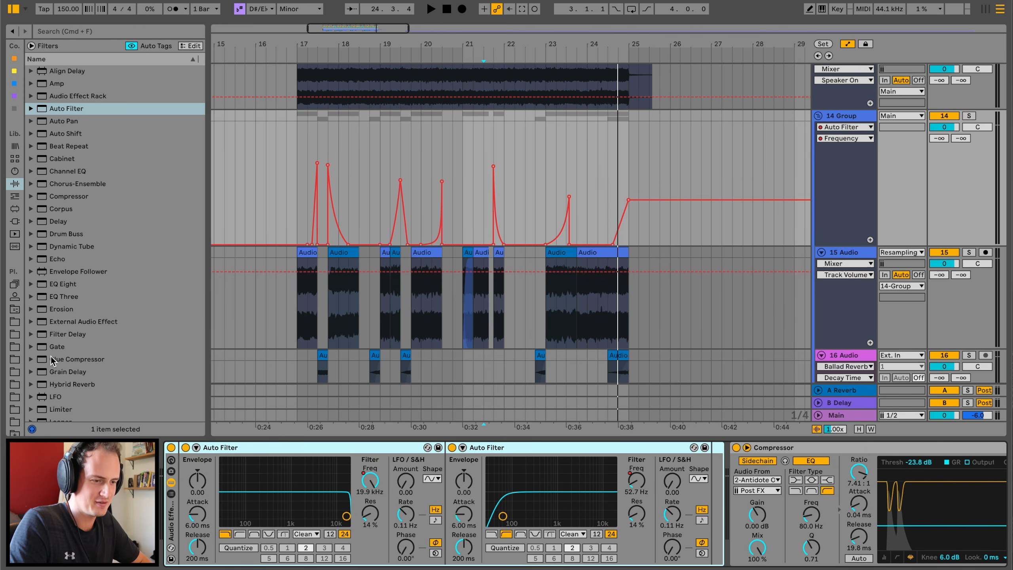
pyautogui.scroll(-6, 53, 347)
pyautogui.moveTo(81, 279); pyautogui.dragTo(728, 465)
pyautogui.scroll(-4, 93, 325)
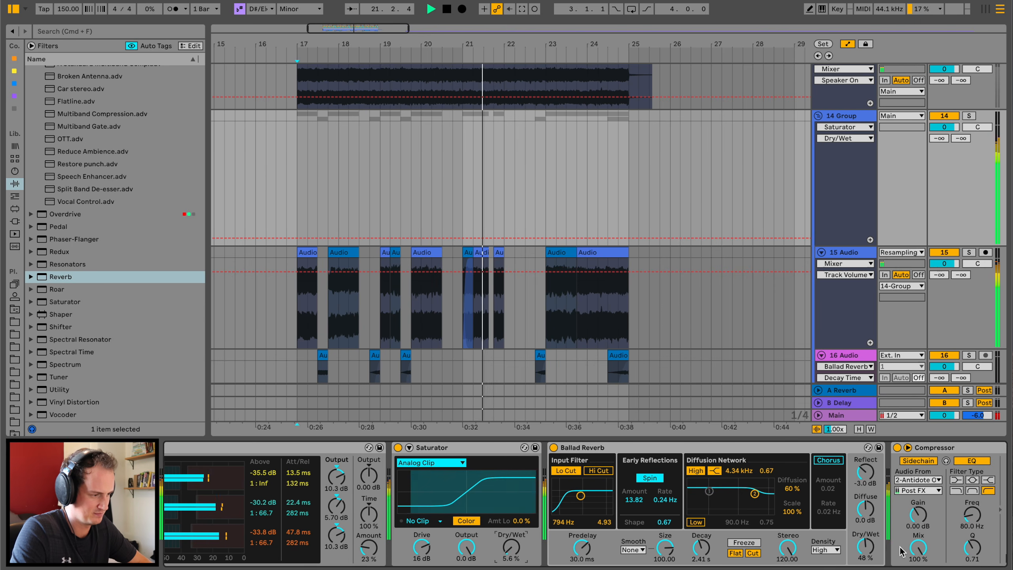
# Set the 14 Group Ballad Reverb to 36 % Dry/Wet and 891 ms Decay
pyautogui.moveTo(865, 546); pyautogui.dragTo(866, 555)
pyautogui.moveTo(701, 548); pyautogui.dragTo(701, 561)
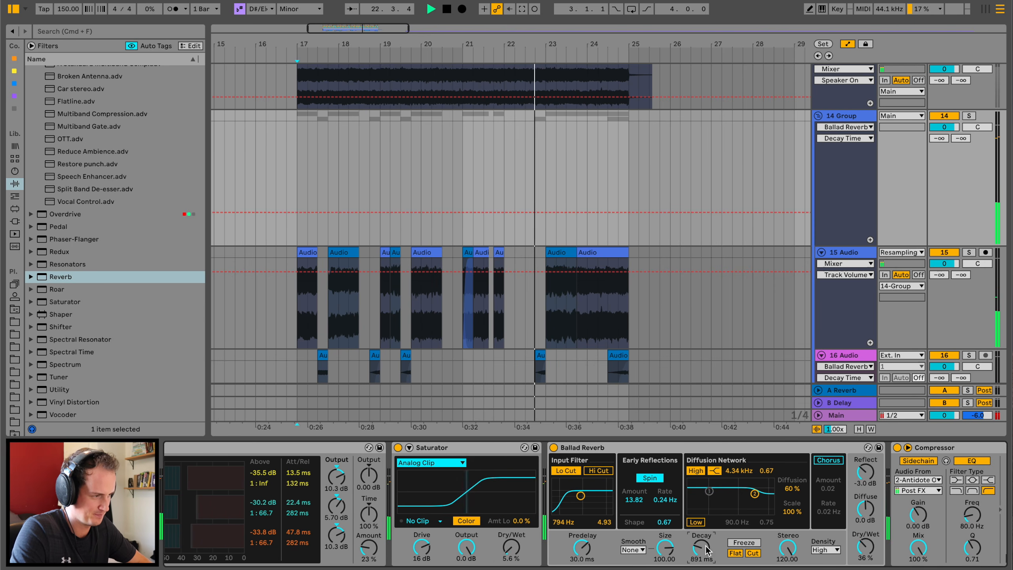
pyautogui.click(860, 114)
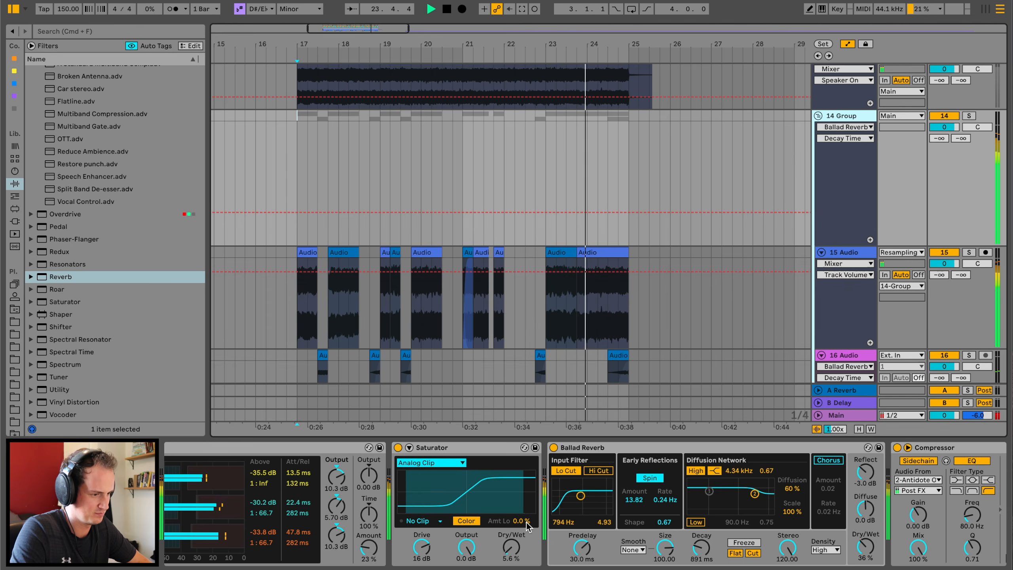
# Add another Saturator between Ballad Reverb and the first Compressor on 14 Group, set its Drive to 0.6 dB, and play the result
pyautogui.hscroll(10, 524, 524)
pyautogui.press('space')
pyautogui.moveTo(71, 303); pyautogui.dragTo(237, 479)
pyautogui.press('space')
pyautogui.moveTo(250, 550)
pyautogui.mouseDown()
pyautogui.moveTo(250, 509)
pyautogui.moveTo(250, 547)
pyautogui.mouseUp()
pyautogui.press('space')
pyautogui.press('space')
pyautogui.press('space')
pyautogui.press('space')
pyautogui.press('space')
pyautogui.press('space')
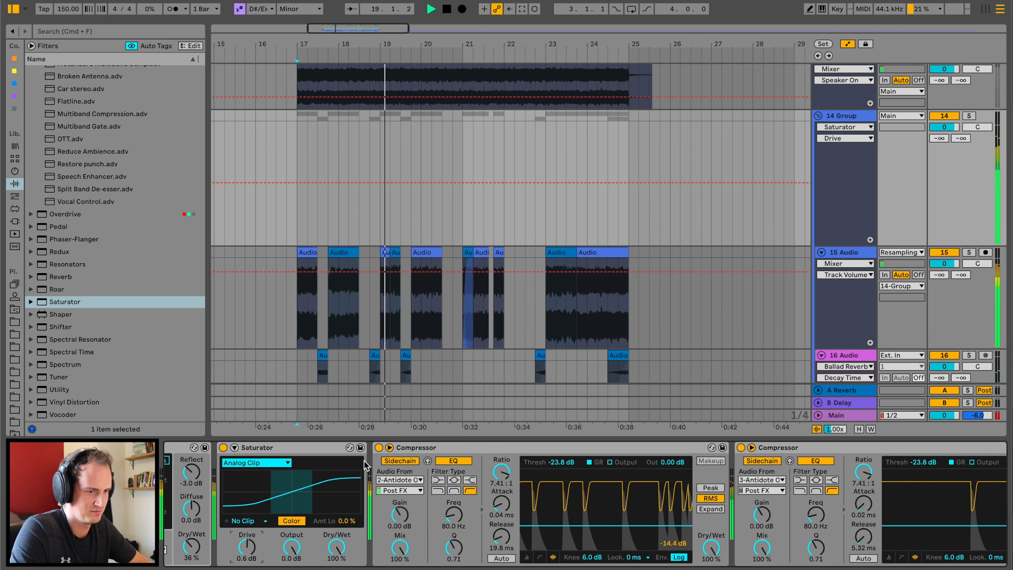
pyautogui.scroll(4, 128, 272)
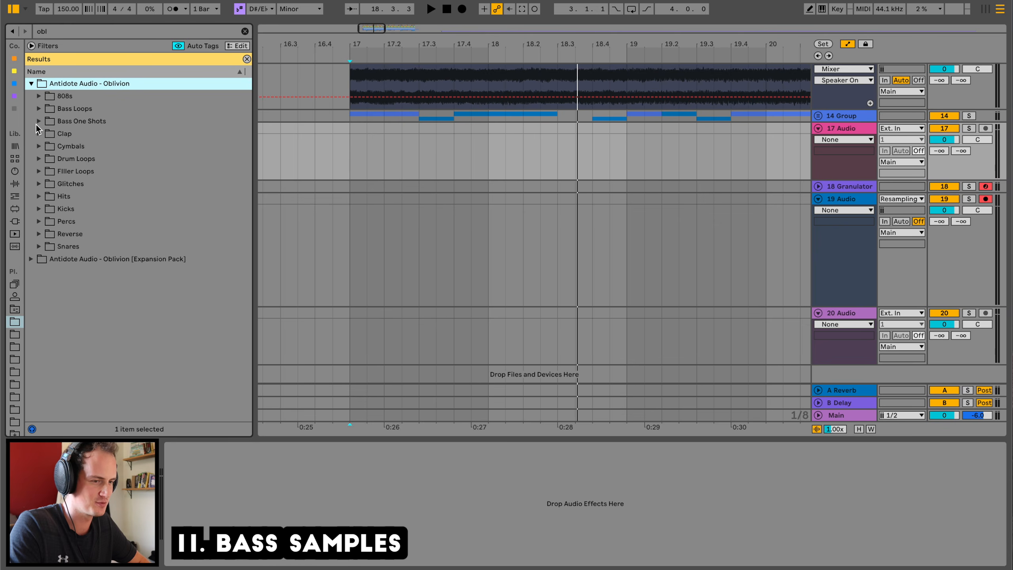
# Audition the Antidote Oblivion Bass One Shots and place Bass One Shots 03 F on 17 Audio at 18.3, transposed -2 semitones
pyautogui.click(37, 122)
pyautogui.click(92, 217)
pyautogui.press('Up')
pyautogui.press('Up')
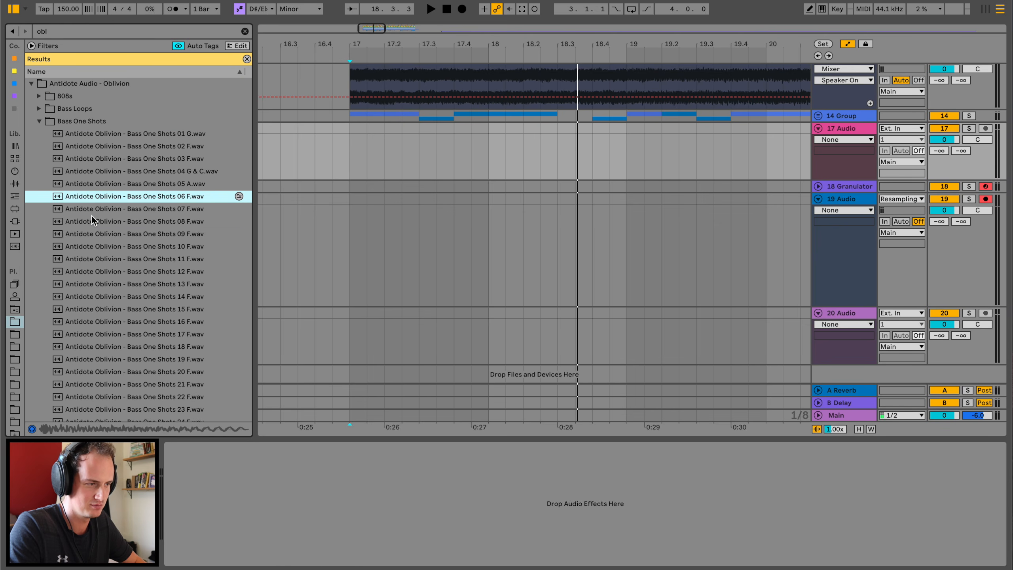
pyautogui.press('Up')
pyautogui.press('Up')
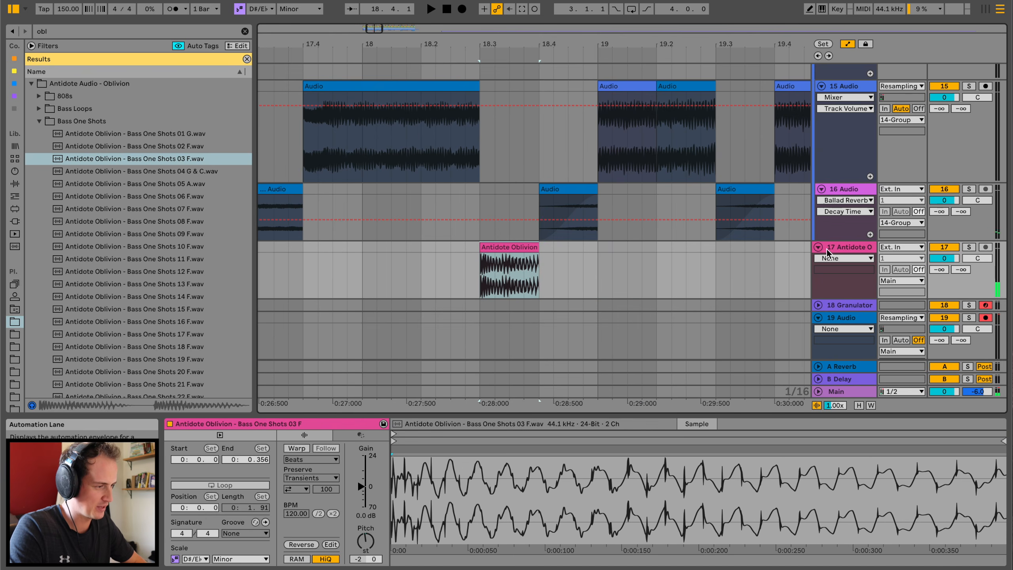
# Copy both sidechain Compressors from 14 Group onto the Bass One Shots track 17 and play the result
pyautogui.scroll(5, 834, 109)
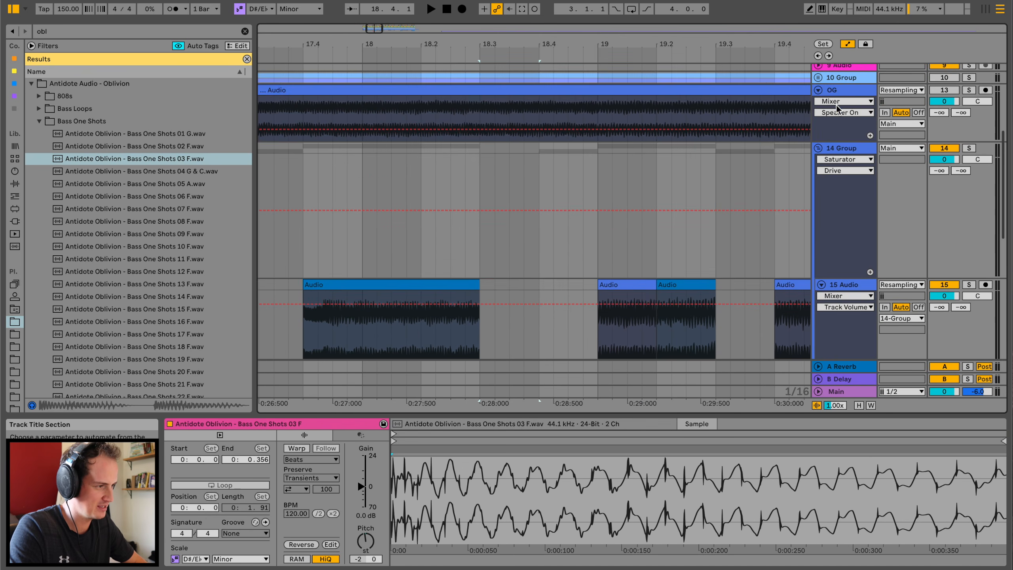
pyautogui.click(838, 142)
pyautogui.scroll(-10, 584, 245)
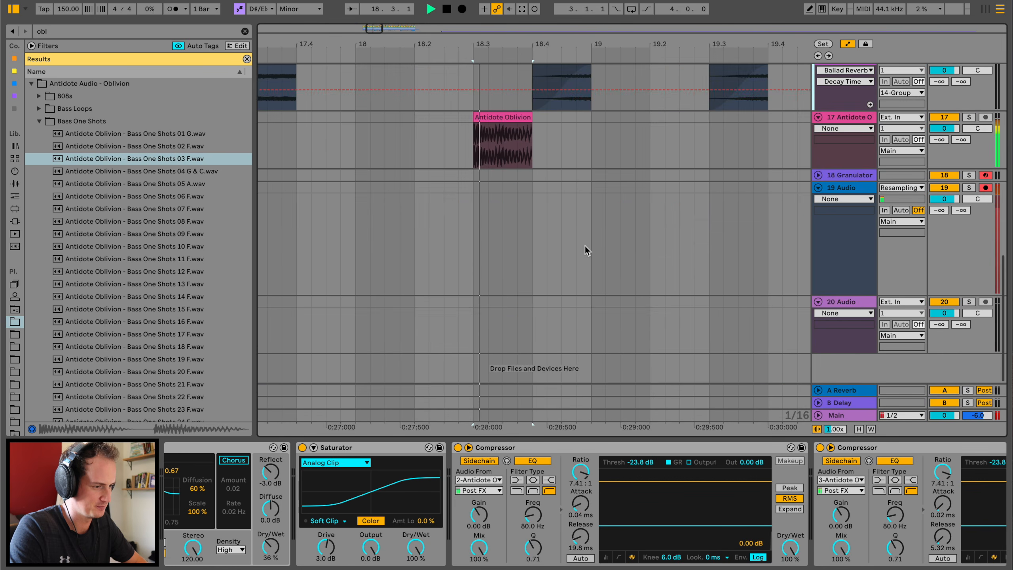
pyautogui.hscroll(5, 663, 467)
pyautogui.click(740, 447)
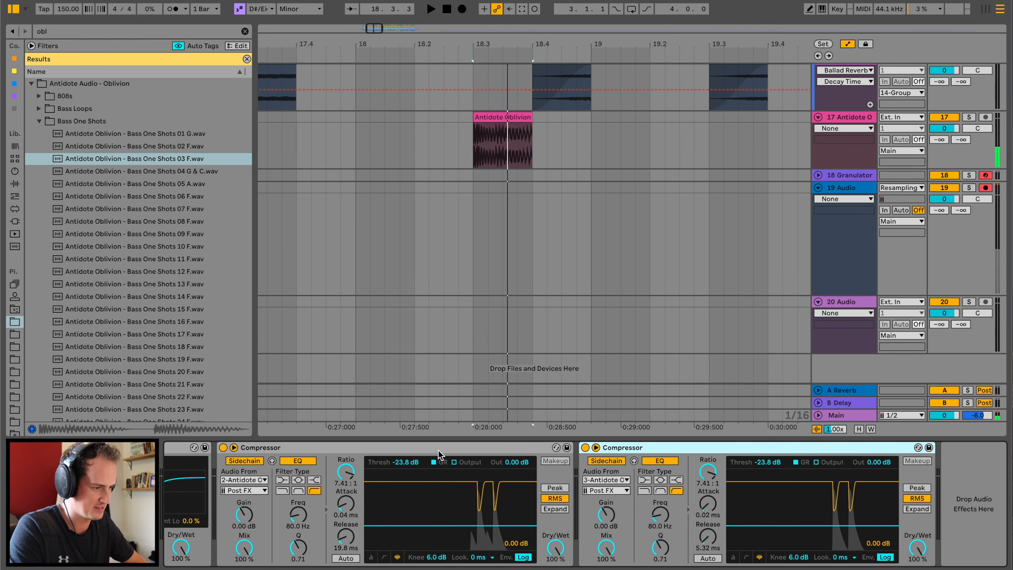
pyautogui.keyDown('shift'); pyautogui.click(436, 450); pyautogui.keyUp('shift')
pyautogui.moveTo(435, 450); pyautogui.dragTo(477, 135)
pyautogui.click(459, 130)
pyautogui.press('space')
# Trim the Bass One Shots 32 F clip on track 17 so it ends at bar 19
pyautogui.scroll(3, 458, 130)
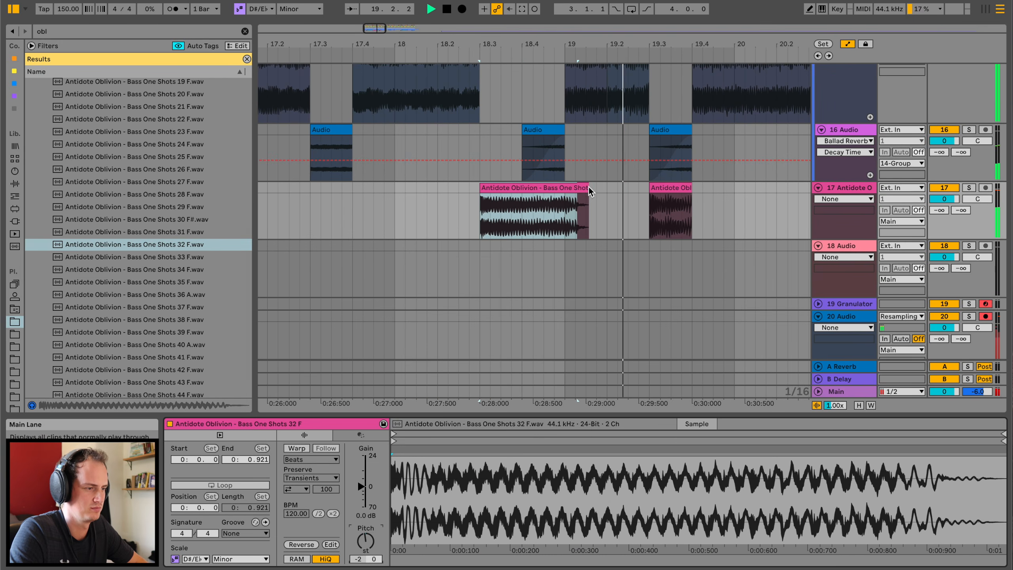
pyautogui.moveTo(589, 192); pyautogui.dragTo(565, 191)
pyautogui.click(422, 204)
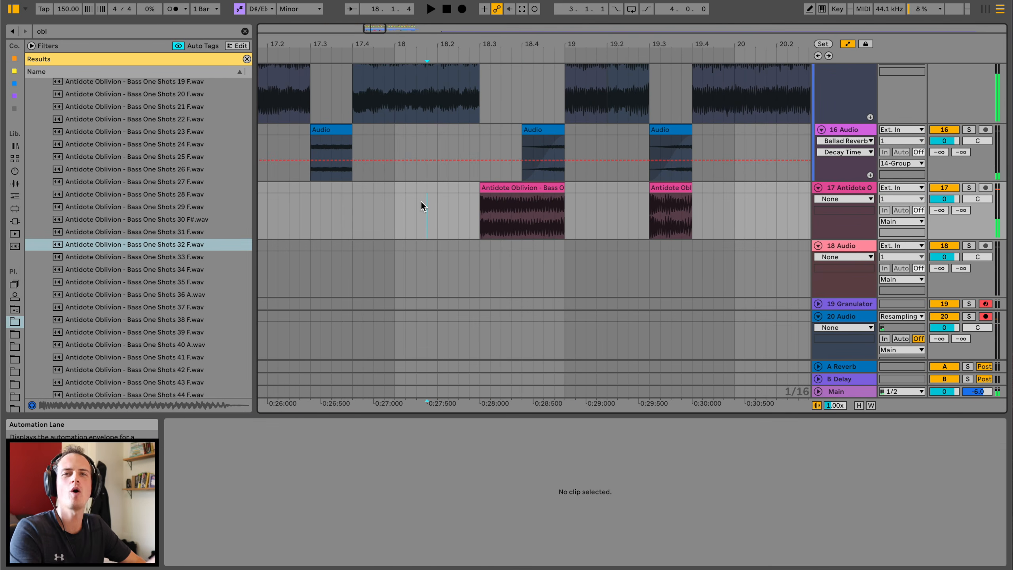
# Examine the bass notes of the 12 Serum 2 clip between bars 17 and 25
pyautogui.scroll(10, 421, 201)
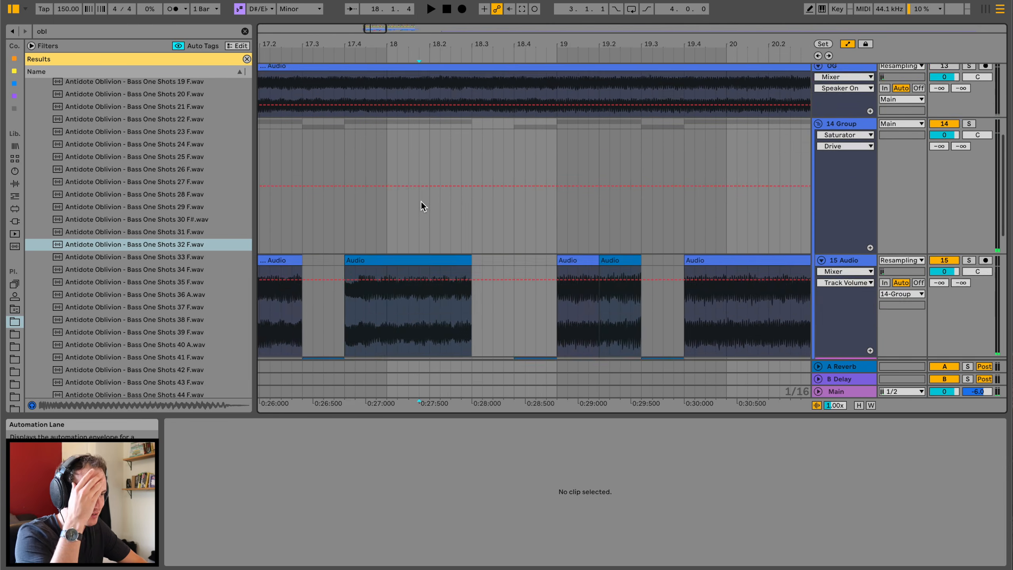
pyautogui.scroll(5, 423, 206)
pyautogui.click(818, 135)
pyautogui.scroll(-3, 577, 172)
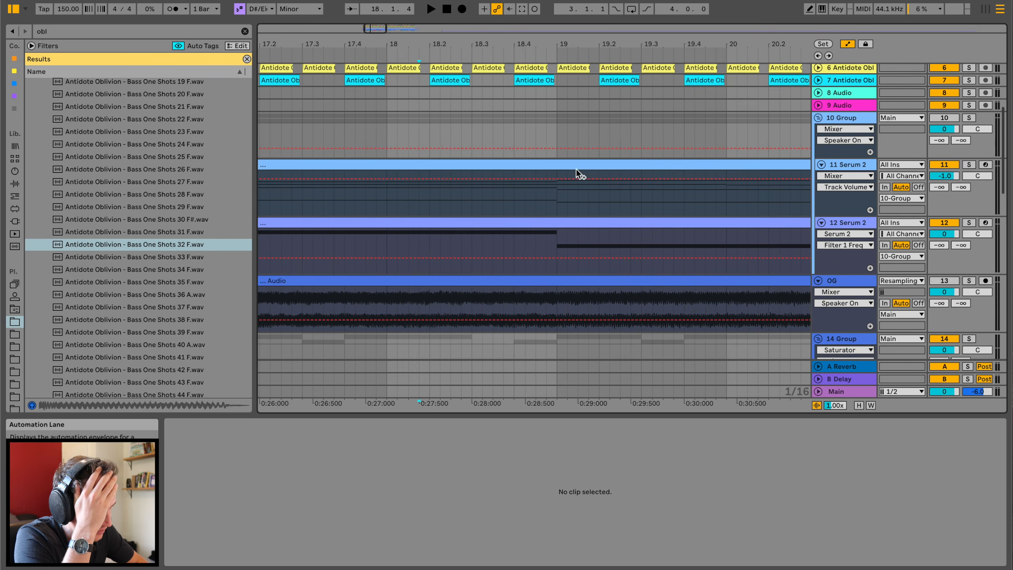
pyautogui.click(581, 186)
pyautogui.scroll(-2, 587, 490)
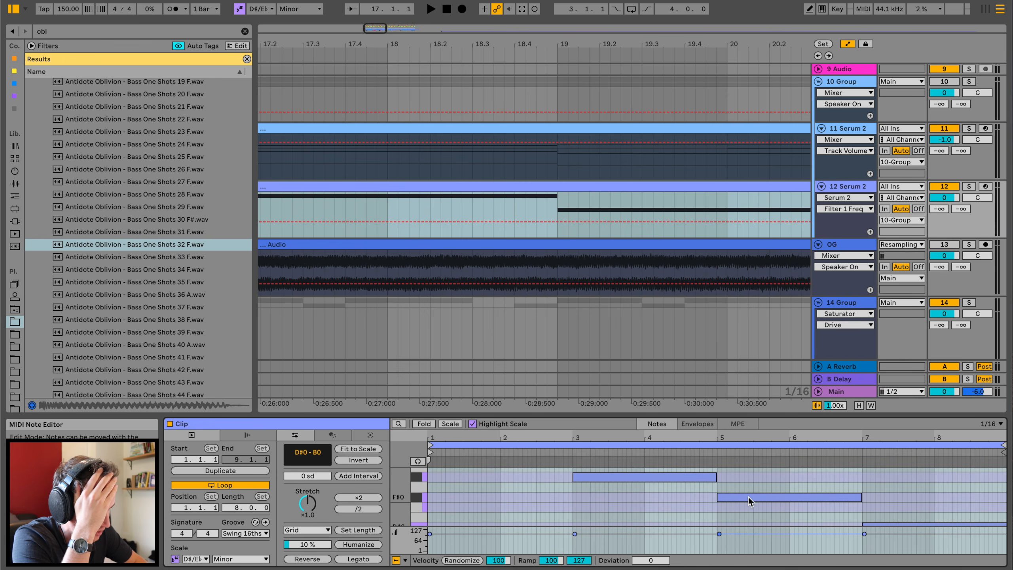
pyautogui.scroll(-10, 492, 201)
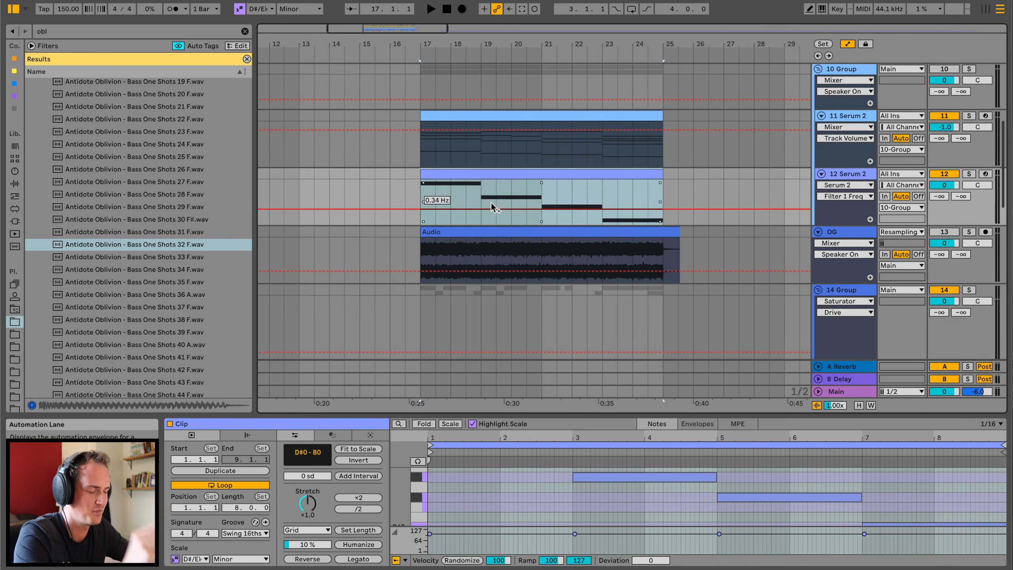
# Move the Bass One Shots 03 F clip from 19.3 to 17.3, transpose it +6 semitones and extend it to 17.4
pyautogui.moveTo(459, 43); pyautogui.dragTo(458, 72)
pyautogui.click(355, 197)
pyautogui.press('space')
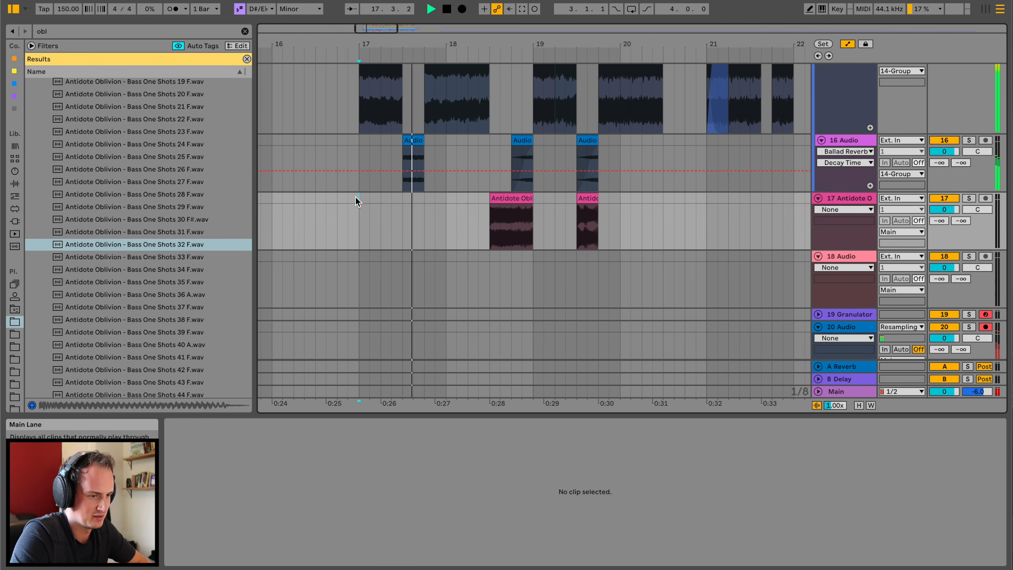
pyautogui.click(588, 197)
pyautogui.moveTo(588, 196); pyautogui.dragTo(413, 199)
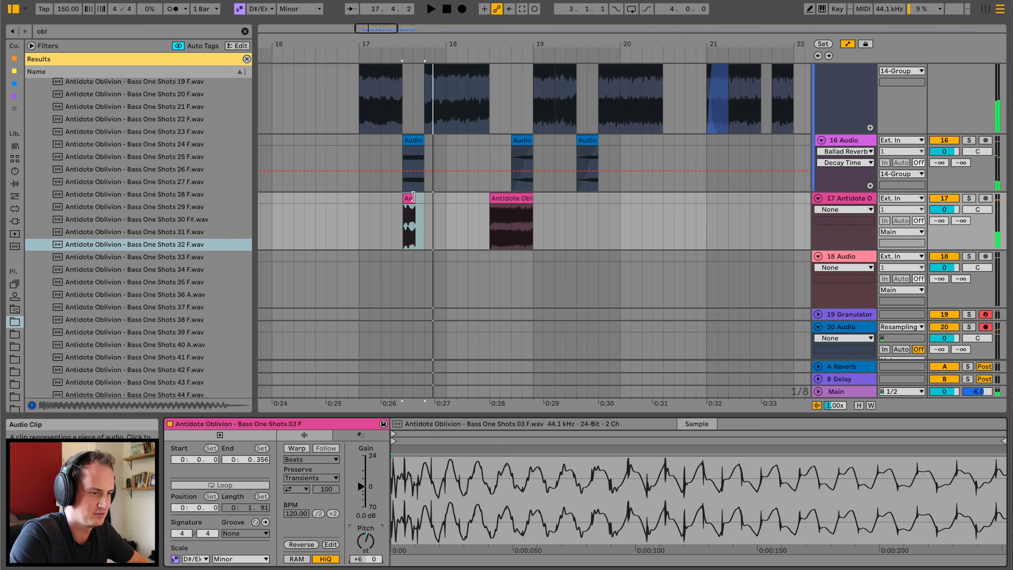
pyautogui.moveTo(413, 197)
pyautogui.mouseDown()
pyautogui.moveTo(441, 198)
pyautogui.moveTo(425, 200)
pyautogui.mouseUp()
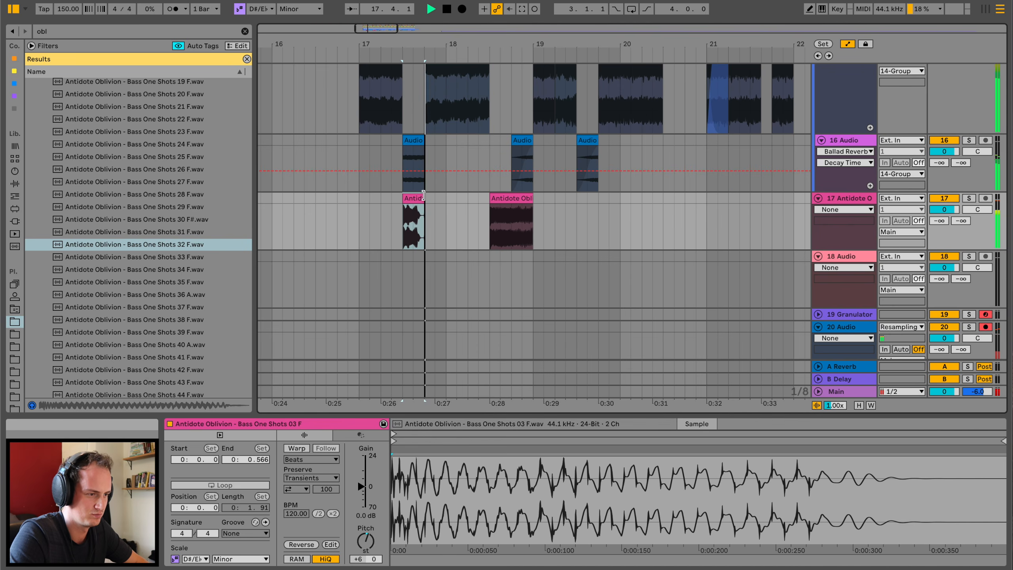
pyautogui.press('space')
# Warp the Bass One Shots 03 F clip and stretch its audio with a warp marker at 1.2 to fill the clip
pyautogui.moveTo(412, 43); pyautogui.dragTo(412, 72)
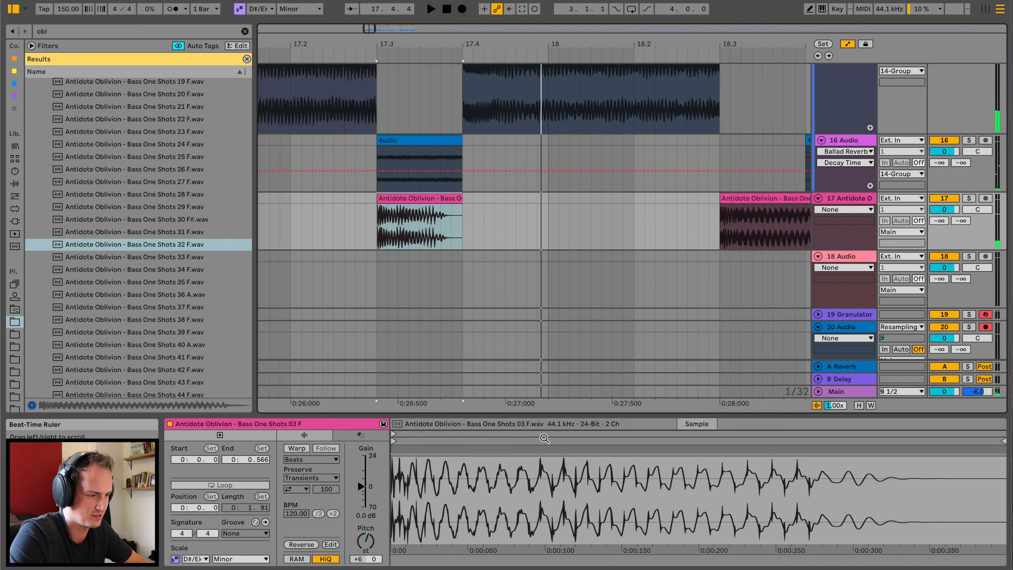
pyautogui.click(303, 448)
pyautogui.press('space')
pyautogui.press('space')
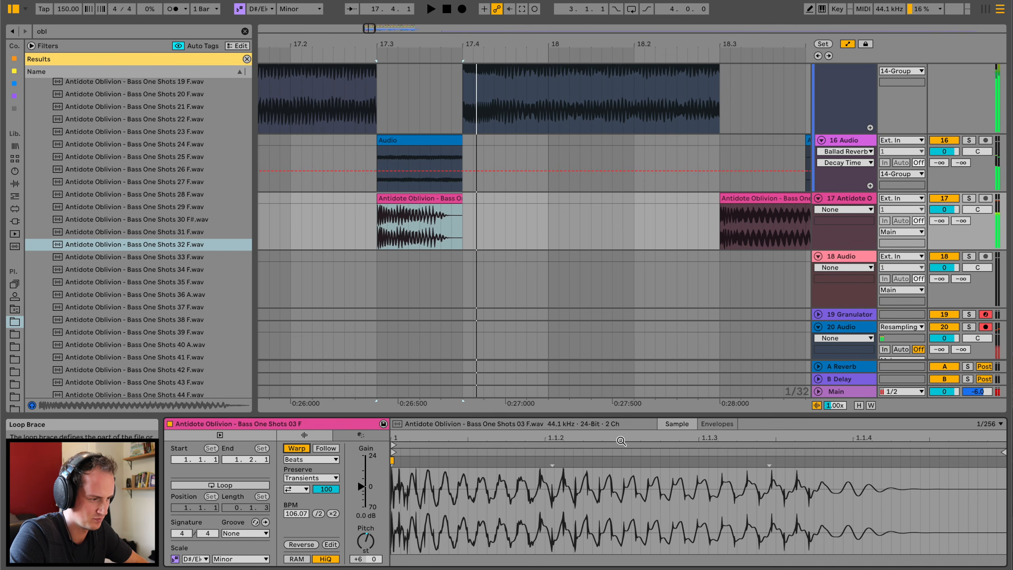
pyautogui.moveTo(525, 440); pyautogui.dragTo(526, 419)
pyautogui.doubleClick(634, 464)
pyautogui.moveTo(635, 464)
pyautogui.mouseDown()
pyautogui.moveTo(868, 467)
pyautogui.moveTo(690, 463)
pyautogui.moveTo(708, 444)
pyautogui.mouseUp()
pyautogui.press('space')
pyautogui.press('space')
pyautogui.press('space')
pyautogui.press('space')
# Set the warp mode of the Bass One Shots 03 F clip to Tones and play from bar 17
pyautogui.click(299, 460)
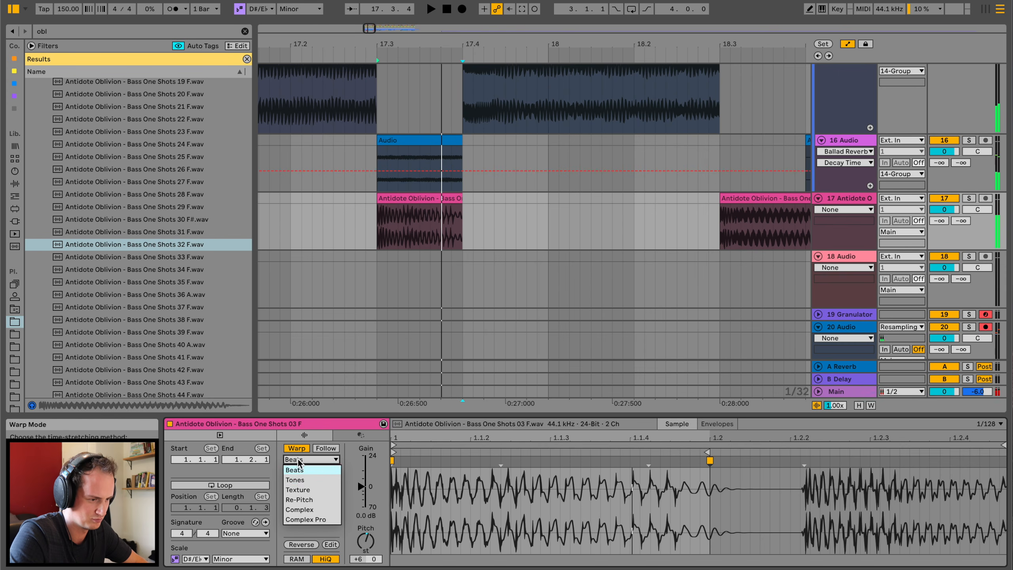
pyautogui.click(299, 477)
pyautogui.press('space')
pyautogui.hscroll(-3, 383, 210)
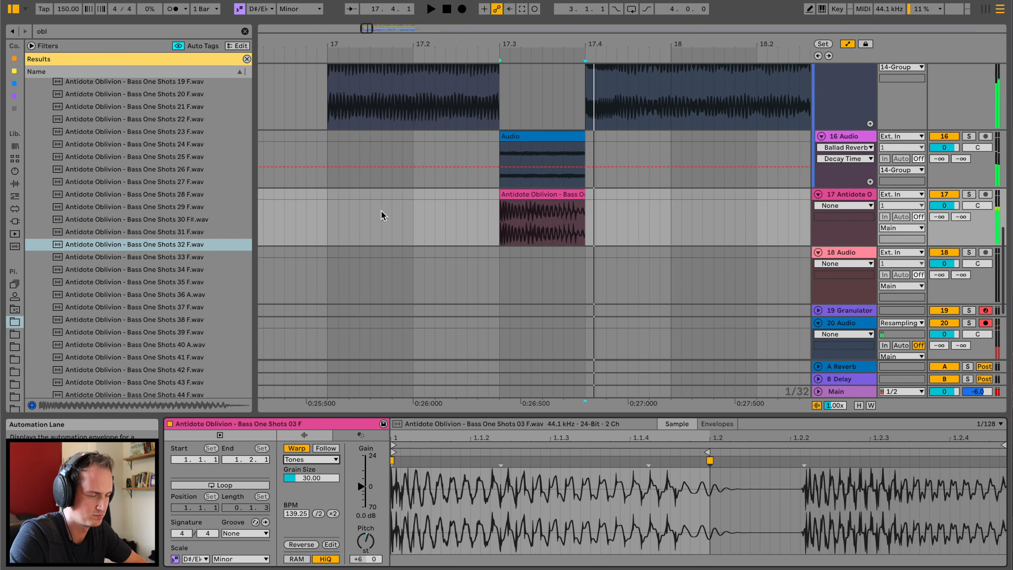
pyautogui.click(329, 192)
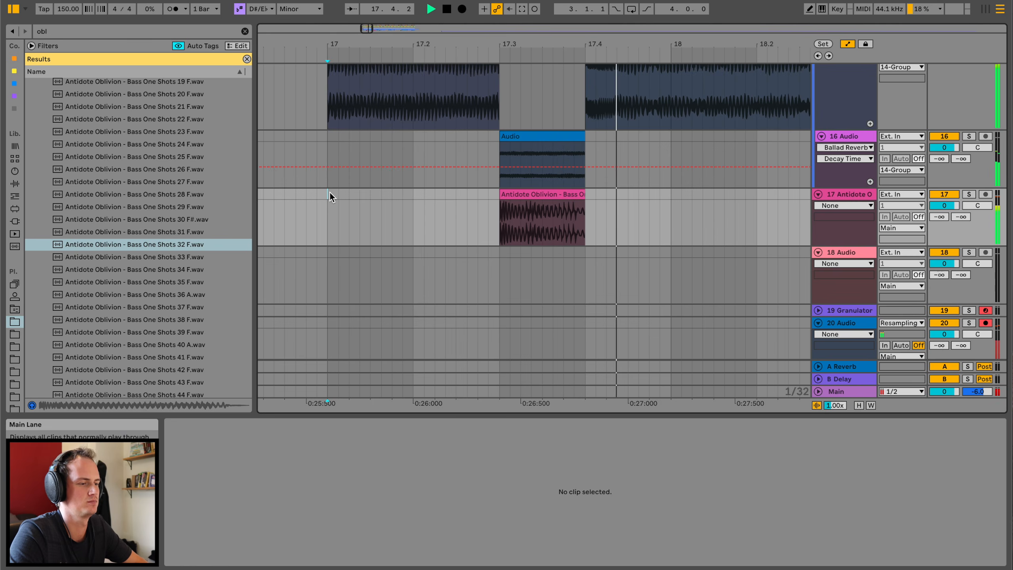
# Transpose the Bass One Shots 32 F clip at 18.3 to +6 semitones, warp it in Tones mode and lengthen it towards bar 19
pyautogui.hscroll(3, 401, 100)
pyautogui.moveTo(562, 42); pyautogui.dragTo(562, 20)
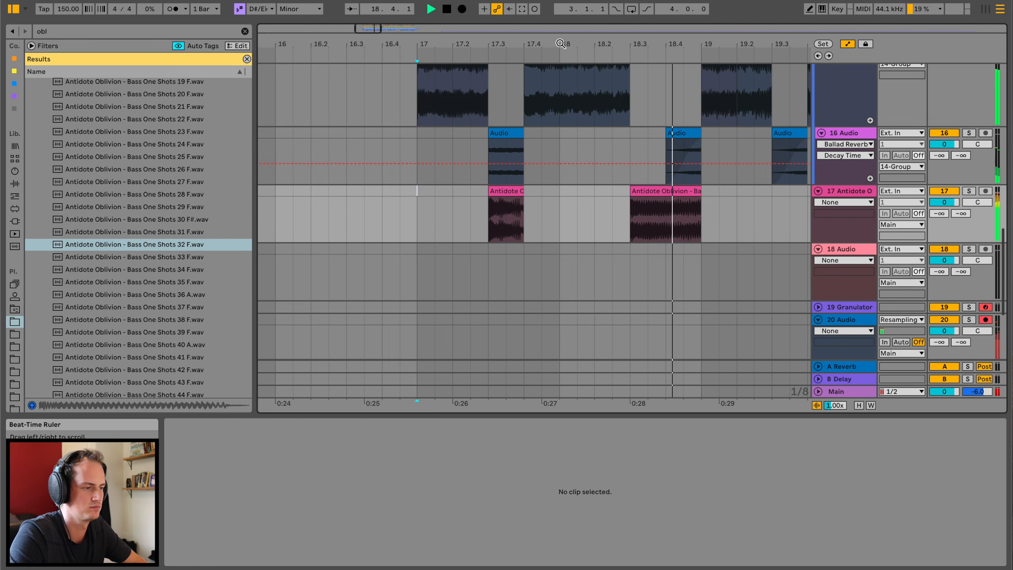
pyautogui.doubleClick(661, 192)
pyautogui.press('space')
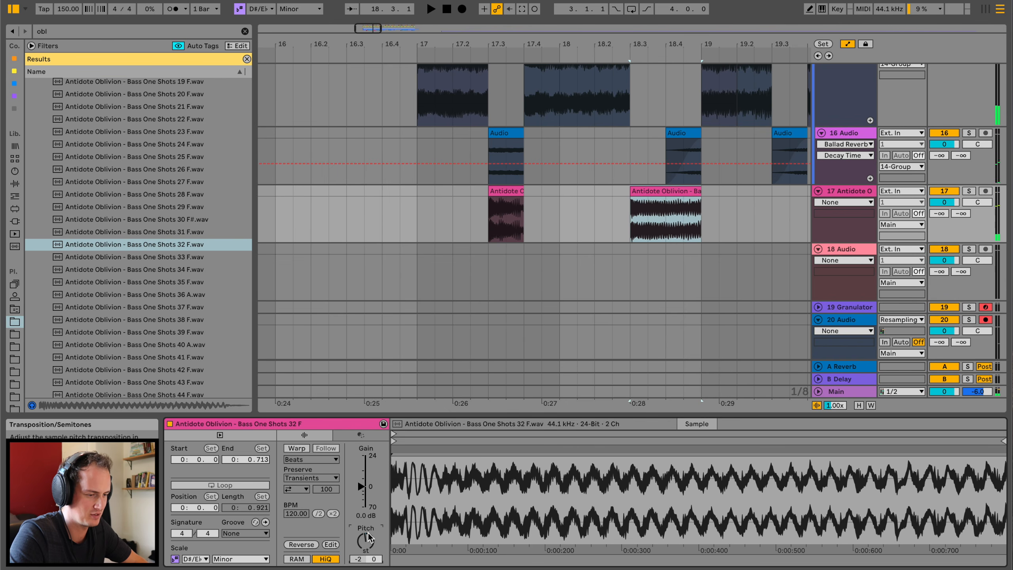
pyautogui.scroll(8, 368, 532)
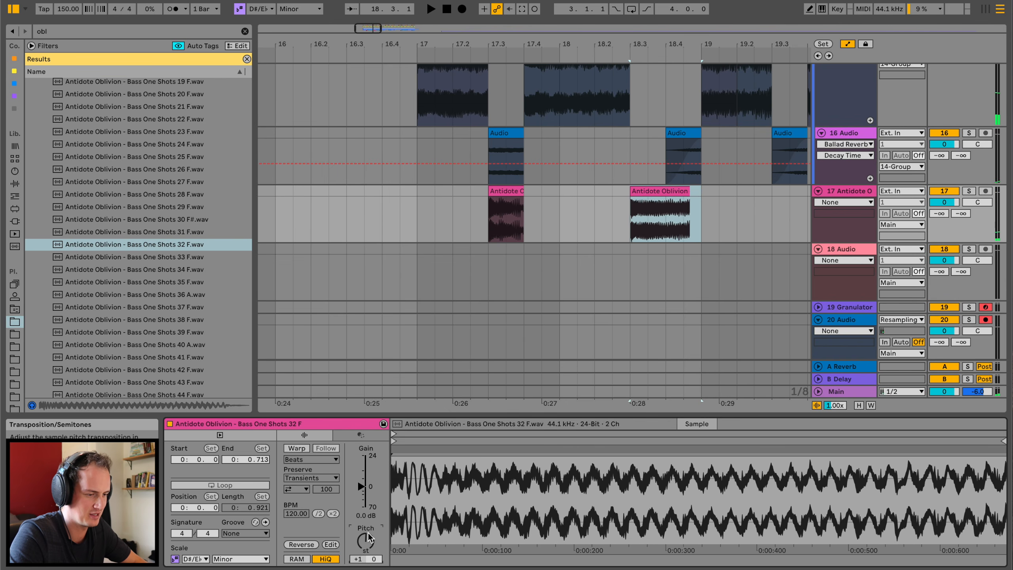
pyautogui.click(297, 448)
pyautogui.click(310, 462)
pyautogui.click(310, 480)
pyautogui.press('space')
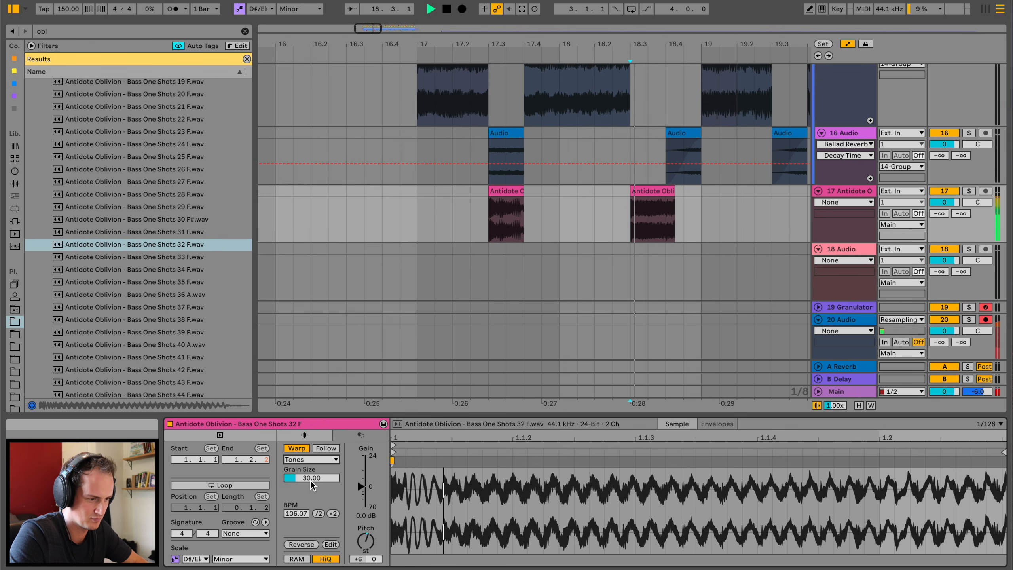
pyautogui.moveTo(669, 192); pyautogui.dragTo(703, 187)
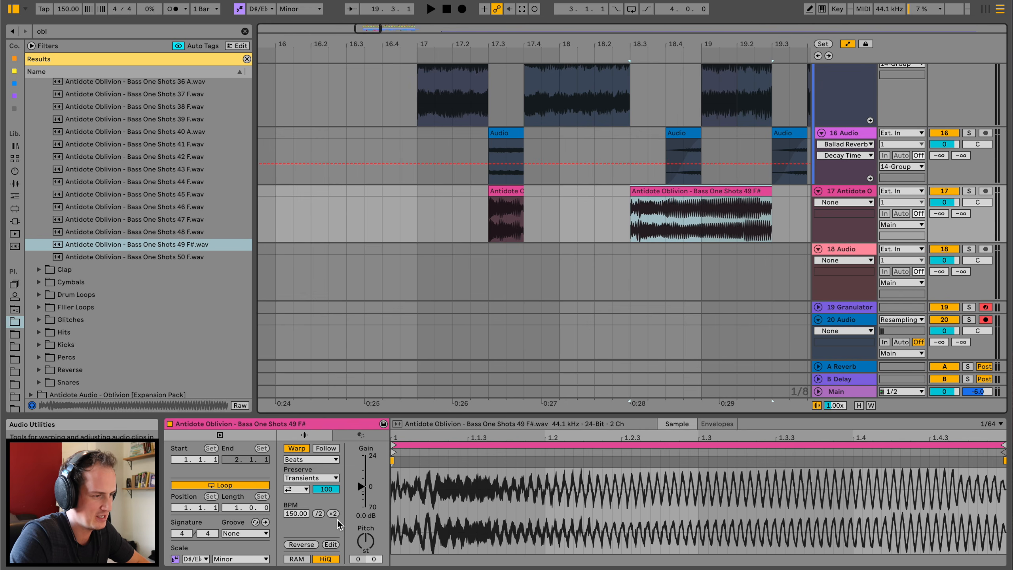
# Transpose the Bass One Shots 49 F# clip at 18.3 to +5 semitones and shorten it to end at bar 19
pyautogui.moveTo(369, 533); pyautogui.dragTo(369, 532)
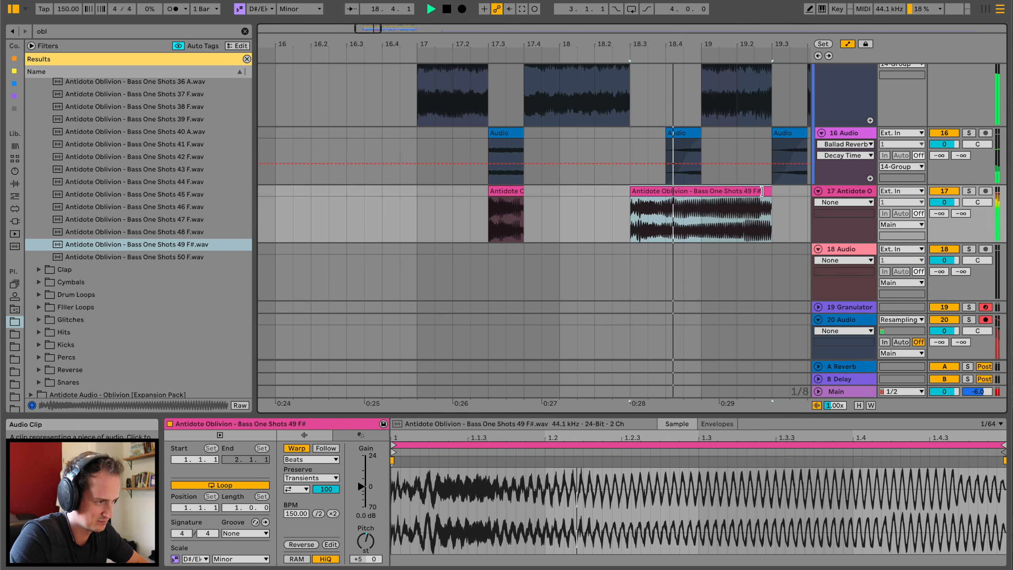
pyautogui.moveTo(771, 191); pyautogui.dragTo(696, 192)
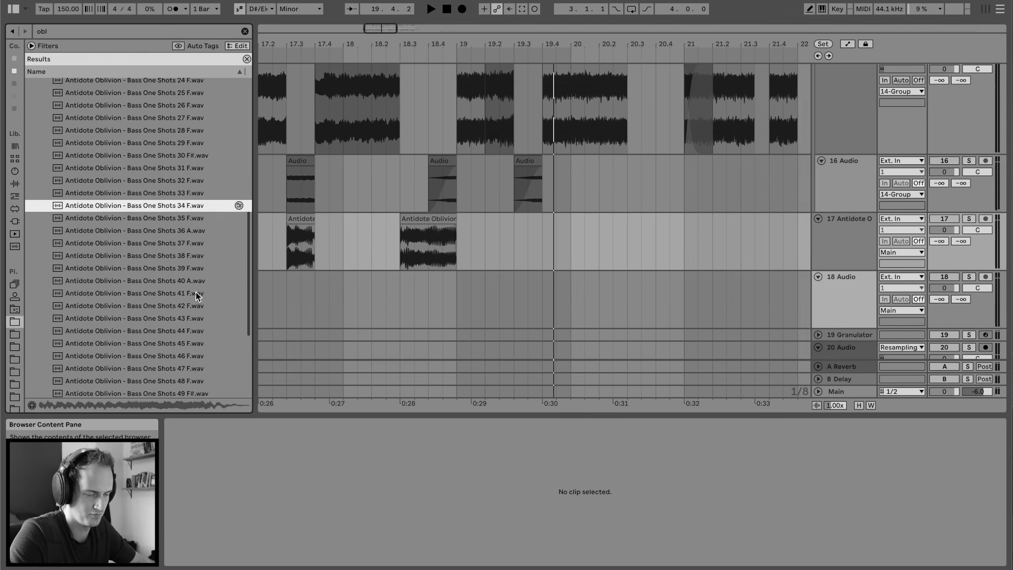
# Add further Bass One Shots clips on track 17 between 20.3 and bar 23, and play the arrangement from bar 17
pyautogui.moveTo(196, 292); pyautogui.dragTo(628, 237)
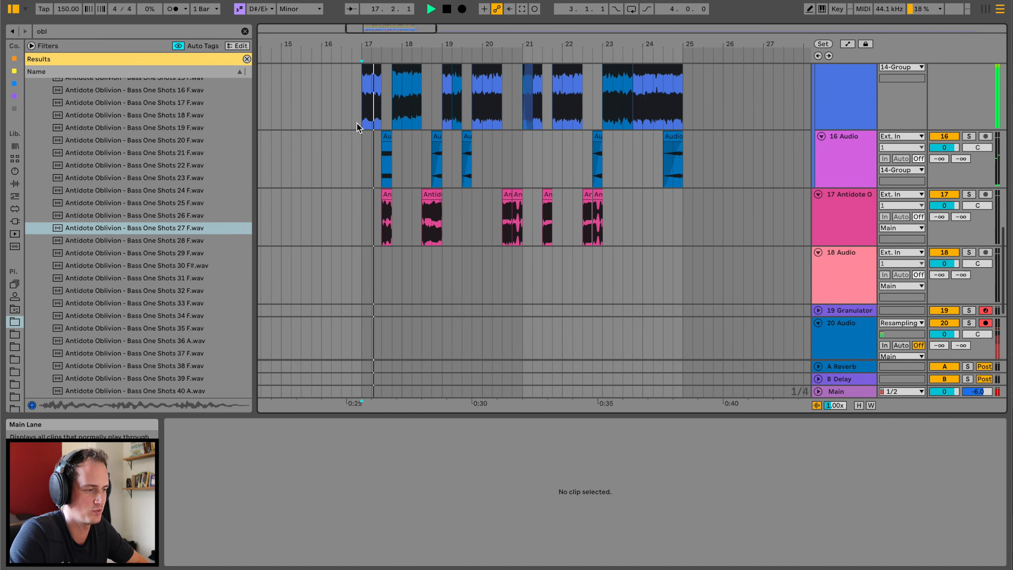
pyautogui.click(861, 225)
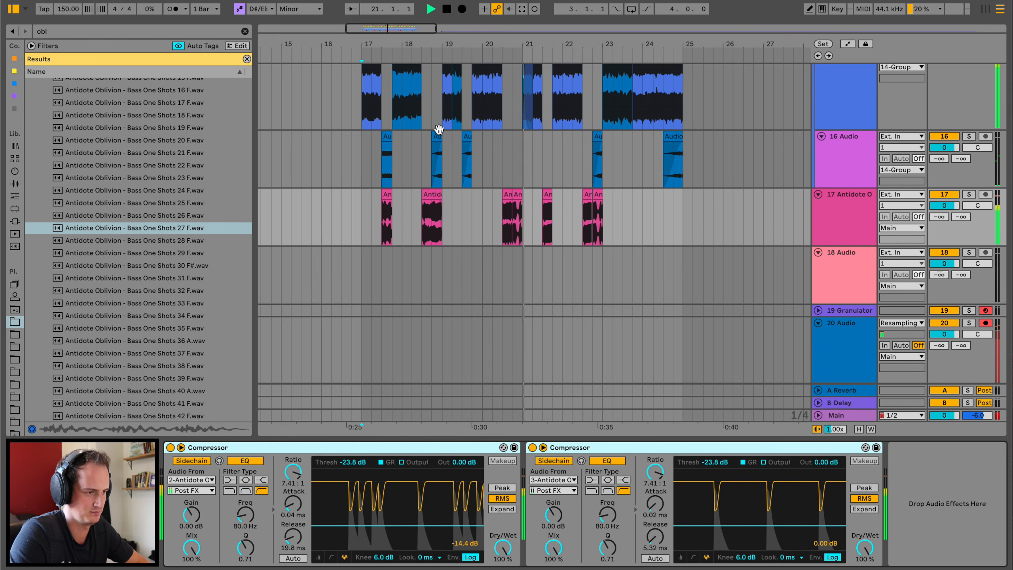
pyautogui.moveTo(441, 48); pyautogui.dragTo(442, 78)
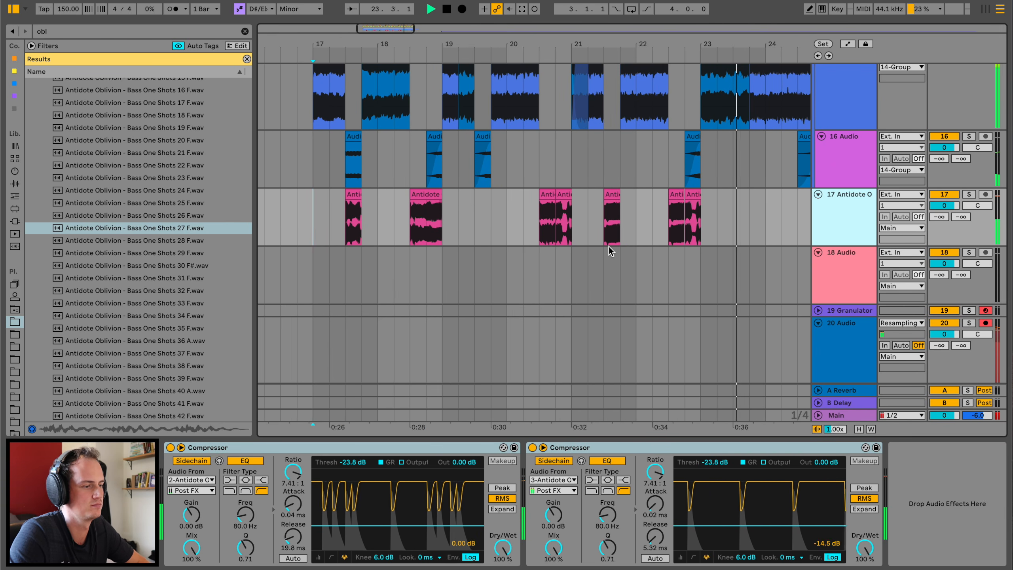
# Search the browser for "glitc" and open the Glitch Sound Fx folder of Antidote Audio - Advent 2018 Mega Pack
pyautogui.scroll(5, 610, 251)
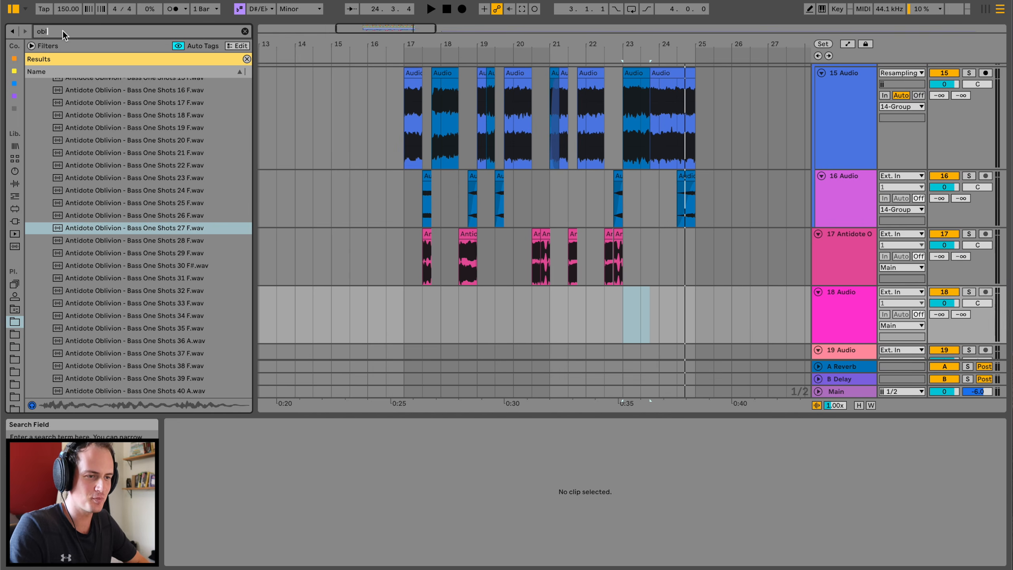
pyautogui.write('g')
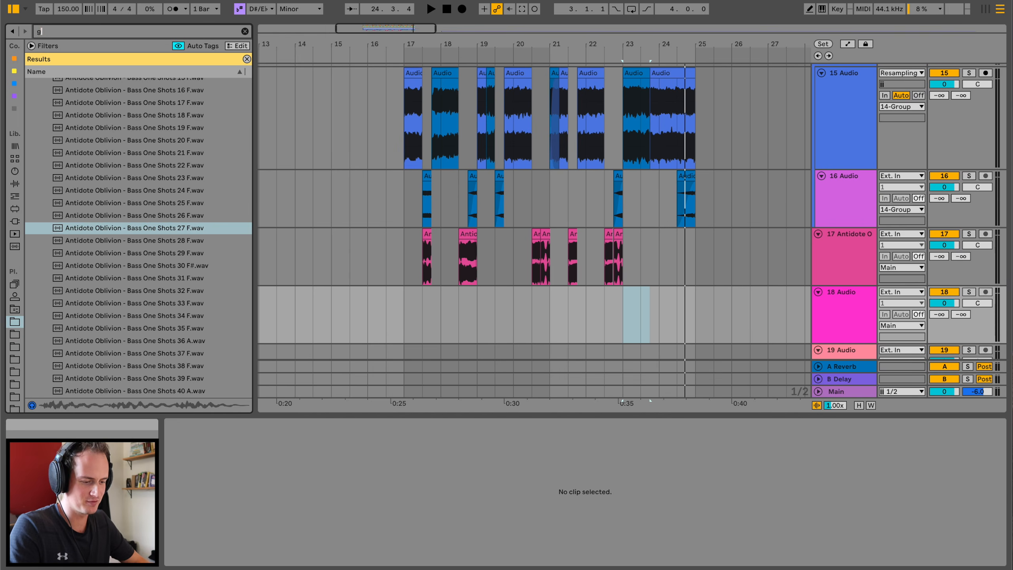
pyautogui.write('litc')
pyautogui.press('Down')
pyautogui.press('Right')
pyautogui.press('Down')
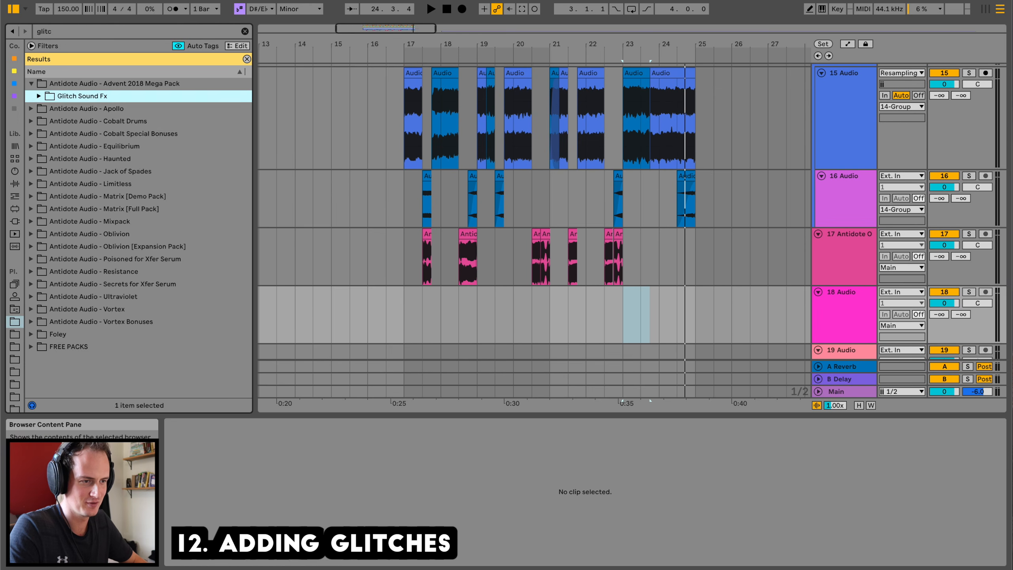
pyautogui.press('Right')
# Audition the Antidote Advent Glitches samples and place Glitches 19 on 18 Audio from bar 18 to bar 19
pyautogui.press('Down')
pyautogui.press('Down')
pyautogui.click(112, 238)
pyautogui.scroll(-2, 112, 237)
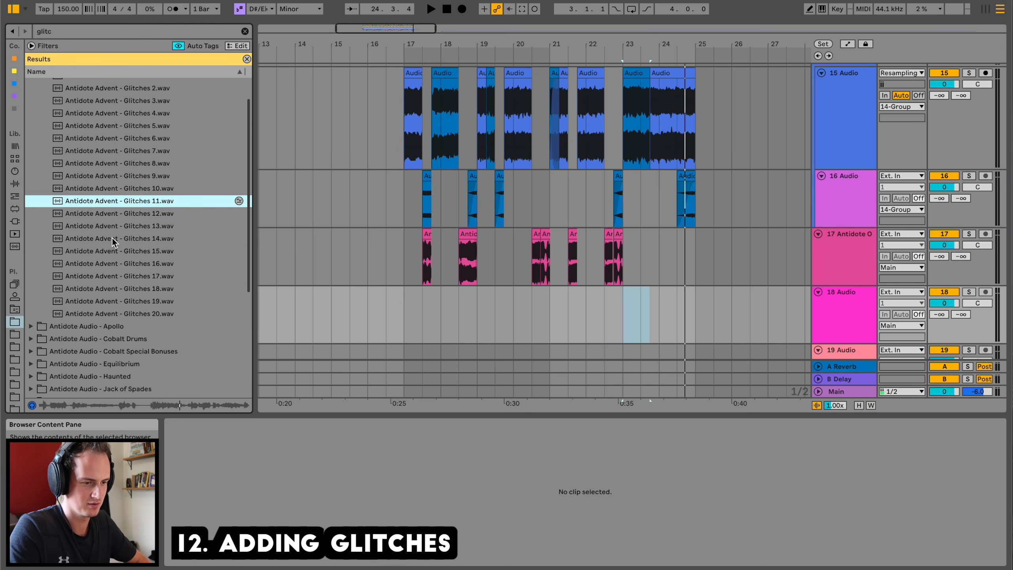
pyautogui.click(112, 237)
pyautogui.scroll(-2, 112, 238)
pyautogui.click(113, 237)
pyautogui.scroll(-2, 112, 237)
pyautogui.click(126, 235)
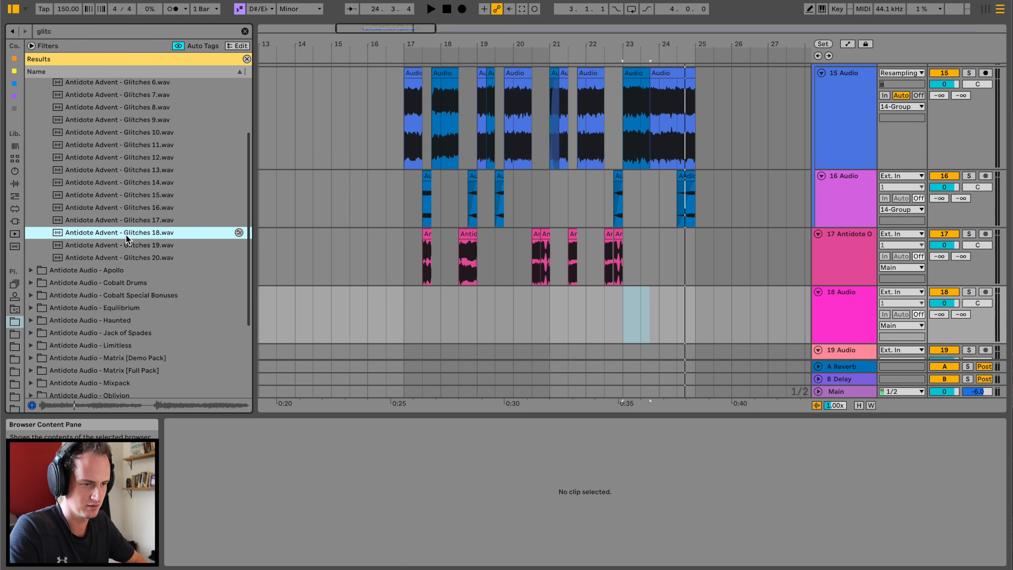
pyautogui.press('Down')
pyautogui.moveTo(141, 241); pyautogui.dragTo(453, 307)
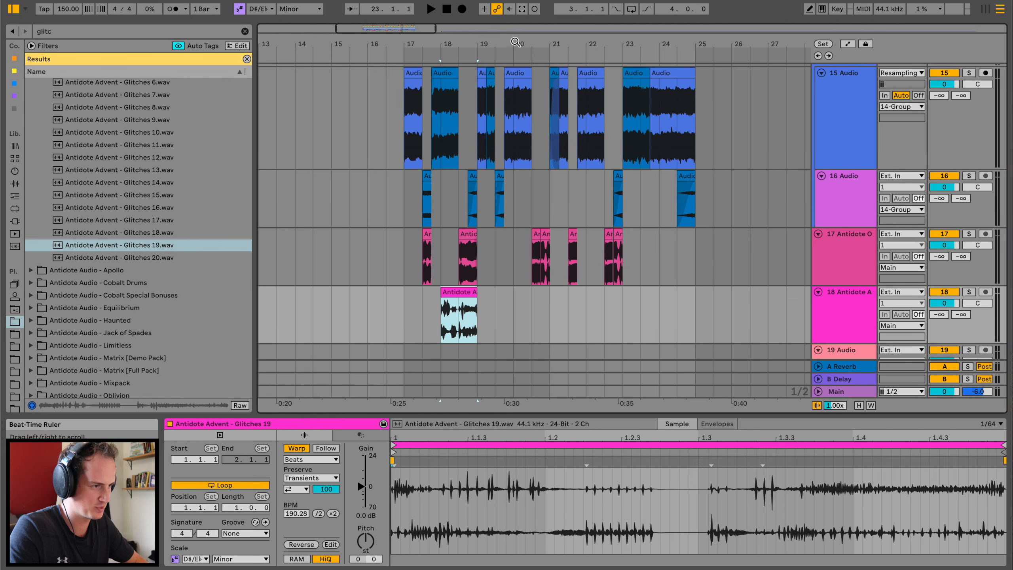
# Move the Glitches 19 clip on track 18 to 19.3, shorten it to one beat, and play it in context
pyautogui.scroll(5, 515, 41)
pyautogui.click(450, 242)
pyautogui.press('space')
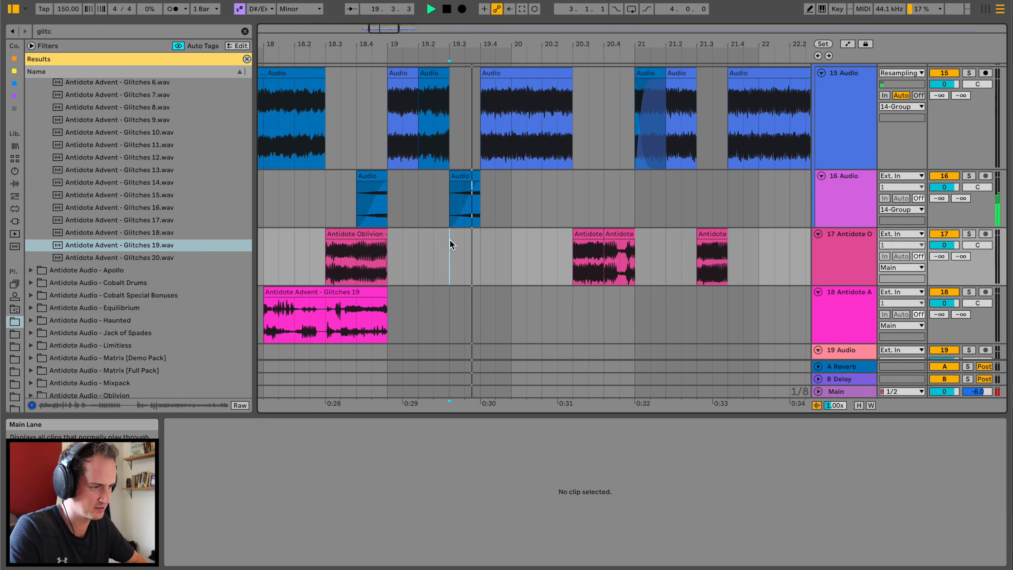
pyautogui.scroll(-3, 450, 242)
pyautogui.press('space')
pyautogui.moveTo(346, 240); pyautogui.dragTo(489, 239)
pyautogui.press('space')
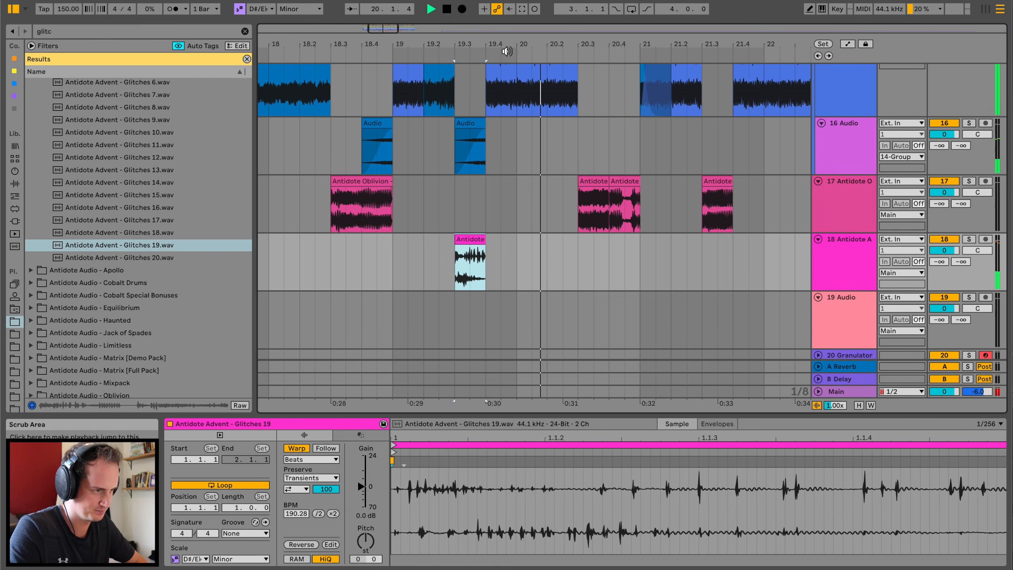
pyautogui.moveTo(507, 44); pyautogui.dragTo(507, 27)
pyautogui.press('space')
# Add Glitches 17 and further short glitch slices on track 18 between 19.2 and 22.3, and transpose the 19.3 clip +17 semitones
pyautogui.click(148, 222)
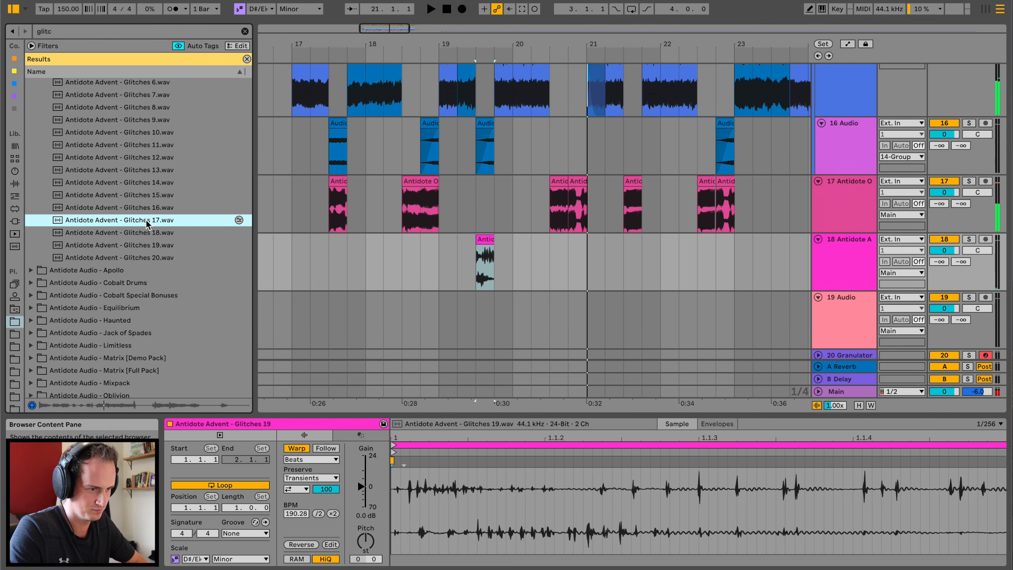
pyautogui.moveTo(147, 221)
pyautogui.mouseDown()
pyautogui.moveTo(587, 260)
pyautogui.moveTo(561, 264)
pyautogui.moveTo(578, 239)
pyautogui.moveTo(561, 239)
pyautogui.mouseUp()
pyautogui.click(531, 247)
pyautogui.press('space')
pyautogui.press('space')
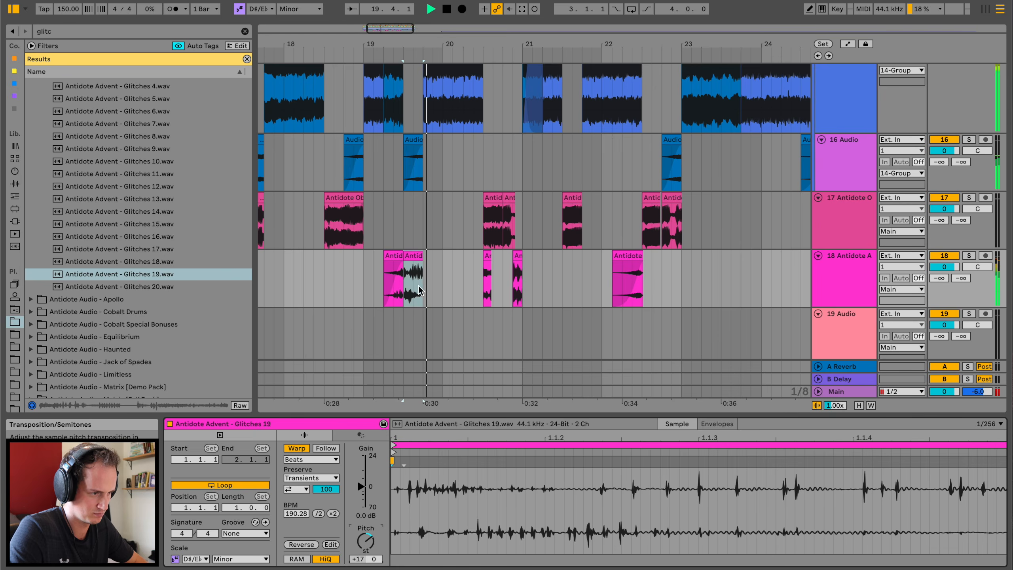
# Copy the Glitches 19 slice at 19.2 on track 18 to 21.2 and play the surrounding passage
pyautogui.click(375, 278)
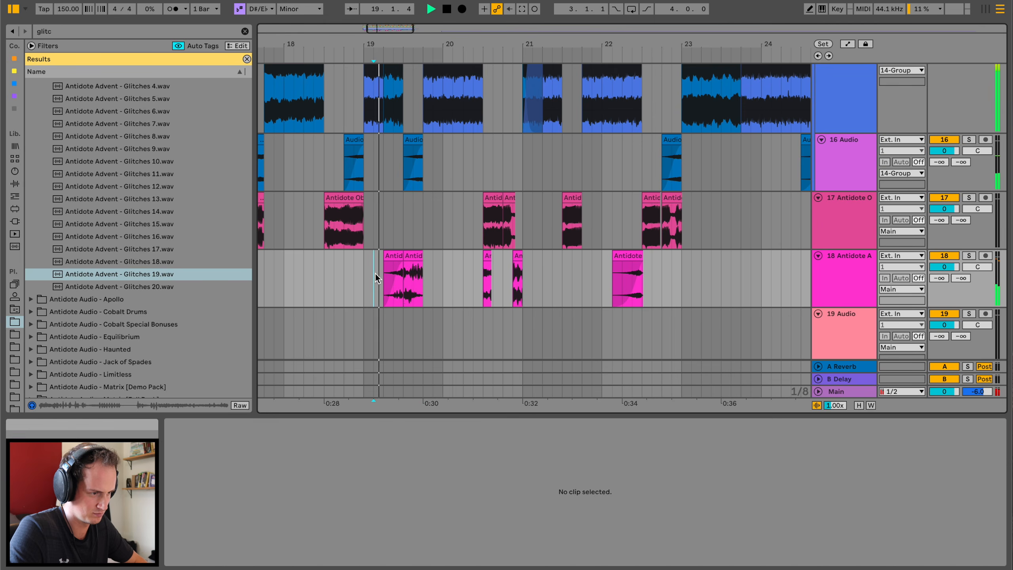
pyautogui.click(393, 254)
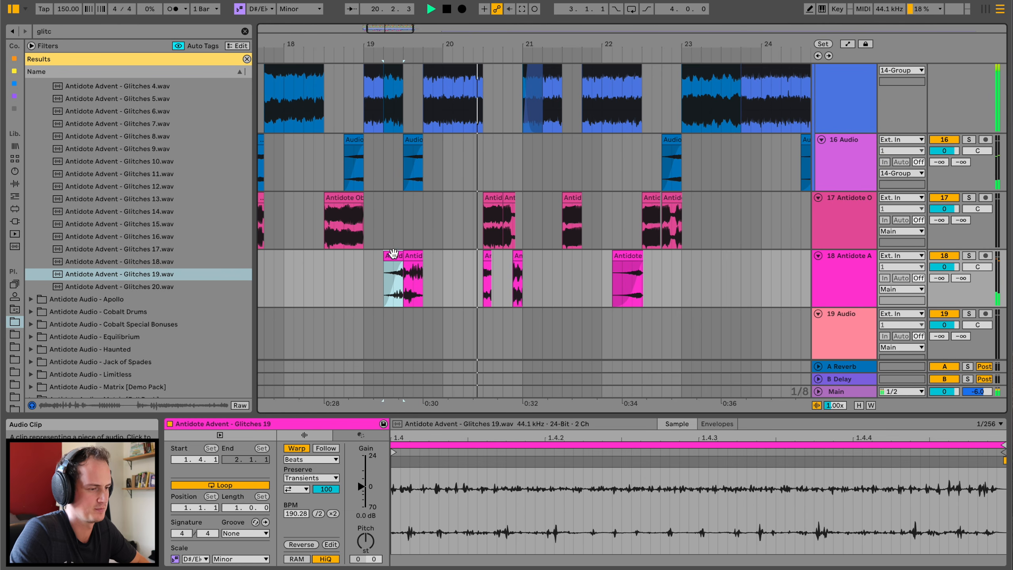
pyautogui.click(544, 263)
pyautogui.hotkey('ctrl', 'v')
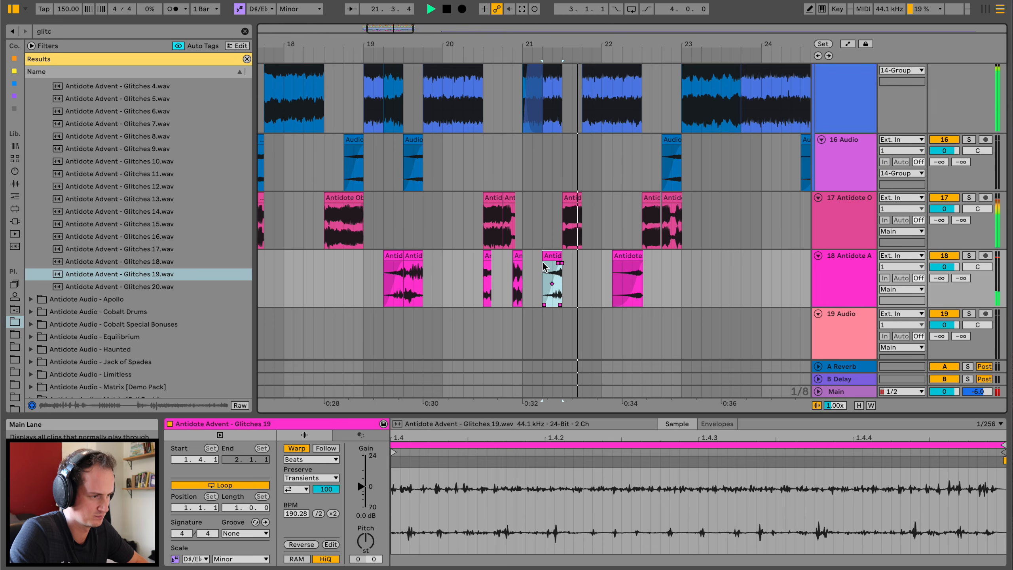
pyautogui.click(570, 210)
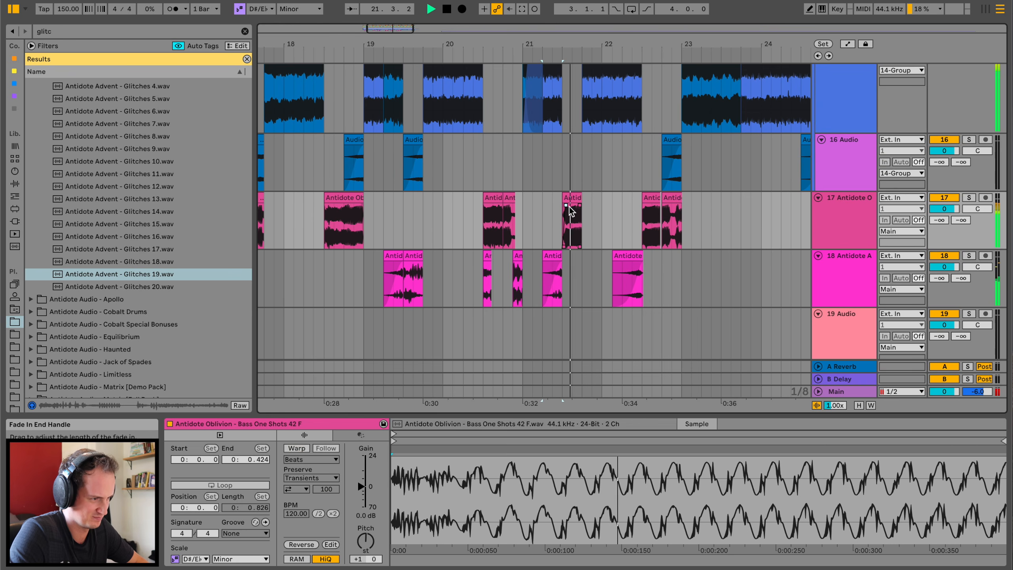
pyautogui.hscroll(5, 571, 211)
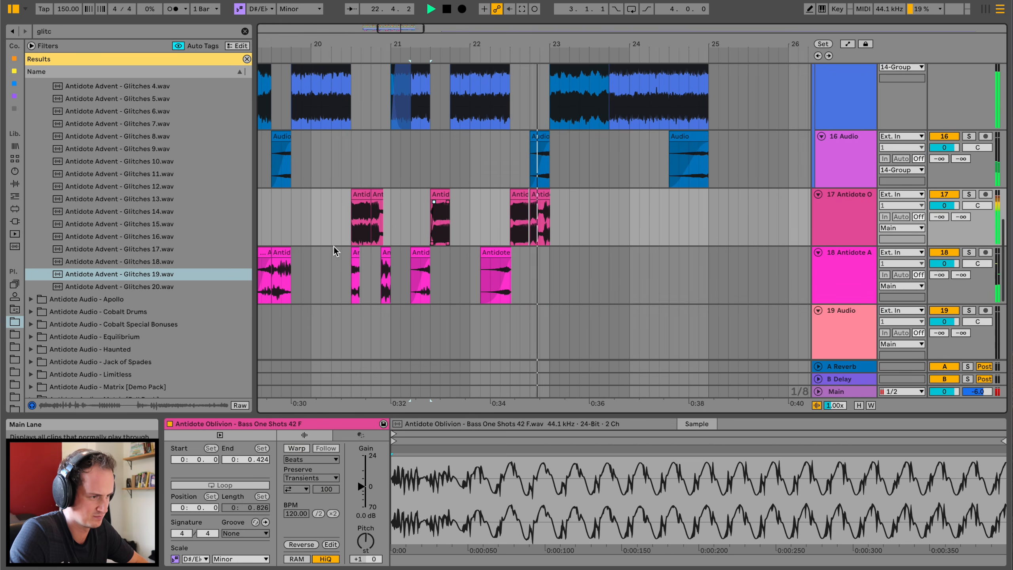
pyautogui.moveTo(492, 43); pyautogui.dragTo(493, 26)
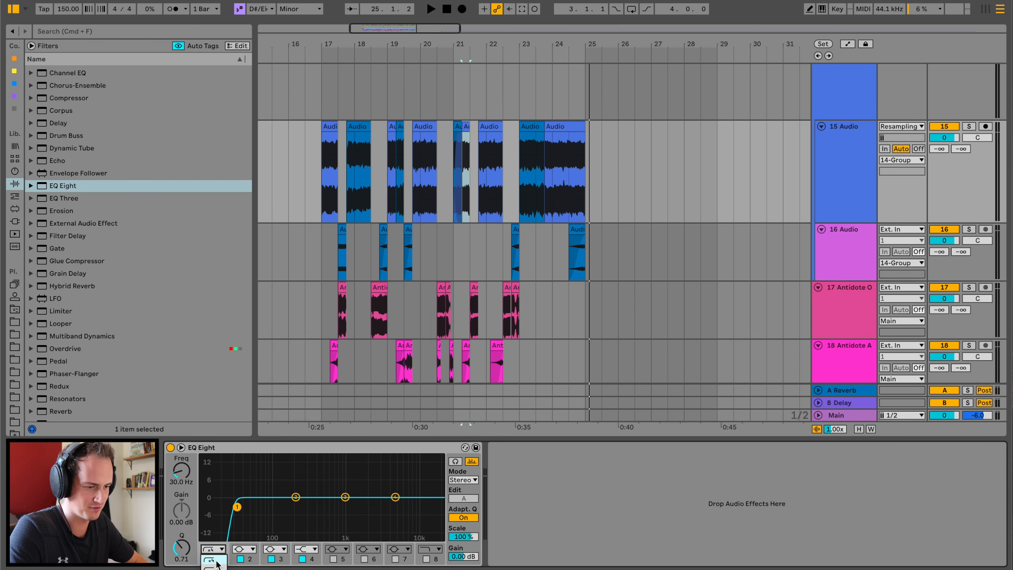
# Set band 1 of the EQ Eight on 15 Audio to a low cut at 97.9 Hz while playing
pyautogui.click(217, 563)
pyautogui.press('space')
pyautogui.moveTo(237, 507); pyautogui.dragTo(273, 506)
pyautogui.scroll(2, 622, 246)
# Insert a MIDI track below 15 Audio, load Serum 2, and copy the 12 Serum 2 clip into bars 17 to 25
pyautogui.click(838, 207)
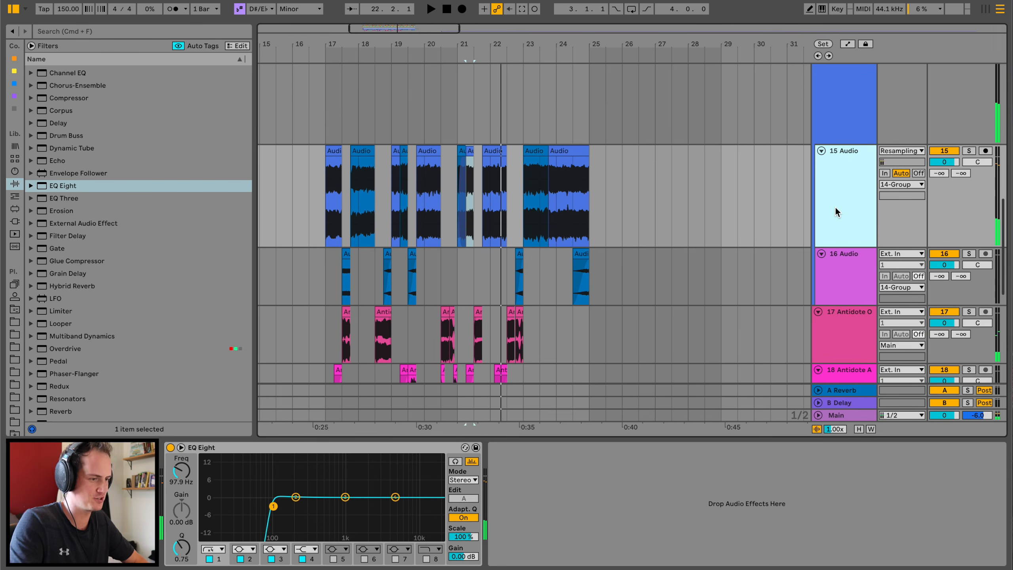
pyautogui.press('super+shift+t')
pyautogui.scroll(2, 486, 244)
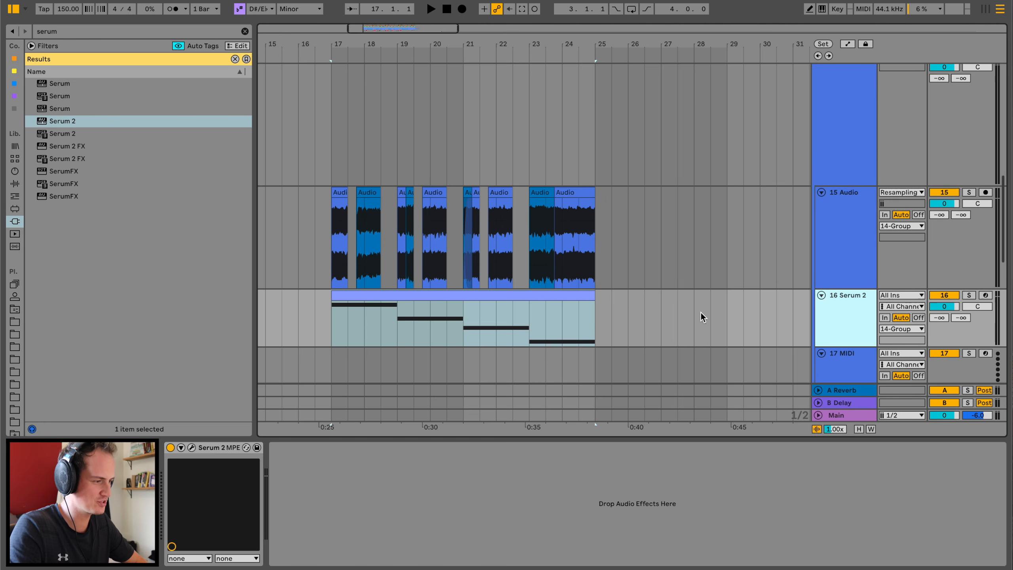
pyautogui.scroll(5, 402, 275)
pyautogui.scroll(-3, 782, 317)
pyautogui.scroll(5, 823, 125)
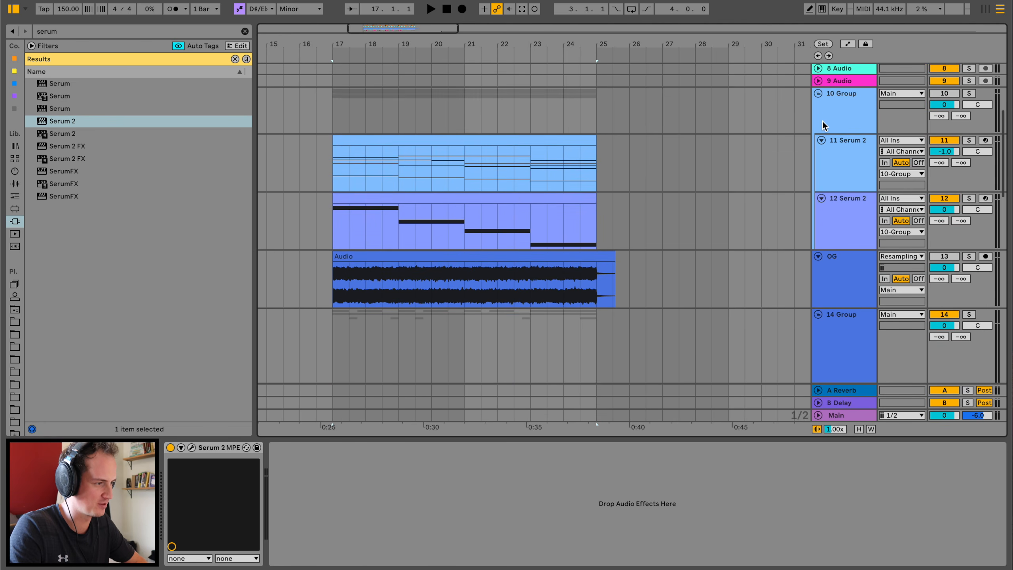
pyautogui.scroll(-10, 723, 151)
# Solo 16 Serum 2 and play its long bass notes from bar 17
pyautogui.press('space')
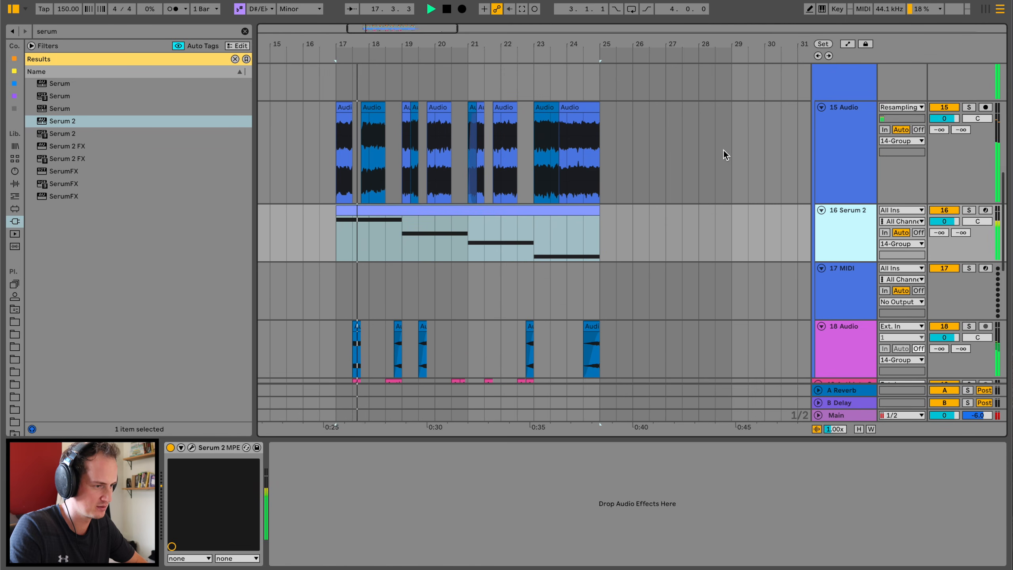
pyautogui.press('space')
pyautogui.click(968, 210)
pyautogui.press('space')
pyautogui.press('space')
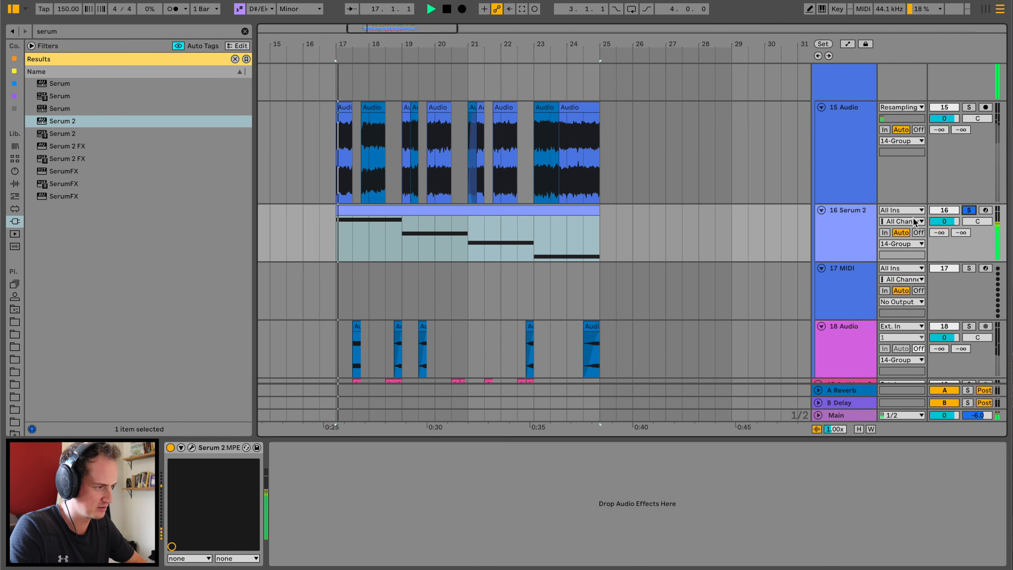
pyautogui.click(849, 226)
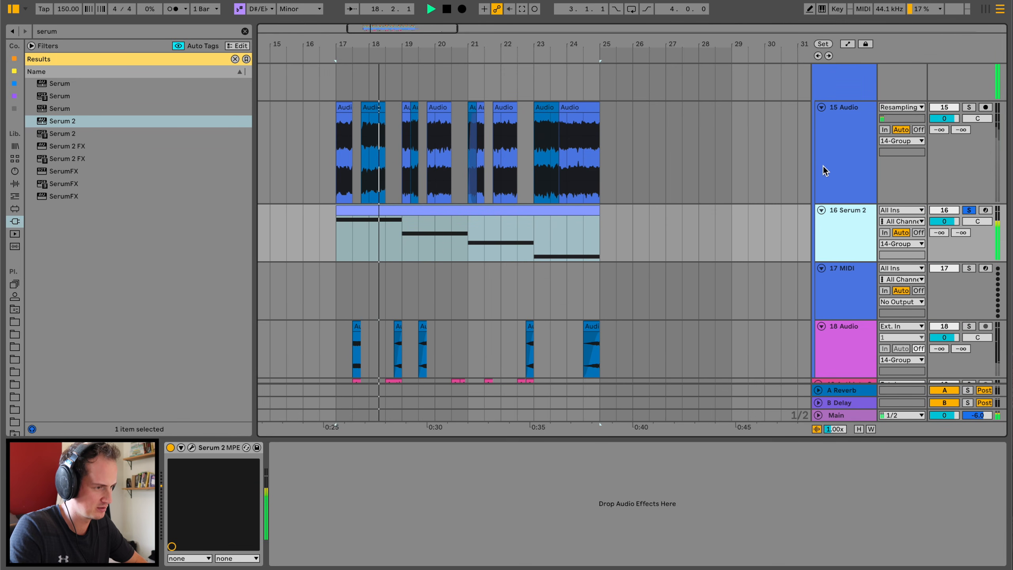
# Move the audio effect rack with the two Auto Filters from 14 Group to 15 Audio, after its EQ Eight
pyautogui.scroll(3, 823, 169)
pyautogui.click(835, 148)
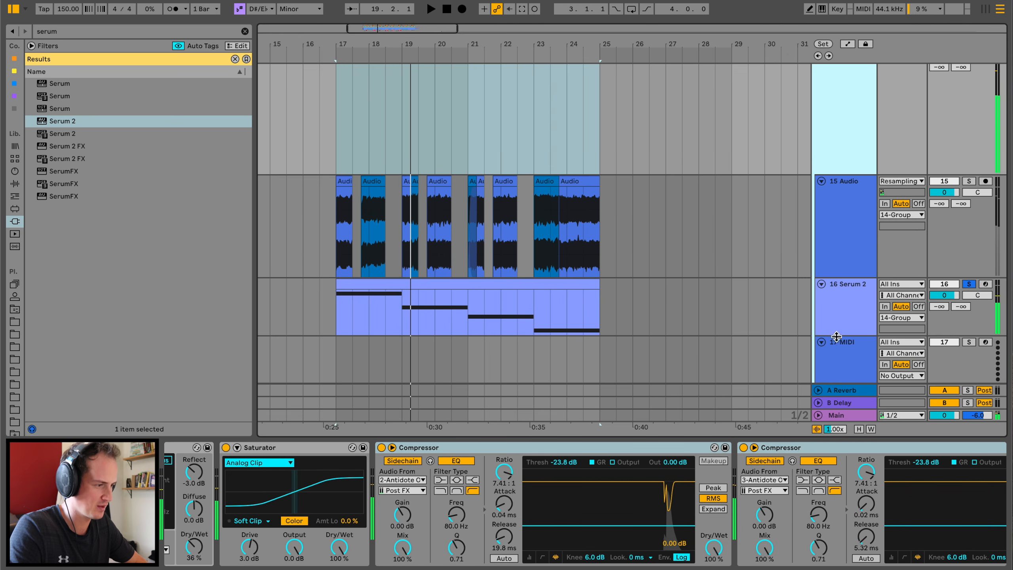
pyautogui.scroll(2, 845, 240)
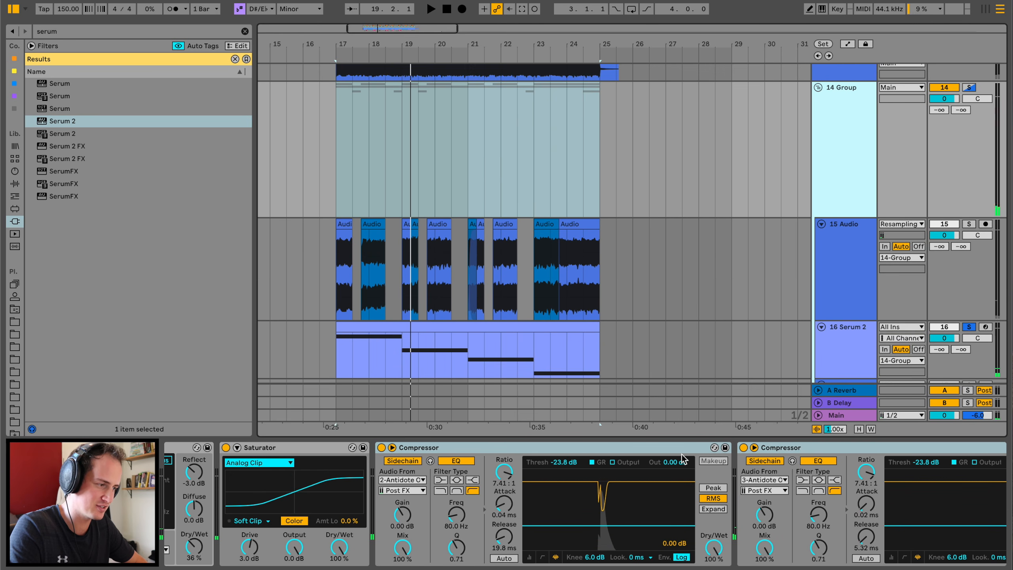
pyautogui.hscroll(-5, 682, 459)
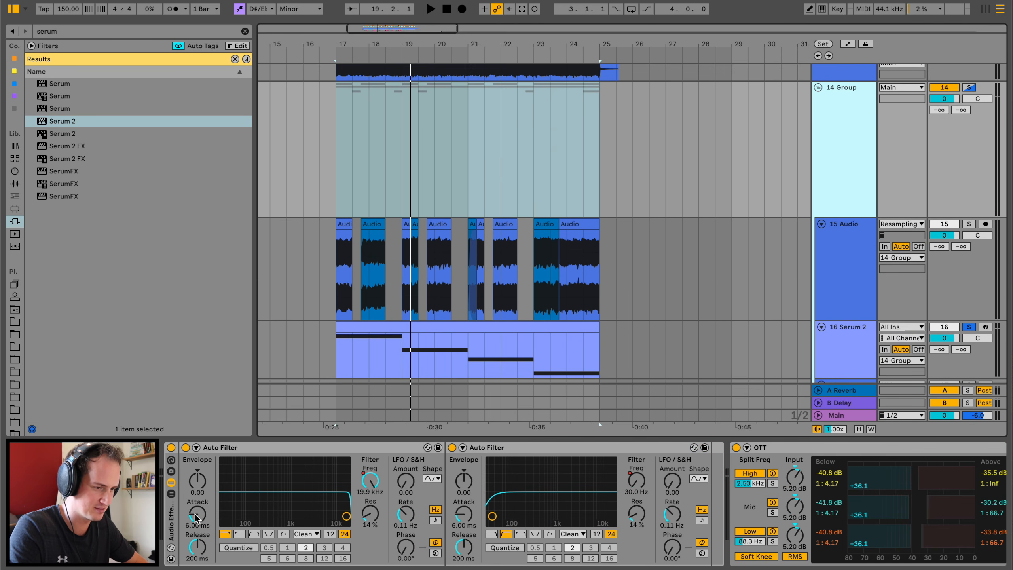
pyautogui.click(175, 520)
pyautogui.click(339, 260)
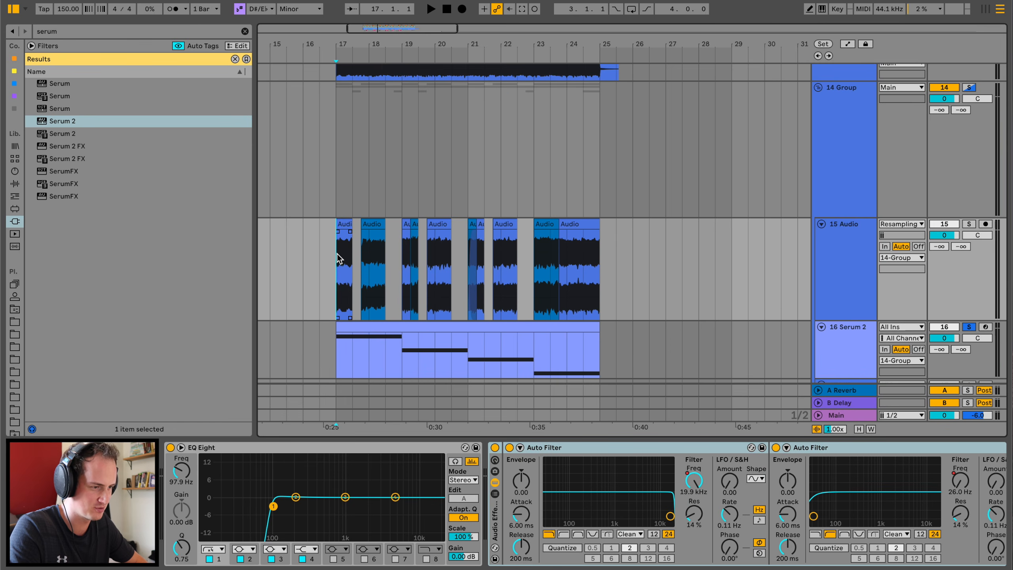
# Solo 14 Group, play it from bar 17, and select the MIDI clip on 16 Serum 2
pyautogui.press('space')
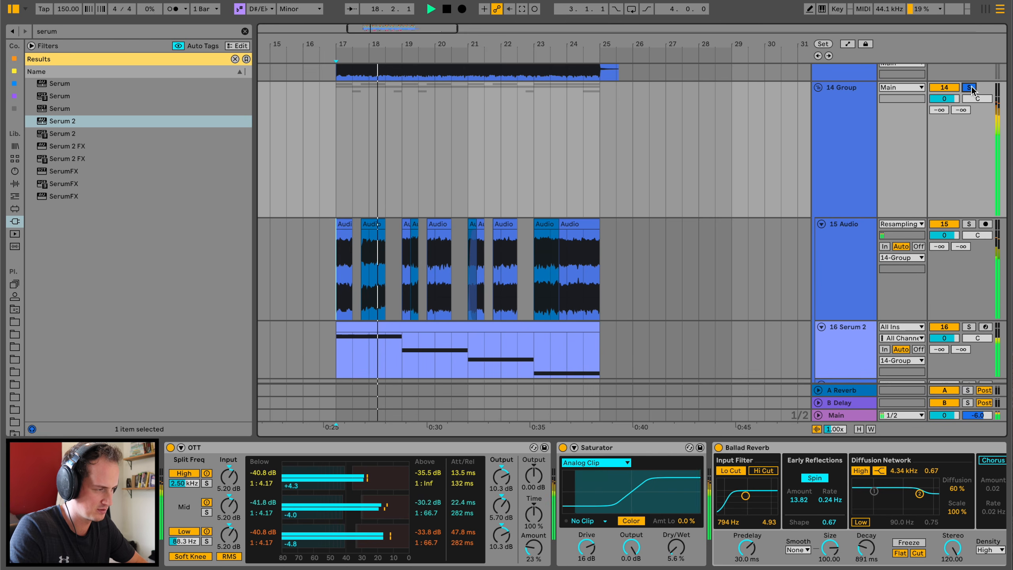
pyautogui.click(969, 88)
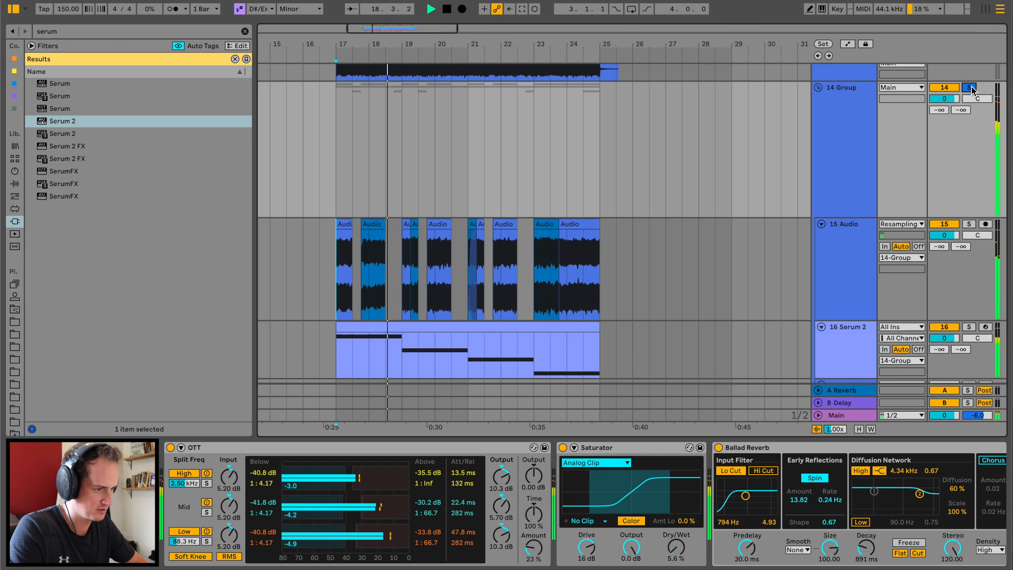
pyautogui.click(446, 324)
pyautogui.press('space')
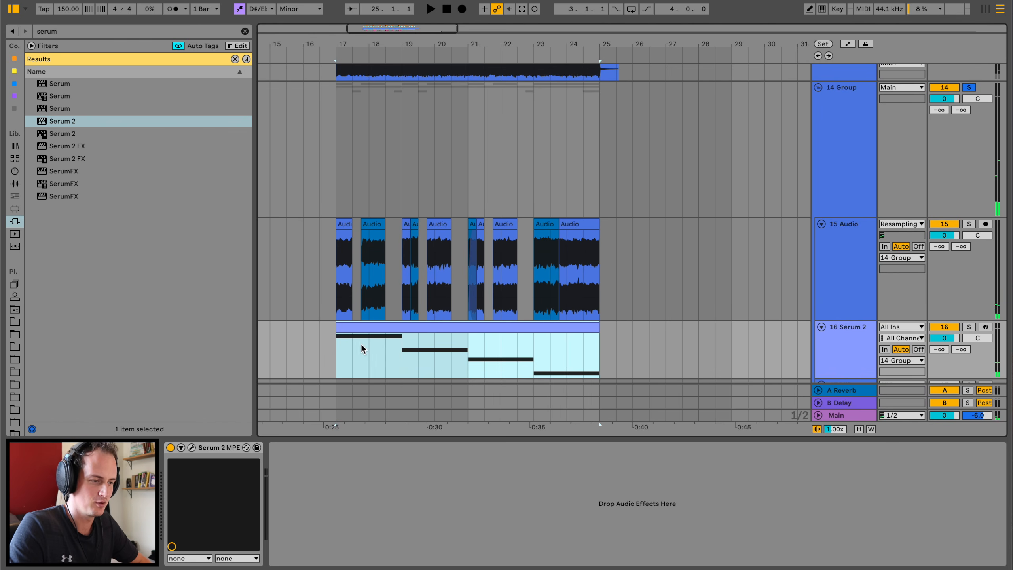
# Add a Gate after Serum 2 on track 16 and sidechain it from 15-Audio
pyautogui.click(14, 183)
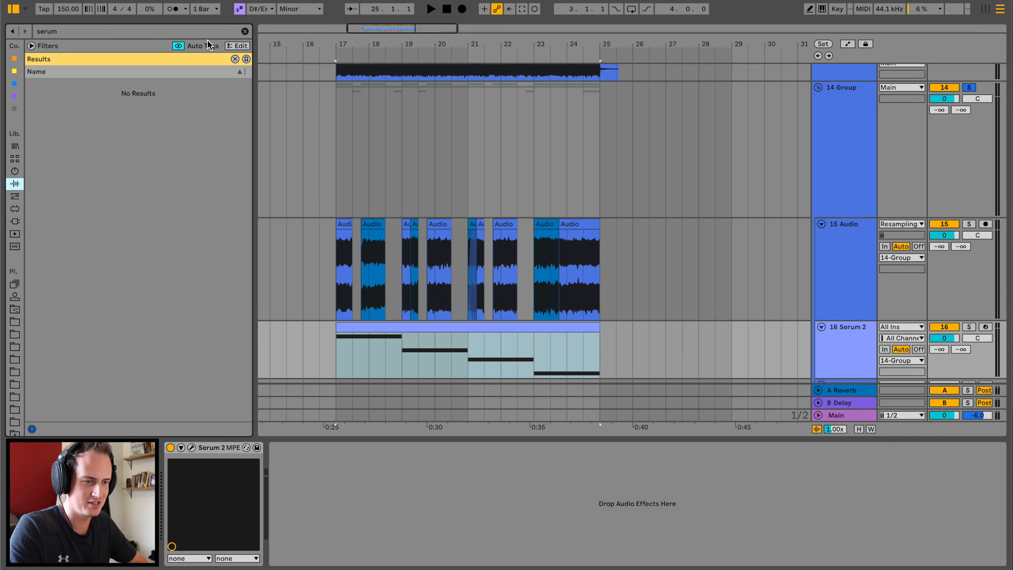
pyautogui.click(244, 32)
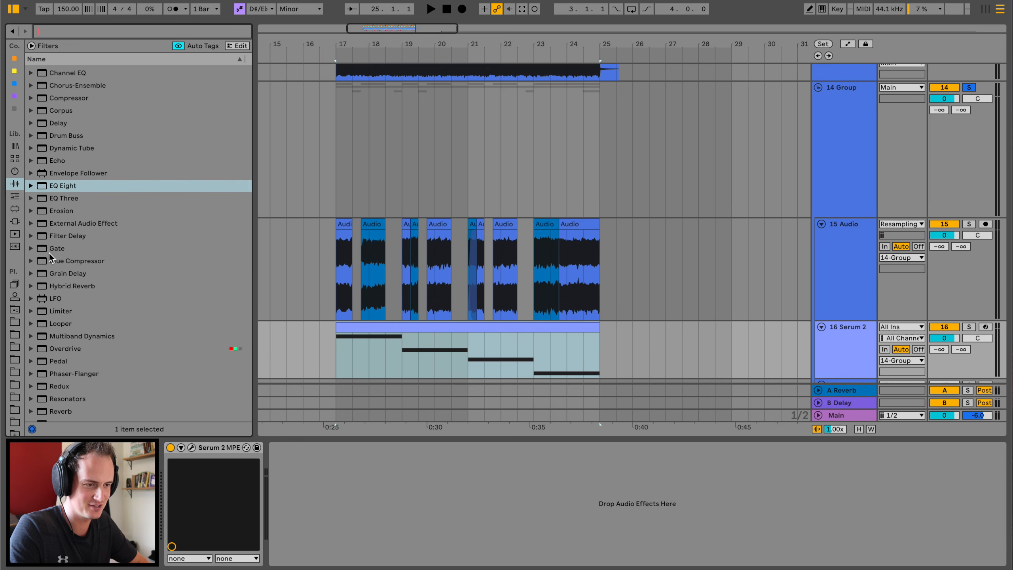
pyautogui.moveTo(49, 253); pyautogui.dragTo(290, 468)
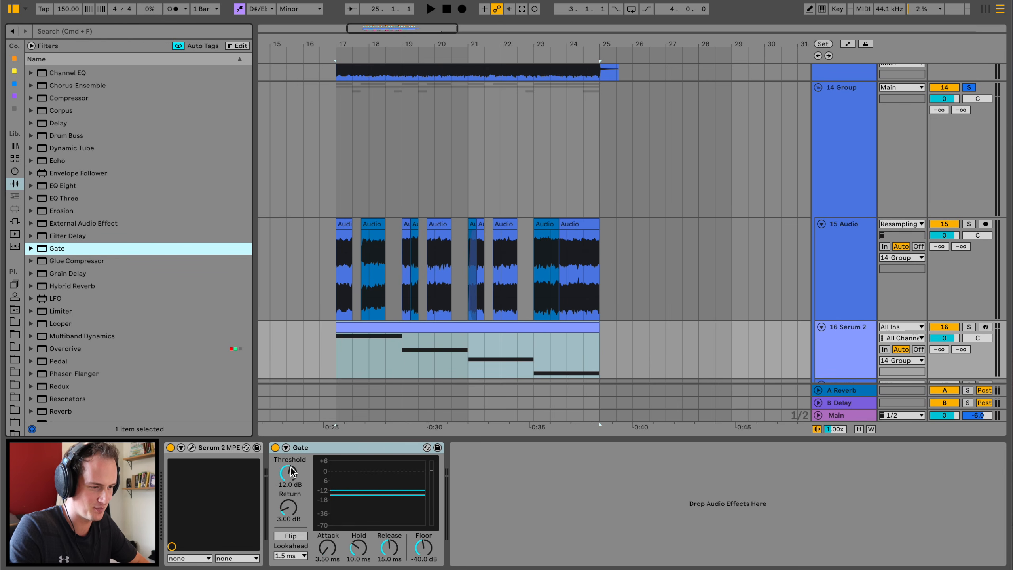
pyautogui.click(286, 447)
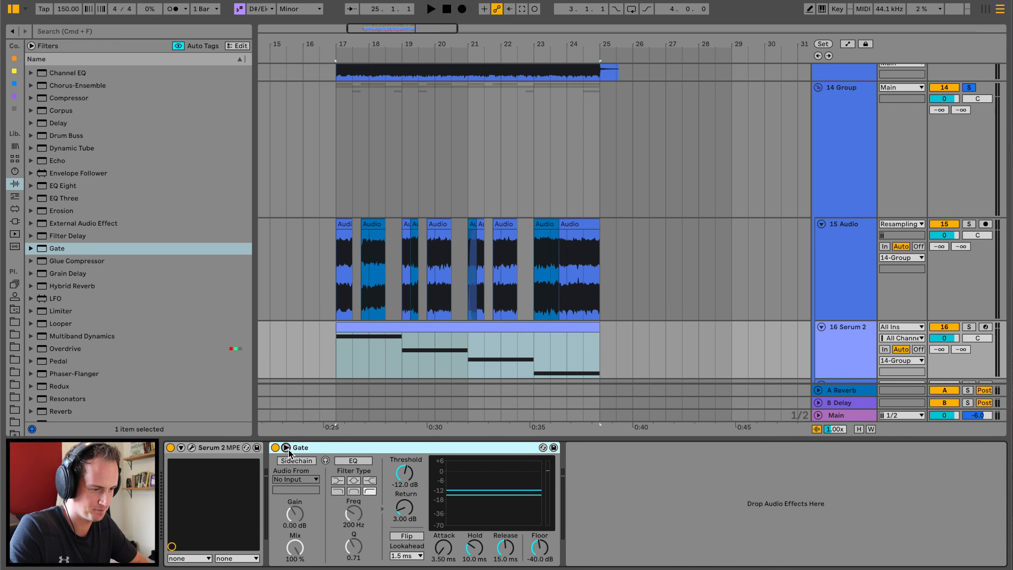
pyautogui.click(294, 481)
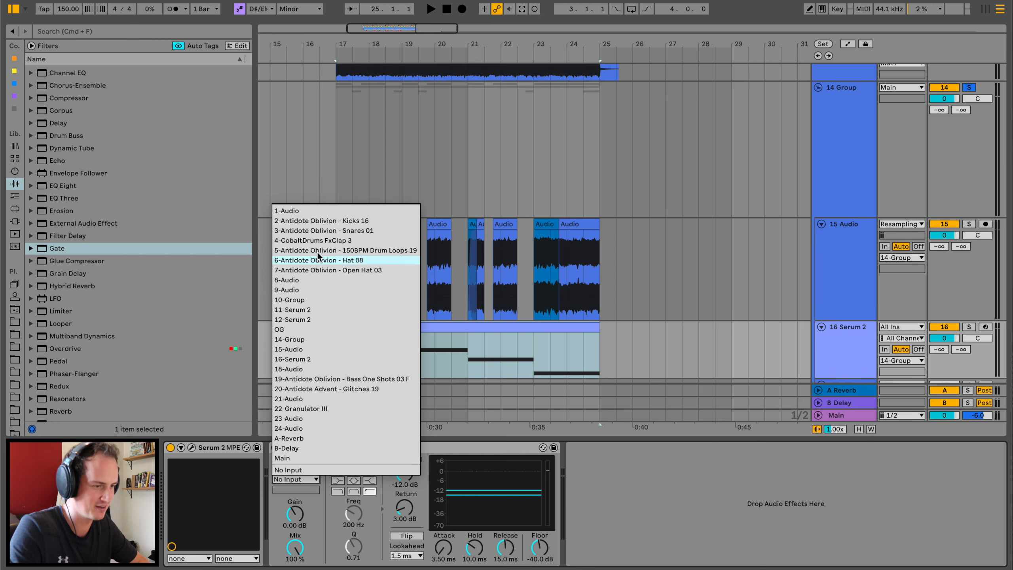
pyautogui.click(307, 349)
# Rename track 15 as "stack"
pyautogui.click(845, 261)
pyautogui.press('super+r')
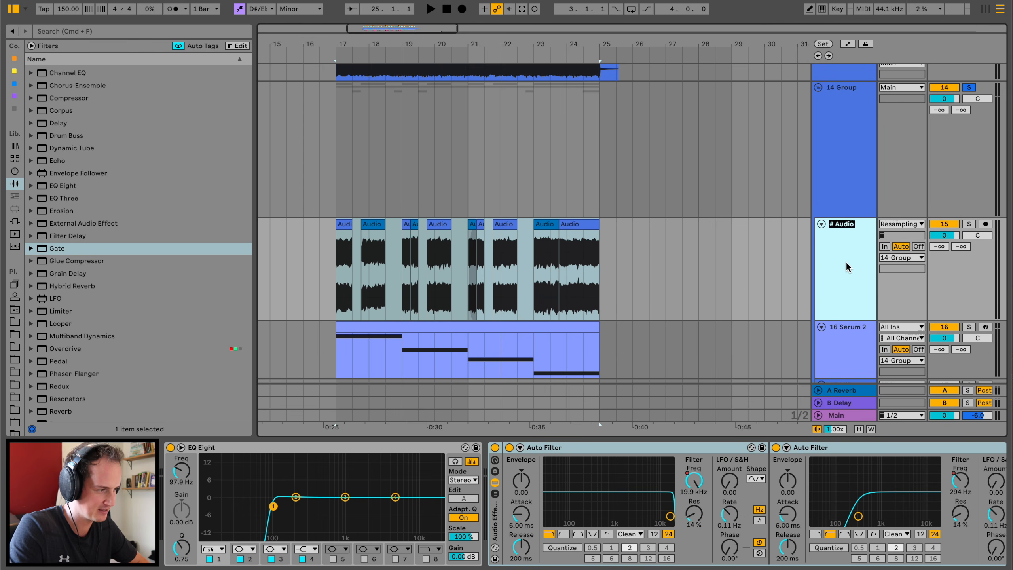
pyautogui.write('stack')
pyautogui.press('Return')
# Set the threshold of the Gate on 16 Serum 2 to -17.8 dB during playback
pyautogui.press('space')
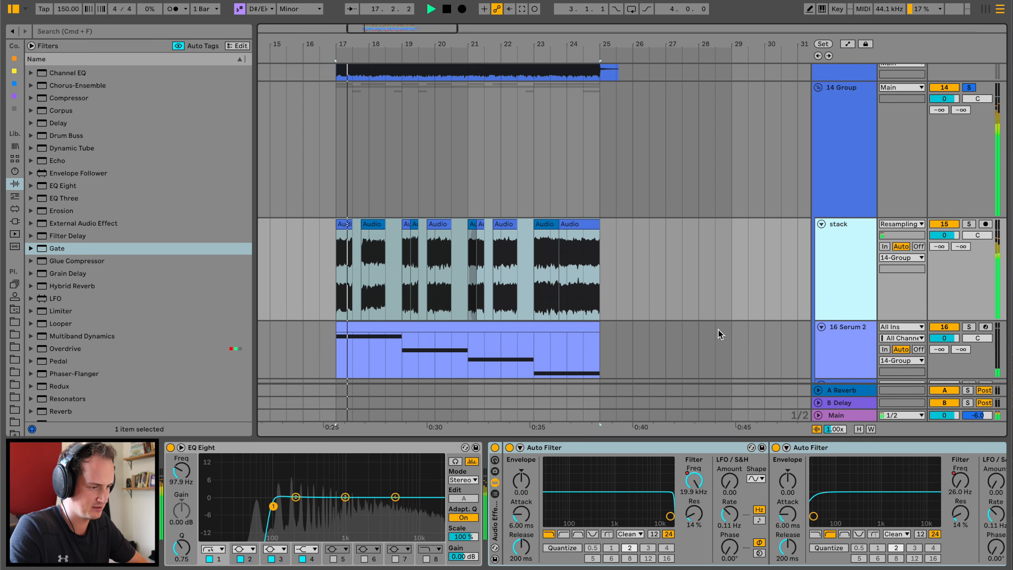
pyautogui.click(845, 355)
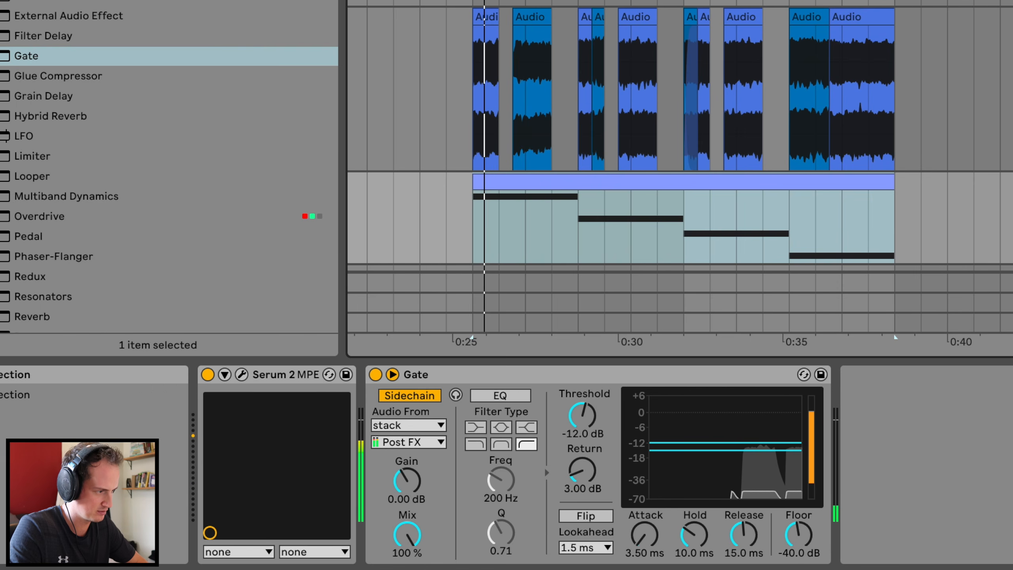
pyautogui.moveTo(583, 417); pyautogui.dragTo(589, 430)
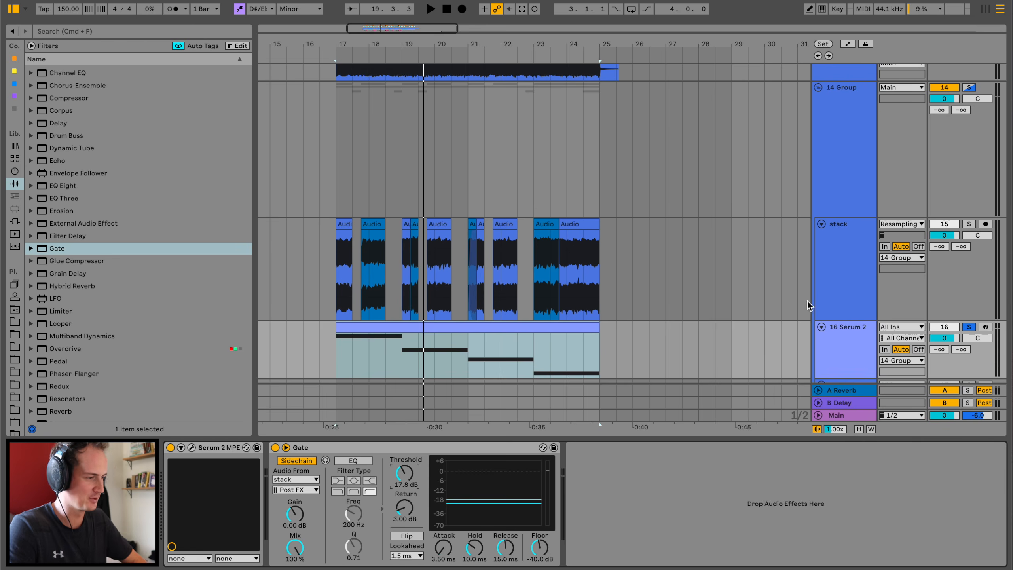
# Switch the solo to 14 Group and play the gated Serum 2 together with the stack
pyautogui.press('space')
pyautogui.press('space')
pyautogui.click(971, 89)
pyautogui.press('space')
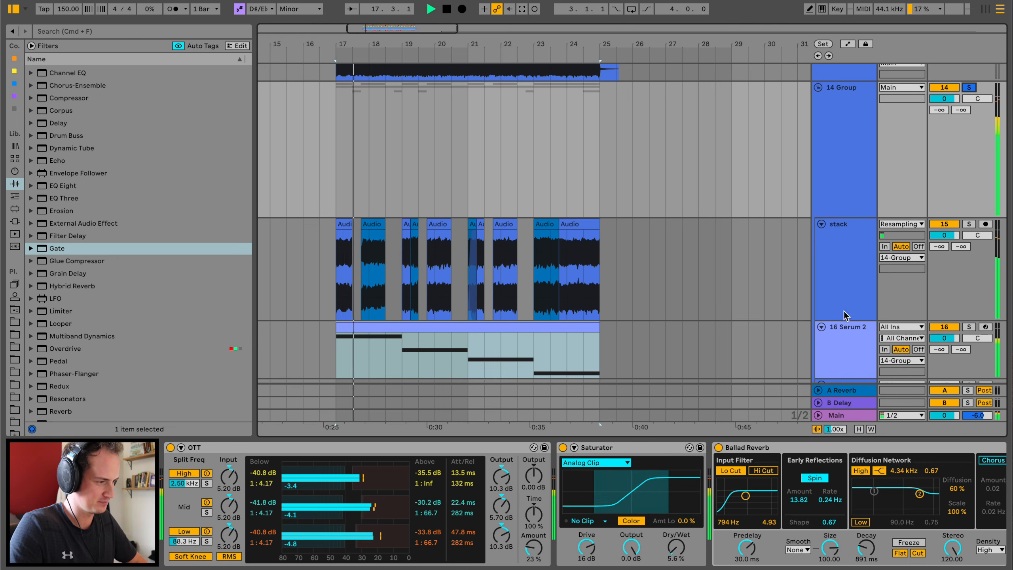
# Play the group again from bar 17 and open the Serum 2 editor of track 16
pyautogui.click(841, 344)
pyautogui.press('space')
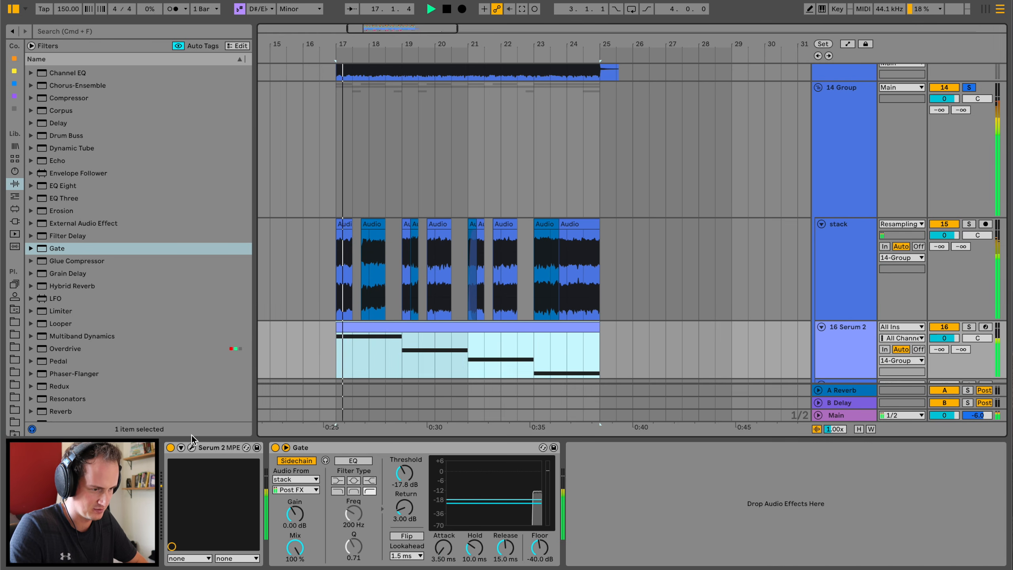
pyautogui.click(192, 447)
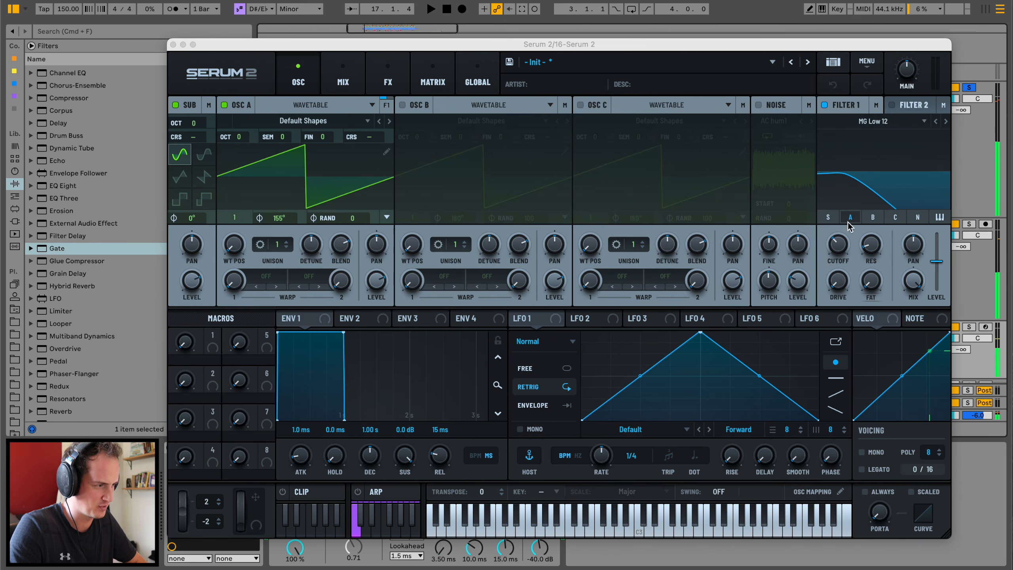
# Raise the Filter 1 cutoff of track 16's Serum 2 to nearly fully open and close the plug-in editor
pyautogui.moveTo(839, 244); pyautogui.dragTo(854, 161)
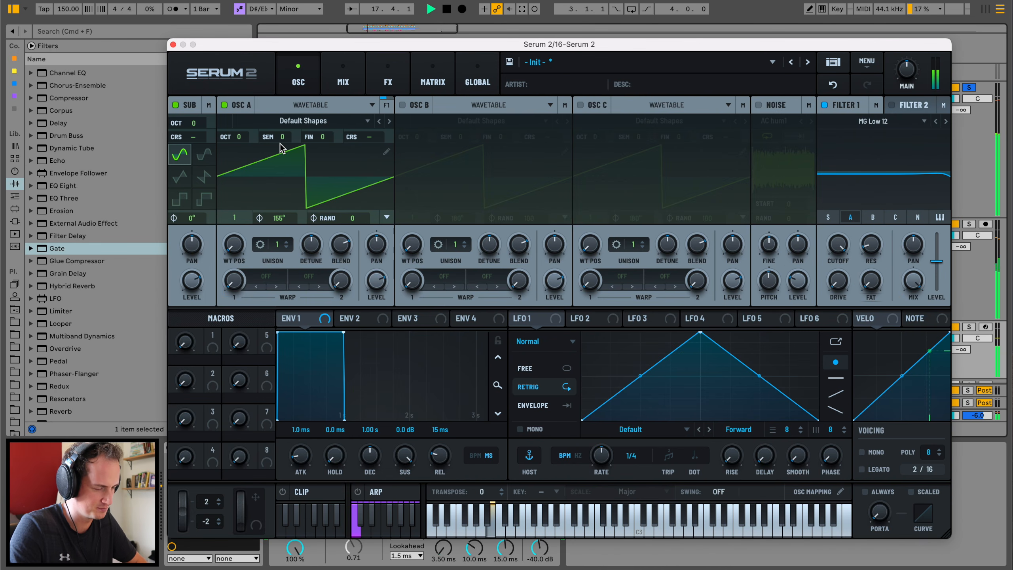
pyautogui.click(172, 44)
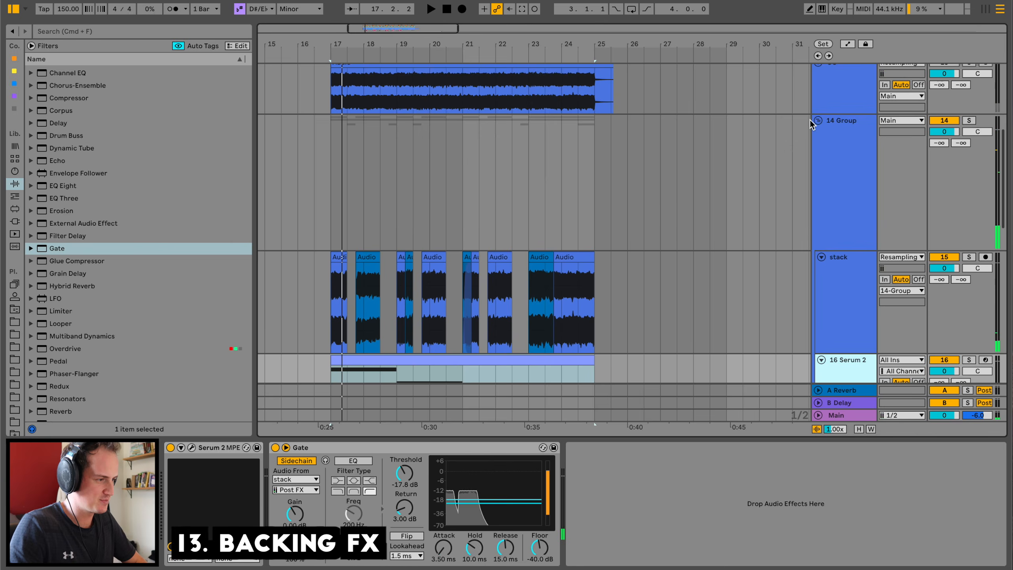
# Fold 14 Group and insert a new audio track below track 20
pyautogui.click(817, 120)
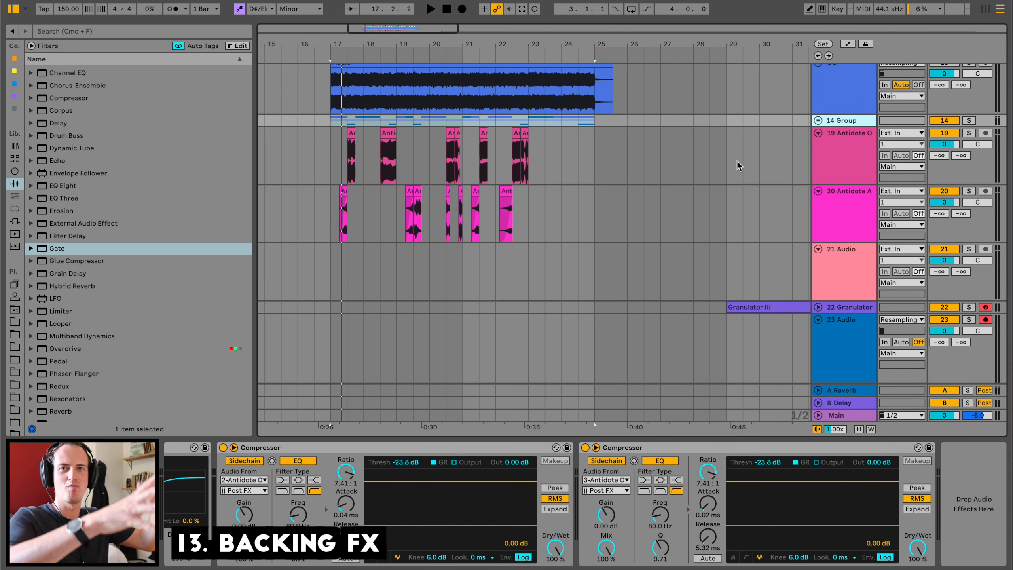
pyautogui.click(863, 231)
pyautogui.press('super+t')
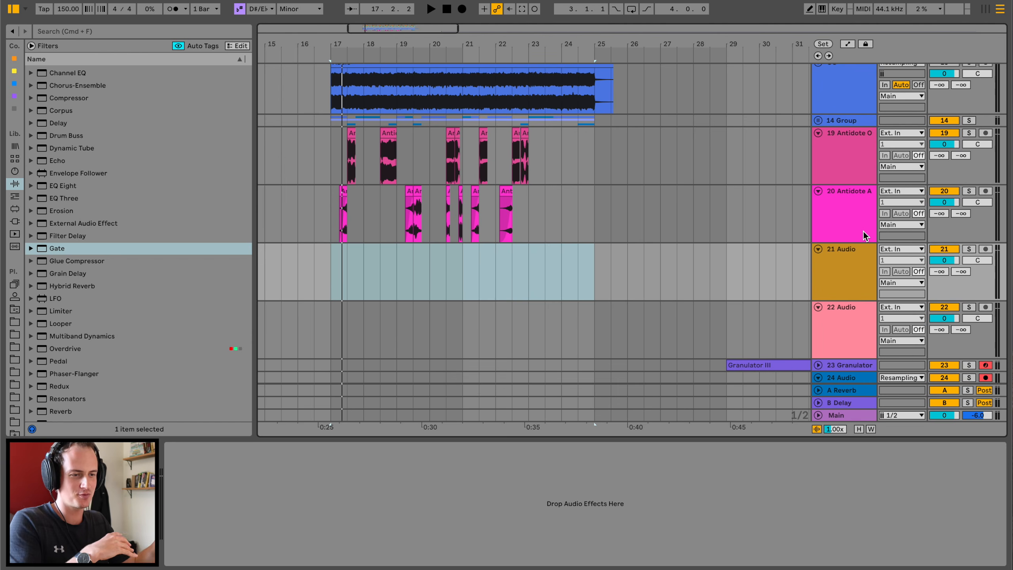
# Search the sample folders for "limi" and browse the Antidote Audio - Limitless pack to the first sample in Risers & Downsweeps
pyautogui.click(14, 322)
pyautogui.click(124, 34)
pyautogui.write('limi')
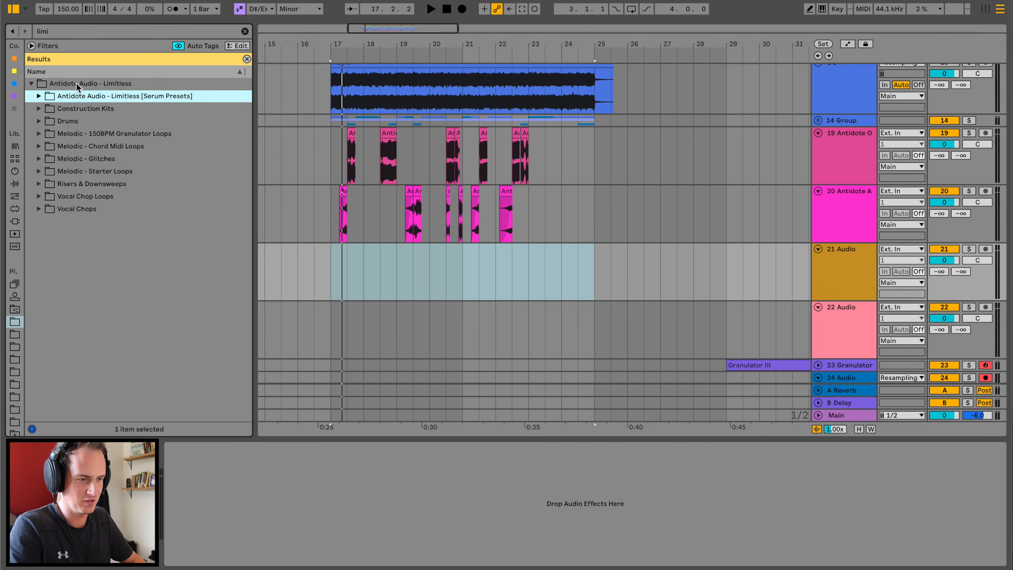
pyautogui.press('Right')
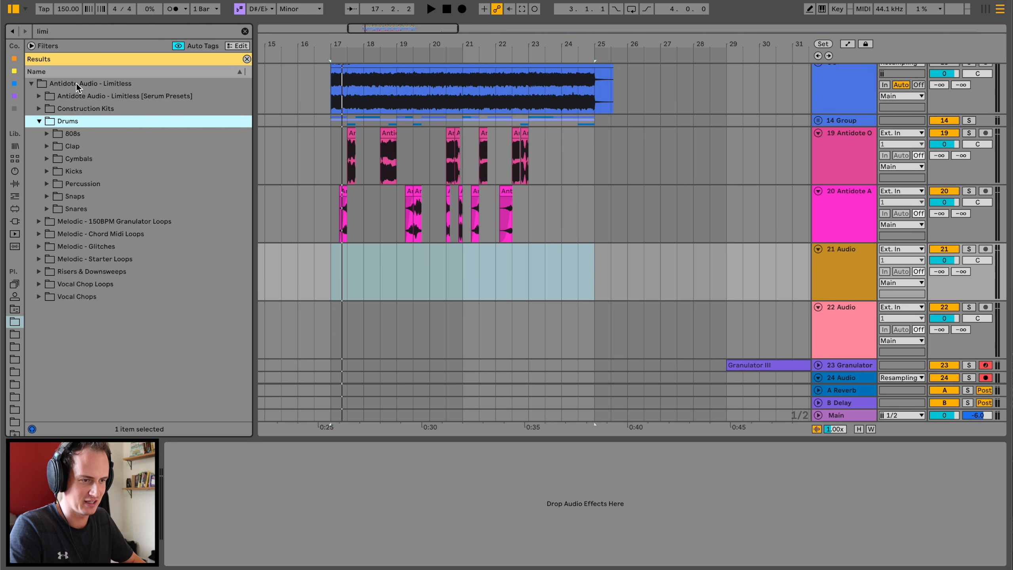
pyautogui.press('Left')
pyautogui.press('Down')
pyautogui.press('Down')
pyautogui.press('Down')
pyautogui.press('Down')
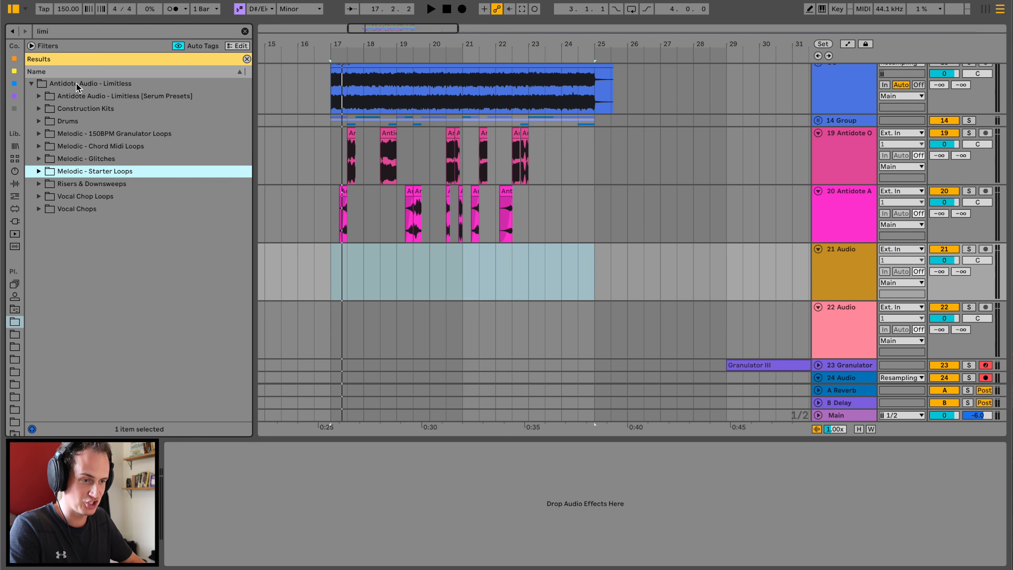
pyautogui.press('Down')
pyautogui.press('Right')
pyautogui.press('Down')
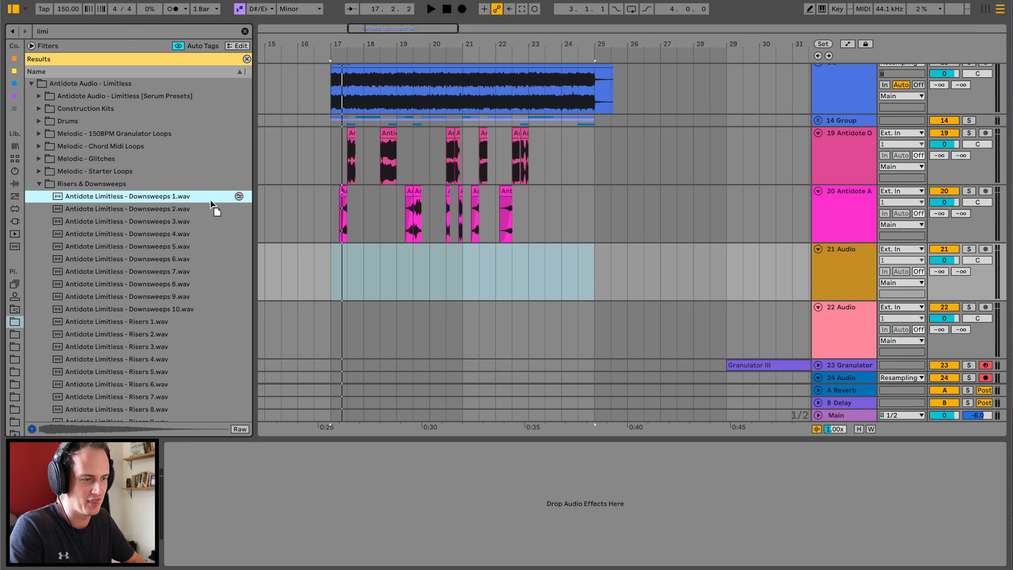
# Place Antidote Limitless - Downsweeps 1.wav at bar 17 on track 21 and group that track
pyautogui.moveTo(211, 204); pyautogui.dragTo(329, 274)
pyautogui.click(313, 270)
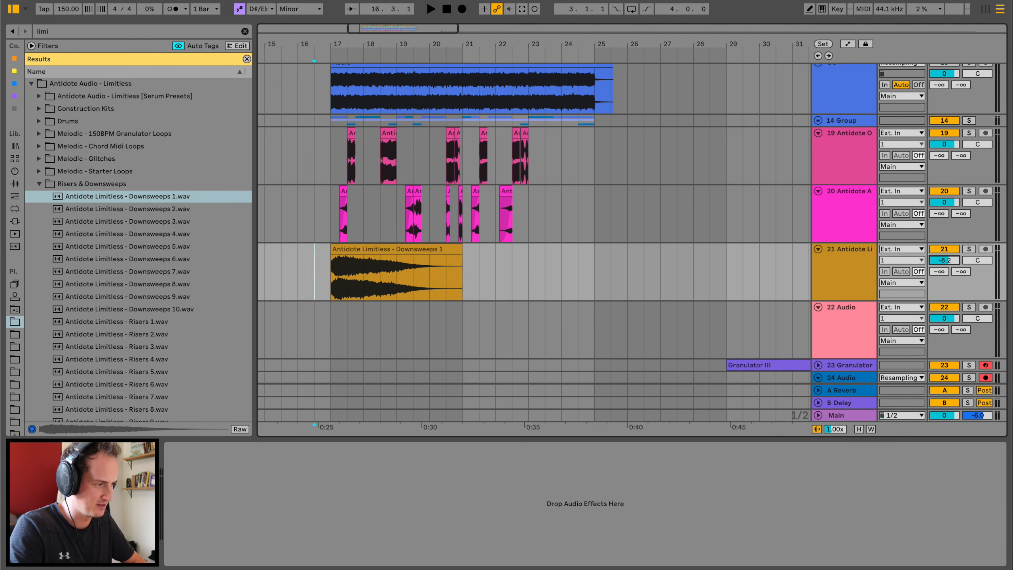
pyautogui.hotkey('ctrl', 'g')
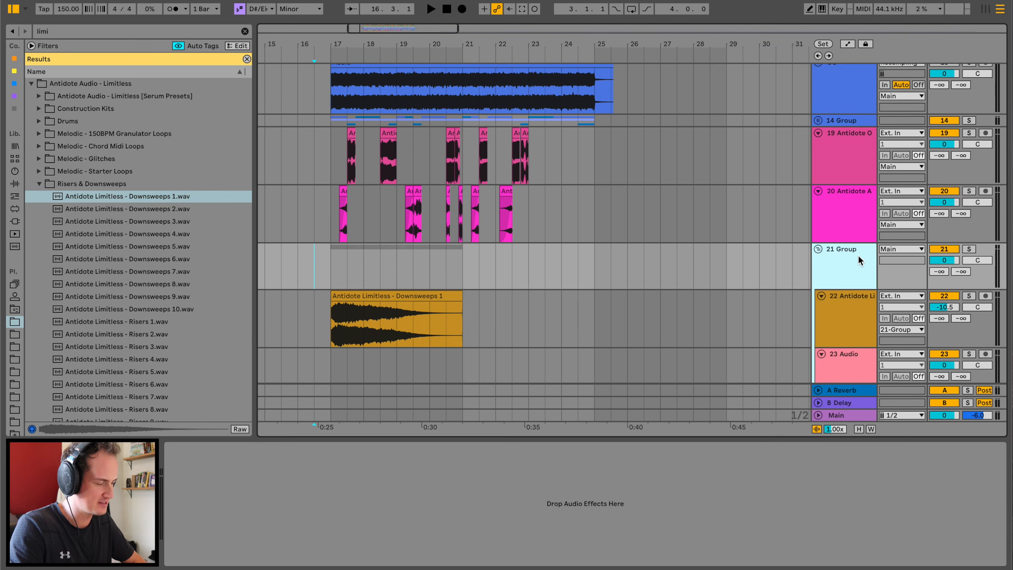
# Copy the two sidechain Compressors from track 19 onto 21 Group
pyautogui.click(855, 197)
pyautogui.click(853, 160)
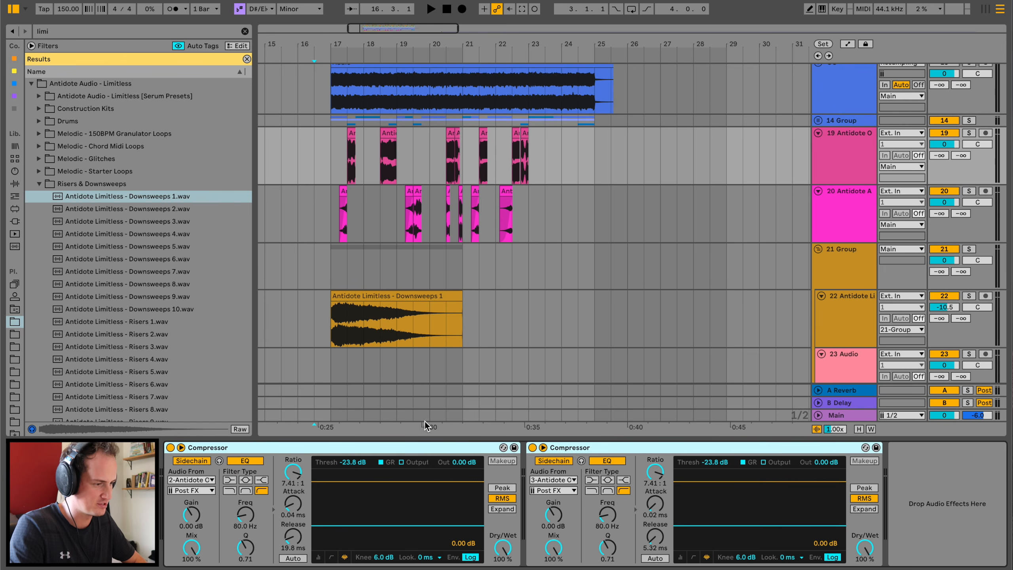
pyautogui.moveTo(398, 286); pyautogui.dragTo(378, 274)
# Play from bar 17, set track 22's volume to -12.6 dB and turn off warping for the Downsweeps 1 clip
pyautogui.click(327, 260)
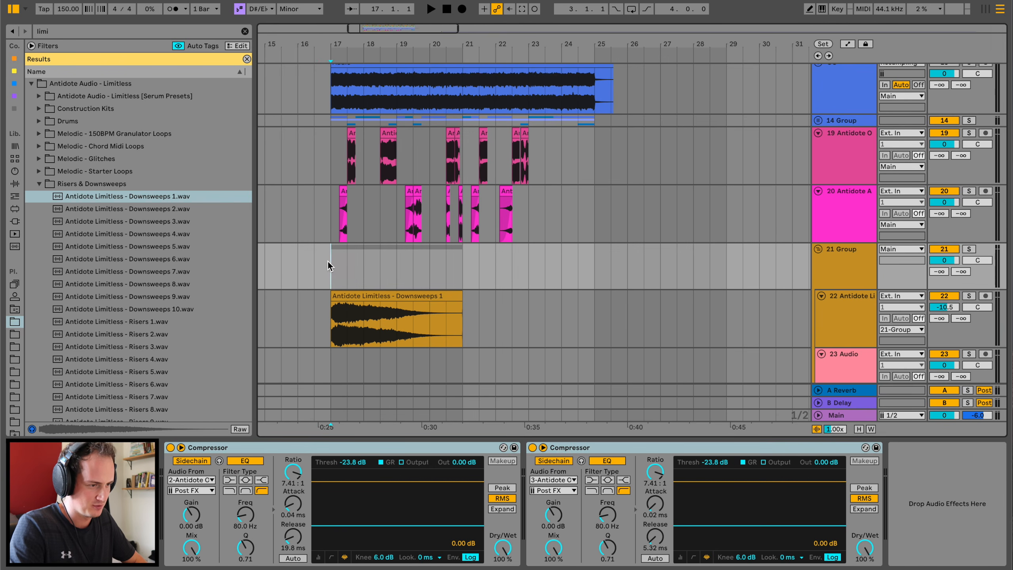
pyautogui.press('space')
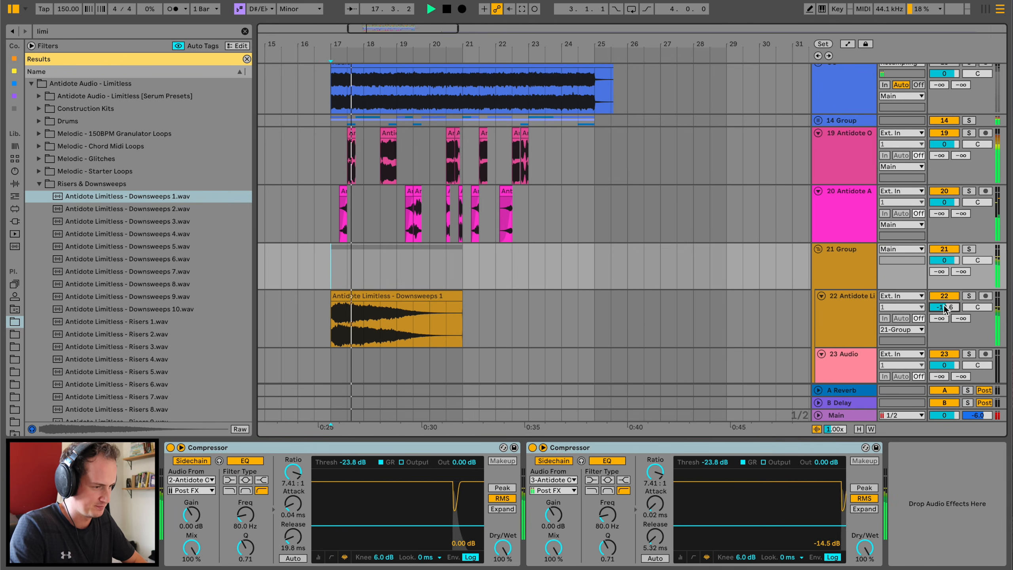
pyautogui.click(432, 305)
pyautogui.click(297, 448)
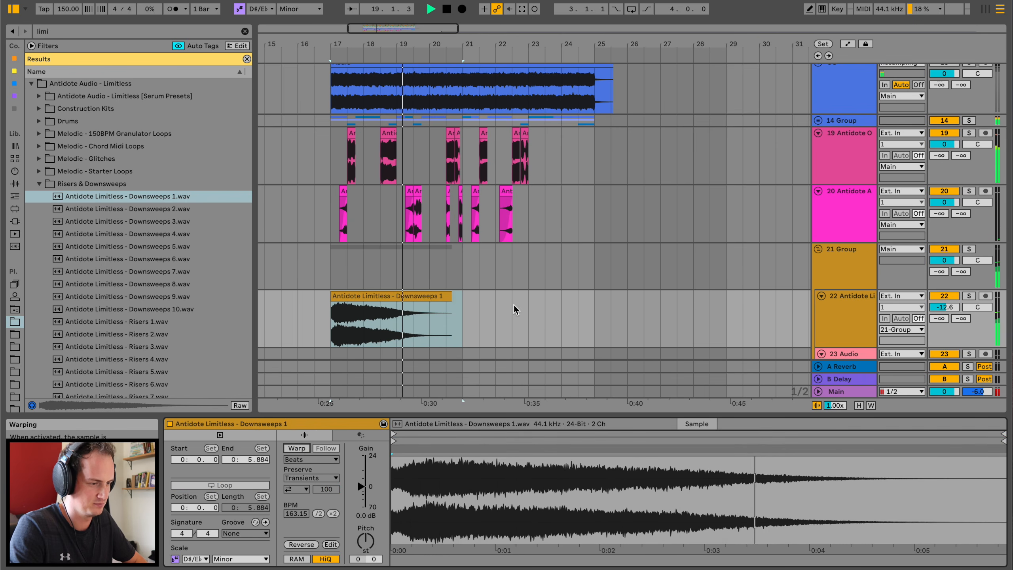
# Place Antidote Limitless - Risers 1.wav at bar 21 on track 23 and loop playback over bars 17 to 25
pyautogui.scroll(-3, 518, 279)
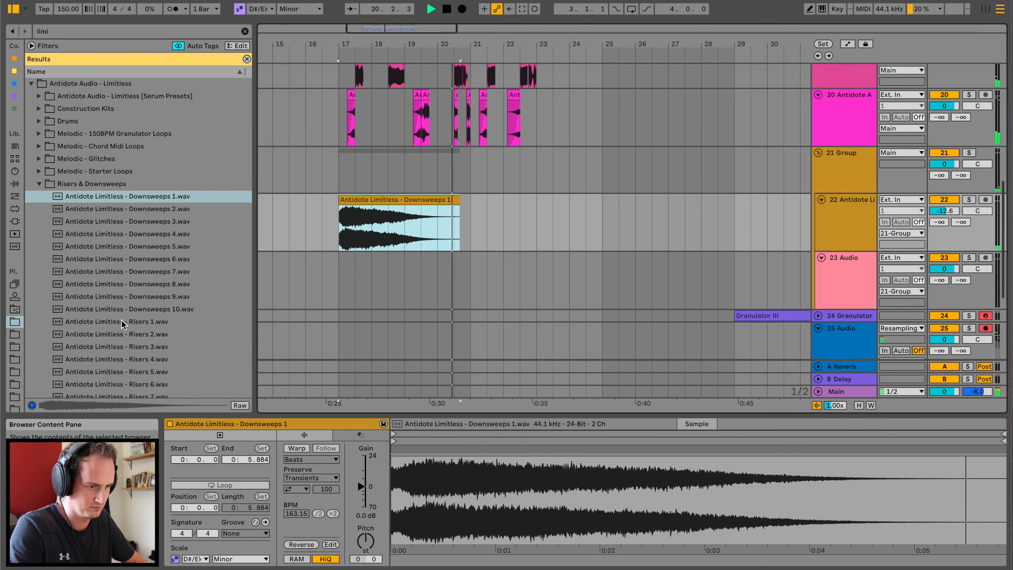
pyautogui.moveTo(122, 323); pyautogui.dragTo(470, 289)
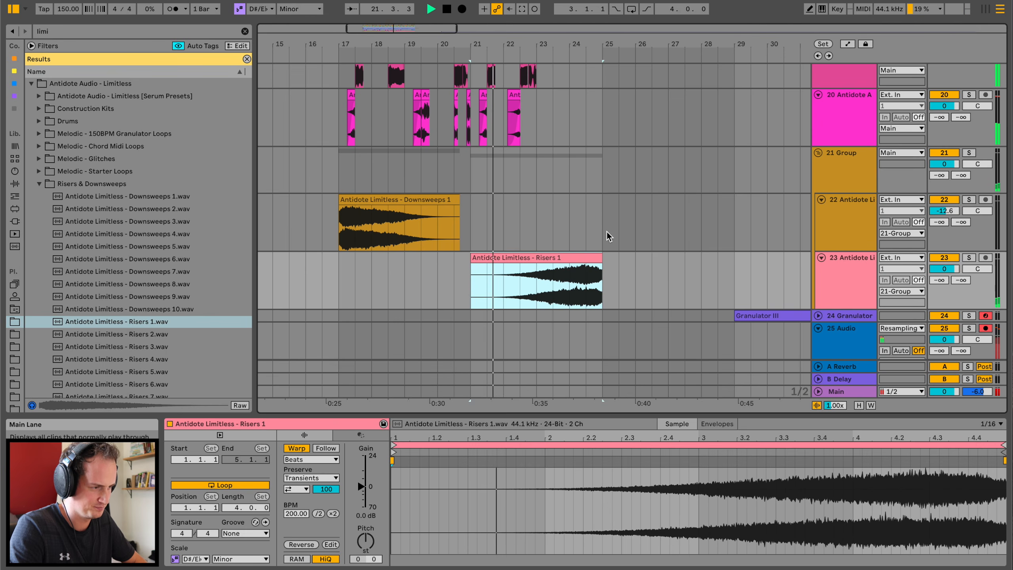
pyautogui.moveTo(606, 236); pyautogui.dragTo(341, 223)
pyautogui.hotkey('ctrl', 'l')
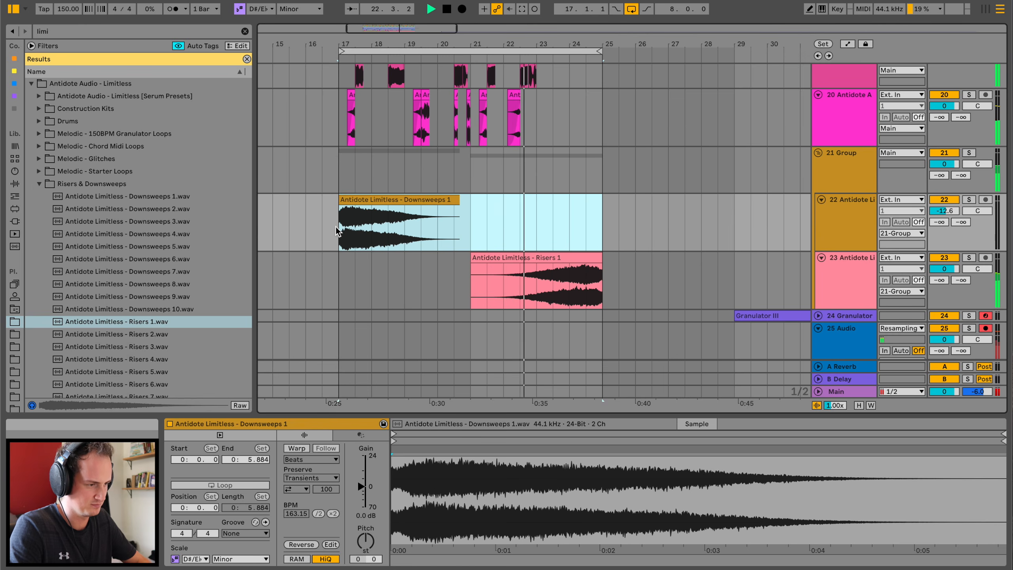
# Lower the Risers 1 clip gain to -15.1 dB and set its warp mode to Complex
pyautogui.click(584, 255)
pyautogui.moveTo(364, 485); pyautogui.dragTo(361, 499)
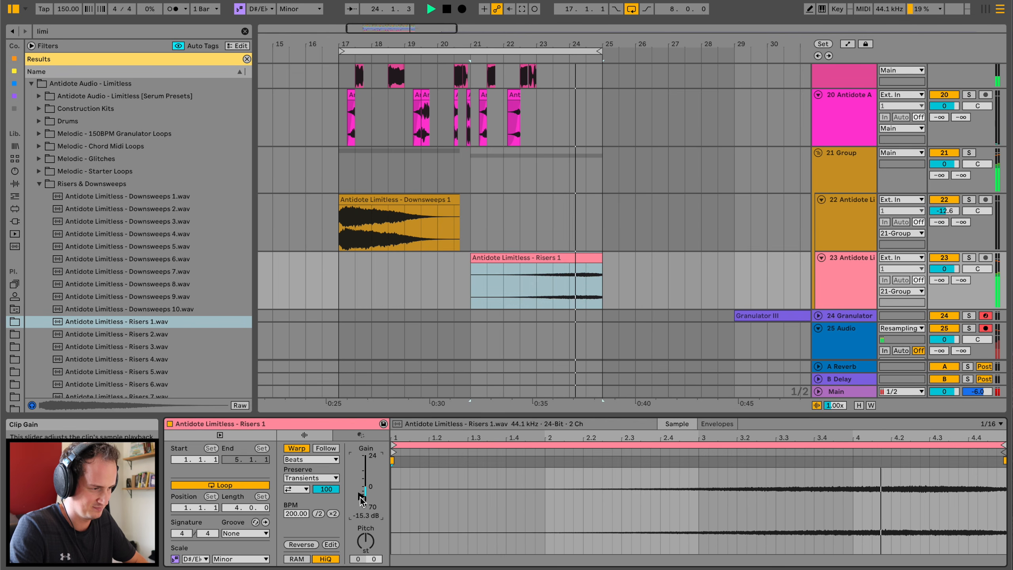
pyautogui.click(314, 461)
pyautogui.click(312, 503)
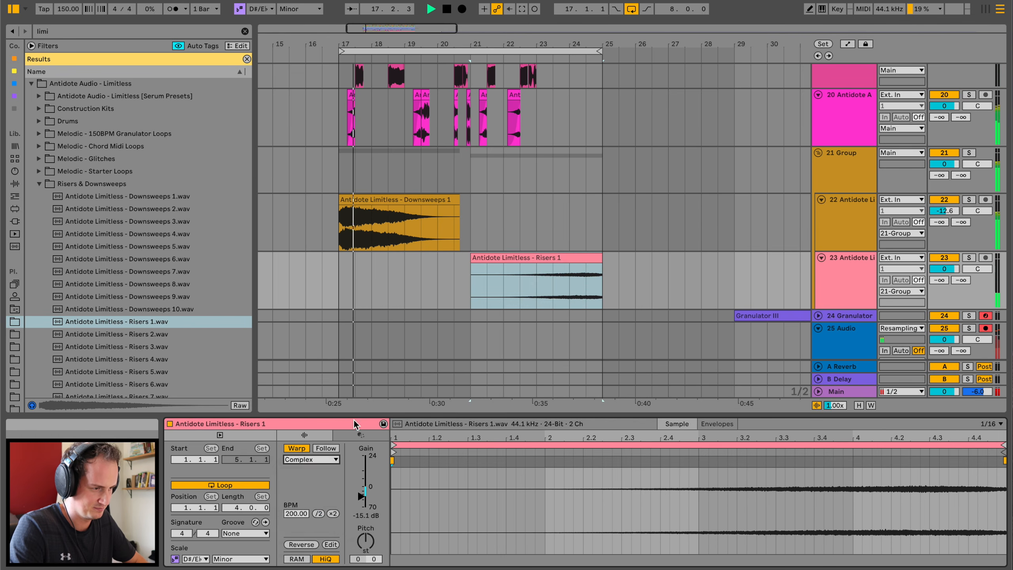
# Preview Downsweeps 5.wav, stop playback and insert an audio track below track 23 inside 21 Group
pyautogui.click(152, 246)
pyautogui.press('space')
pyautogui.click(857, 220)
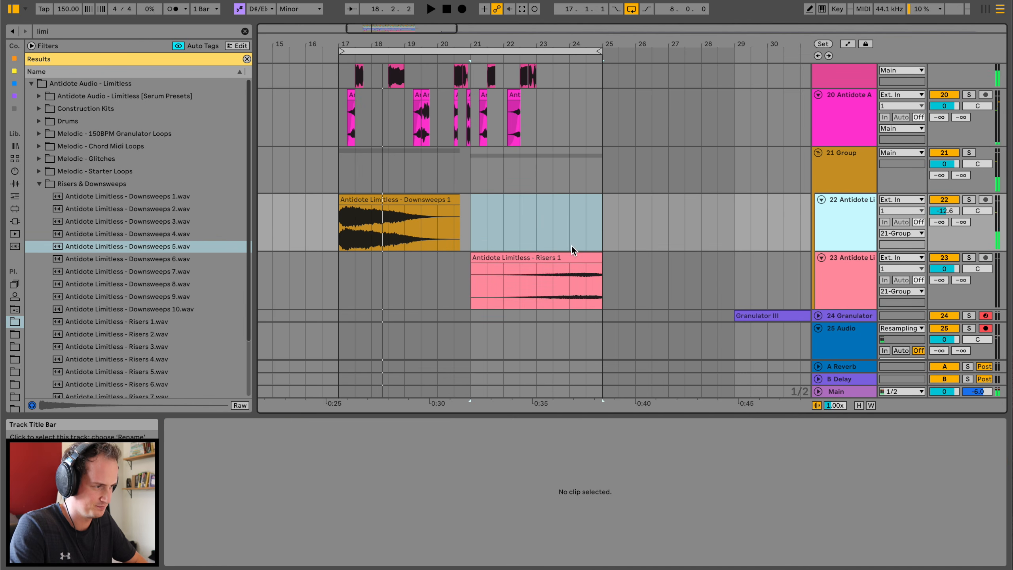
pyautogui.click(851, 293)
pyautogui.hotkey('ctrl', 't')
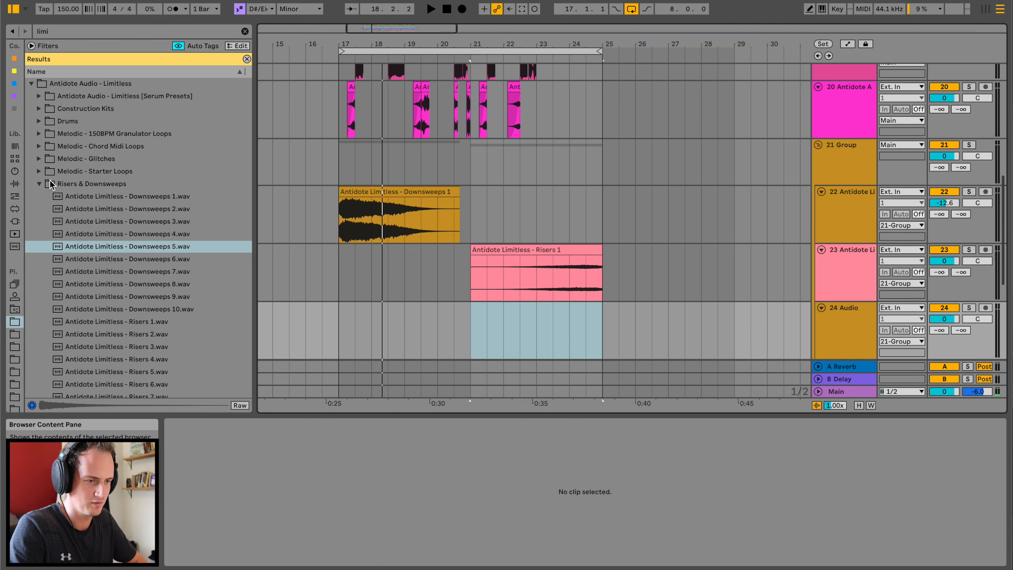
# Collapse Risers & Downsweeps, expand the Vocal Chops folder of the Limitless pack and select a chop sample
pyautogui.click(38, 183)
pyautogui.click(39, 209)
pyautogui.click(75, 270)
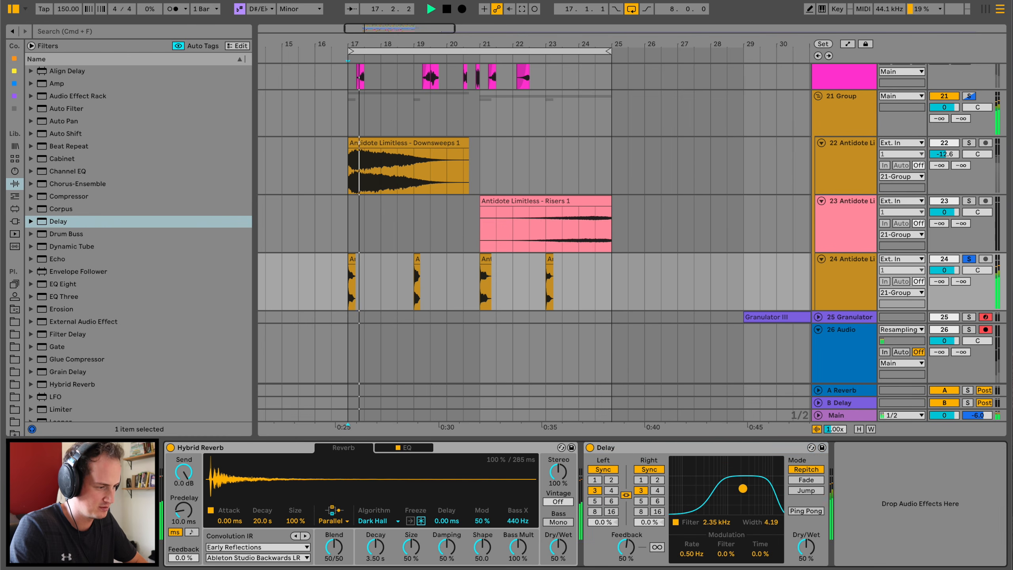
# Enable Ping Pong on track 24's Delay and roll off the Hybrid Reverb's lows at 582 Hz
pyautogui.click(804, 511)
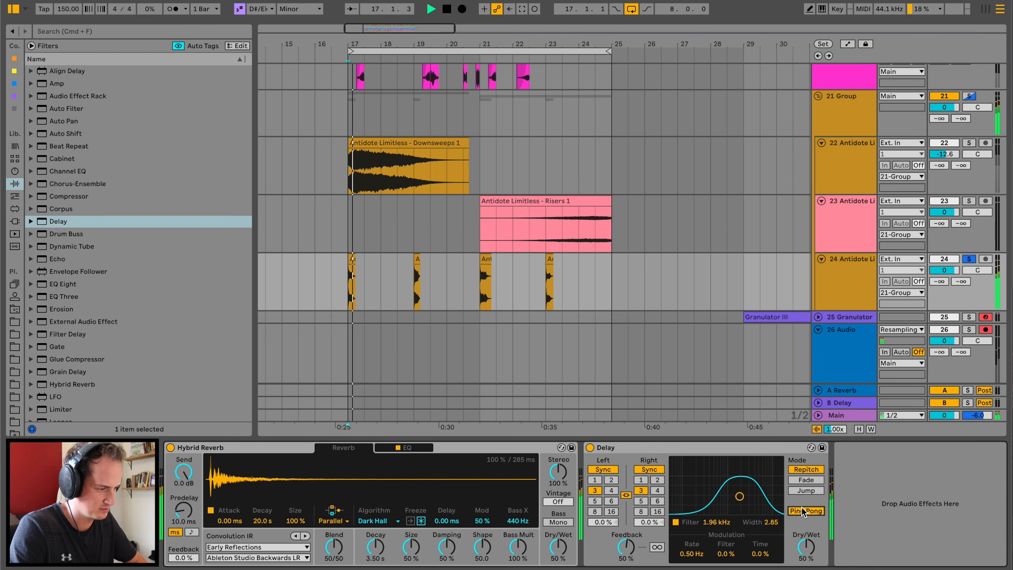
pyautogui.click(430, 447)
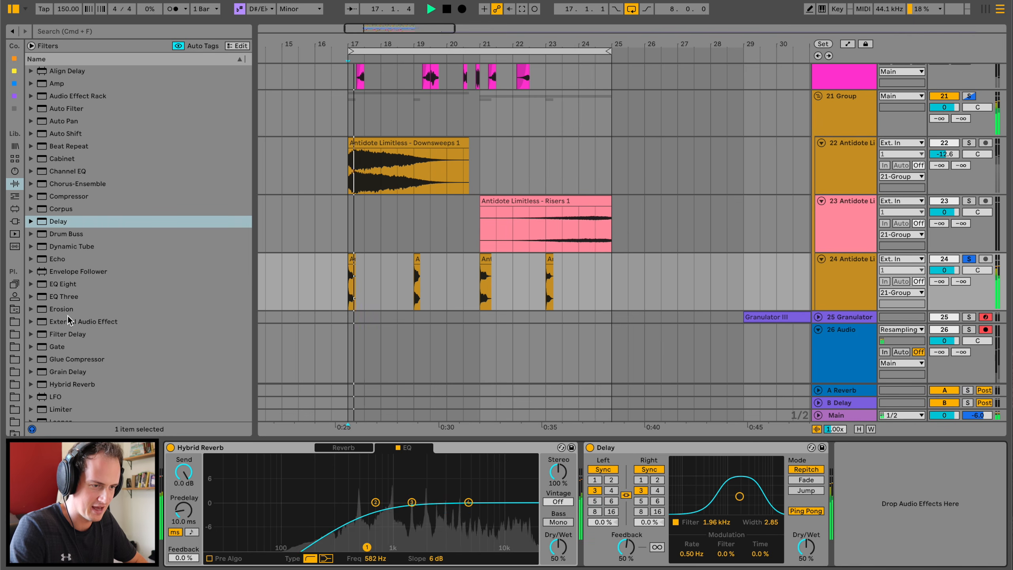
# Add an EQ Eight after the Delay on track 24 and make band 1 a low cut at 958 Hz
pyautogui.moveTo(66, 284); pyautogui.dragTo(846, 481)
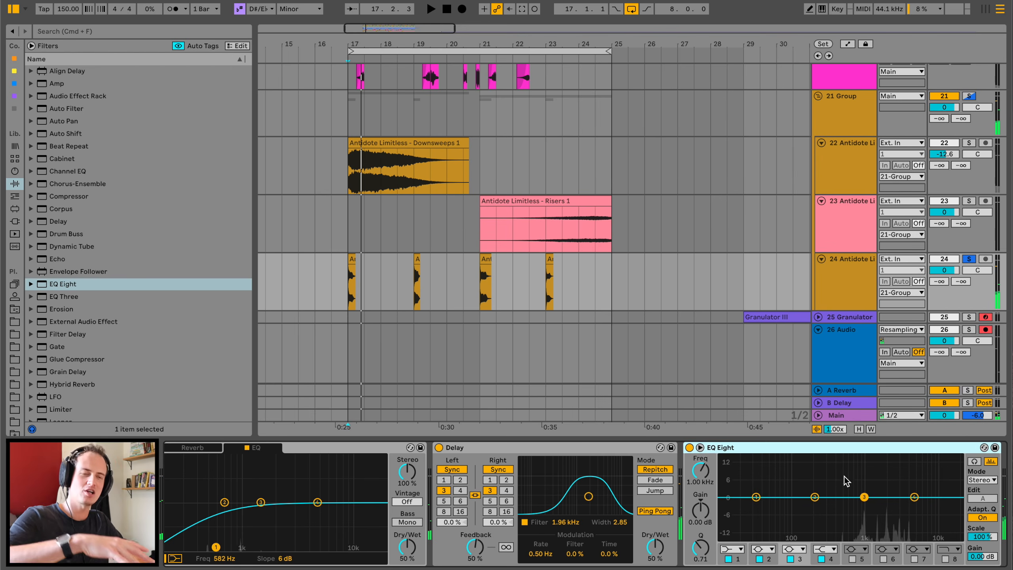
pyautogui.click(737, 550)
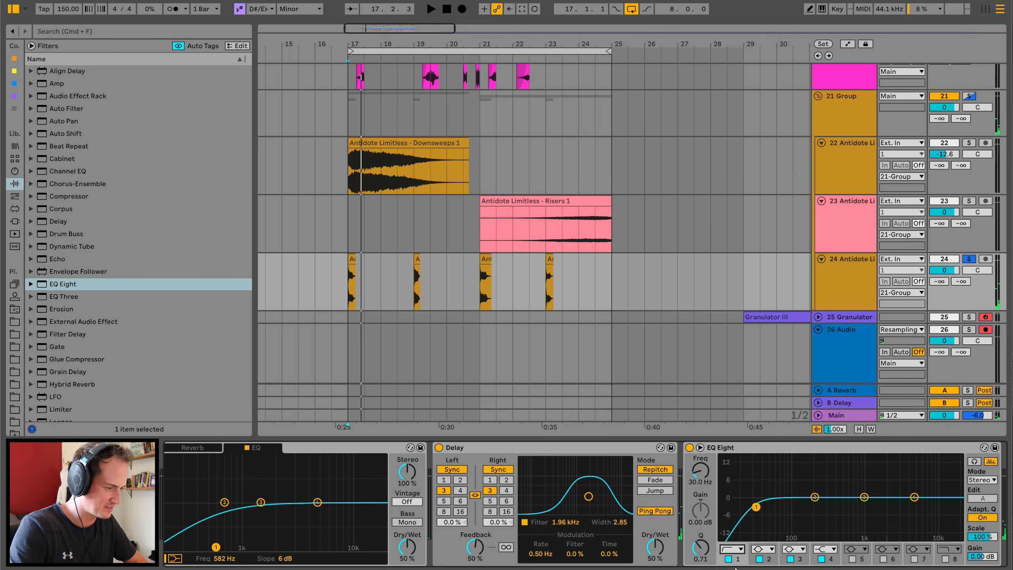
pyautogui.moveTo(755, 506); pyautogui.dragTo(861, 517)
# Play the loop and load Spectral Time's Freezer Fading preset after the EQ Eight on track 24
pyautogui.press('space')
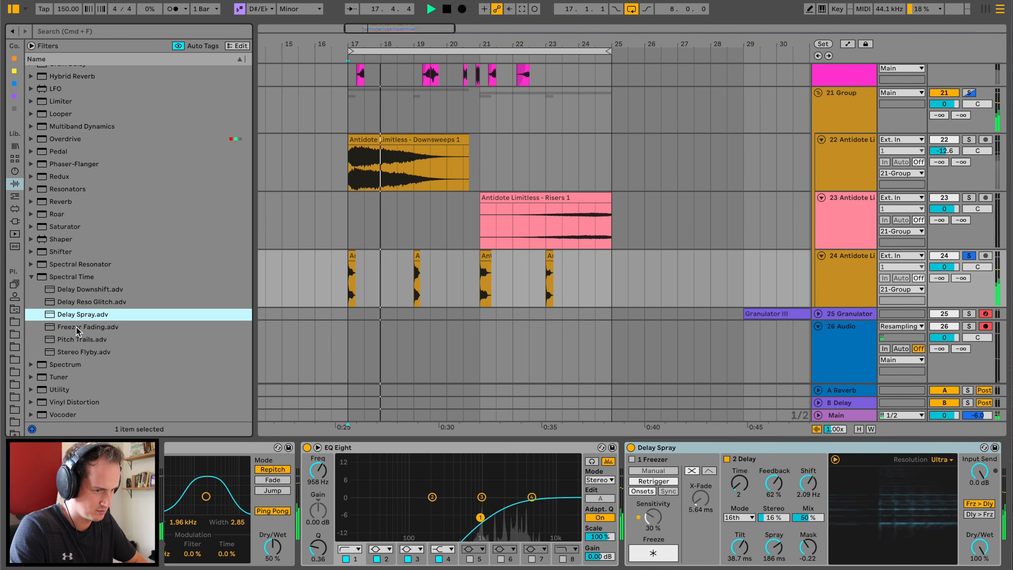
pyautogui.press('Down')
pyautogui.press('Return')
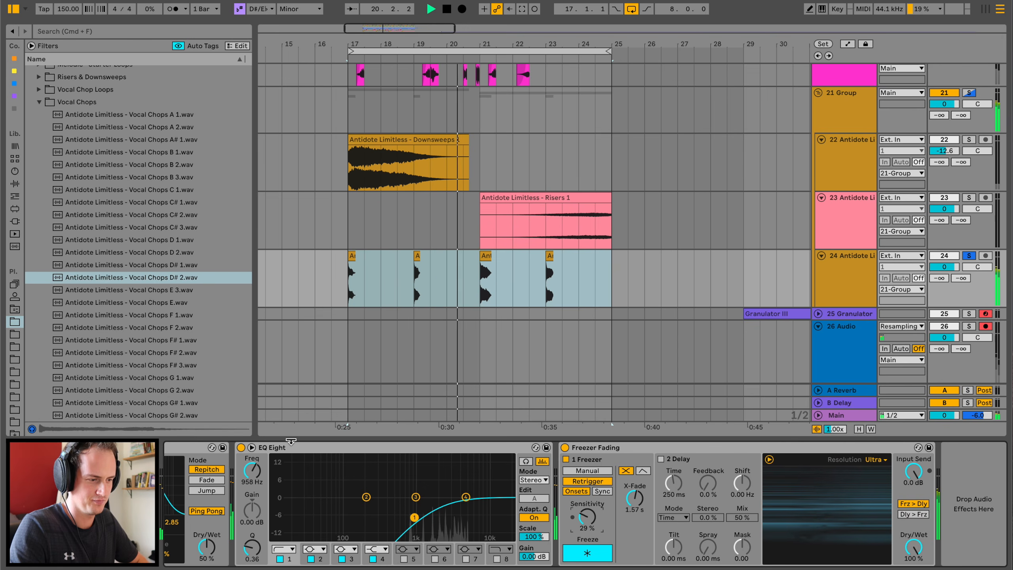
# Find Reverb among the audio effects and add it after Freezer Fading on track 24
pyautogui.click(14, 184)
pyautogui.scroll(-7, 82, 357)
pyautogui.scroll(-4, 82, 357)
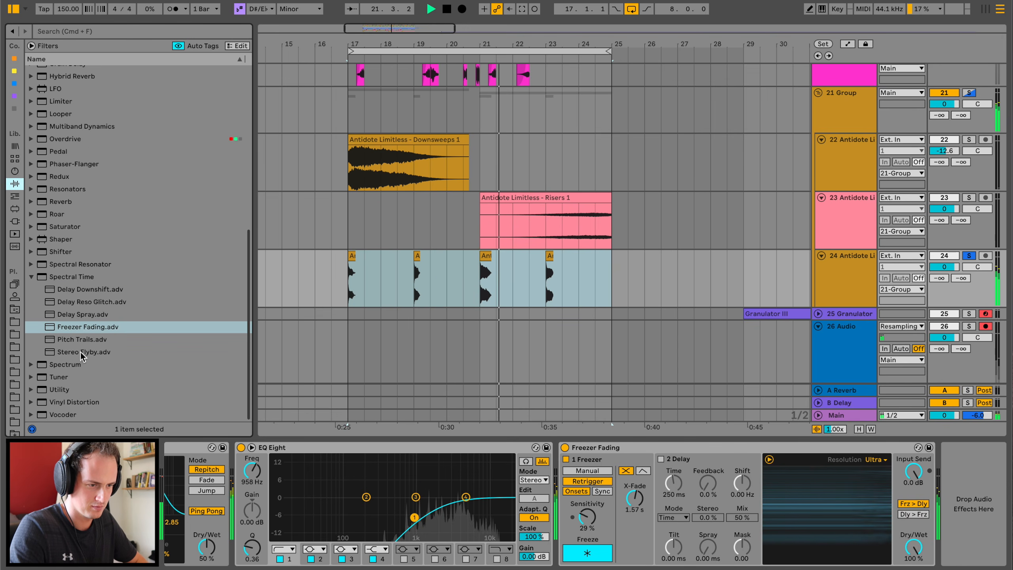
pyautogui.click(65, 202)
pyautogui.doubleClick(66, 201)
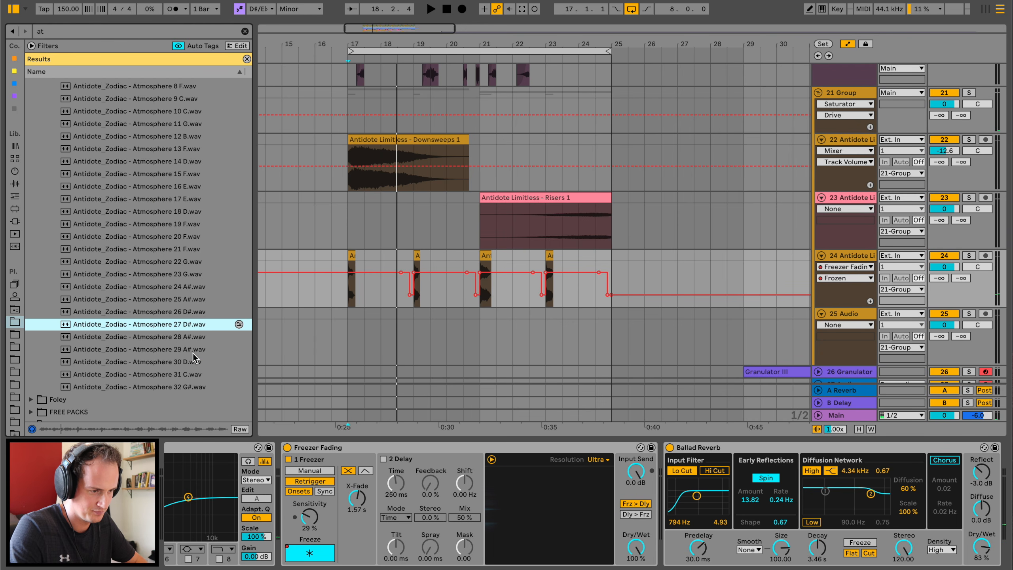
# Place Antidote_Zodiac - Atmosphere 27 D#.wav at bar 17 on track 25 and start playback
pyautogui.click(193, 349)
pyautogui.moveTo(195, 324); pyautogui.dragTo(346, 321)
pyautogui.press('space')
# Open the Atmosphere 27 D# clip and adjust its gain during playback, ending at -0.3 dB
pyautogui.doubleClick(408, 314)
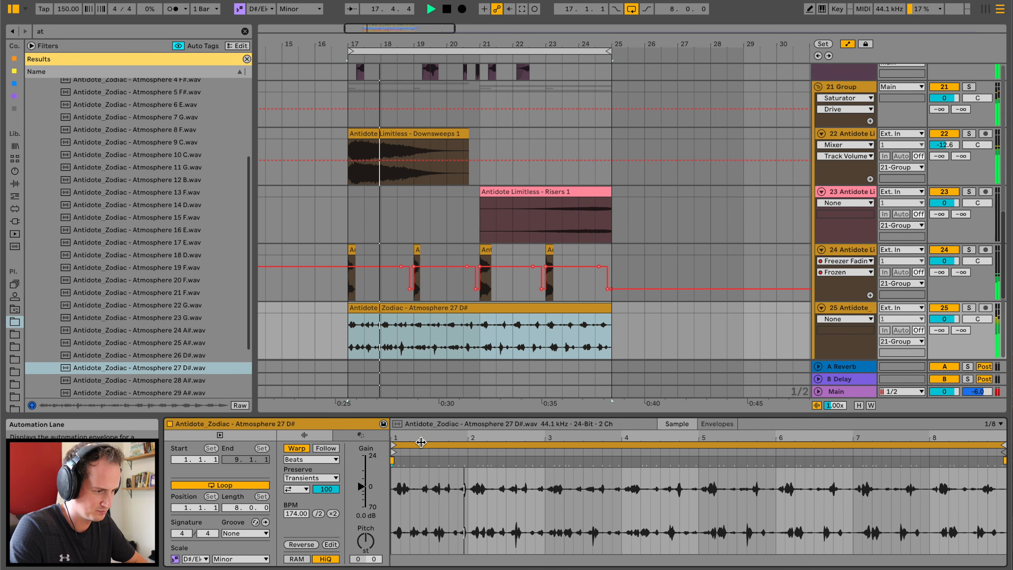
pyautogui.moveTo(377, 486); pyautogui.dragTo(383, 344)
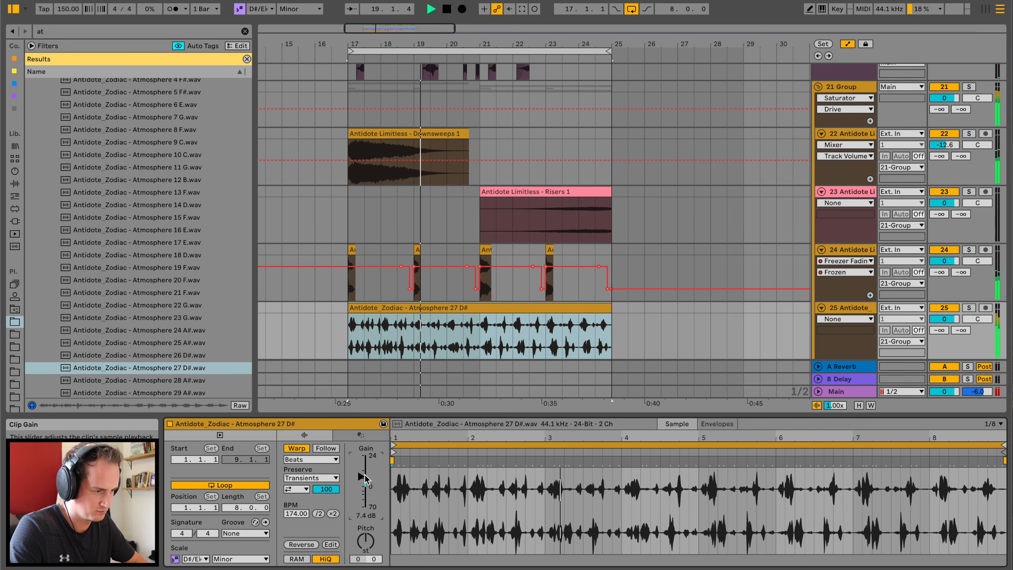
pyautogui.scroll(-5, 384, 344)
pyautogui.moveTo(361, 476); pyautogui.dragTo(361, 486)
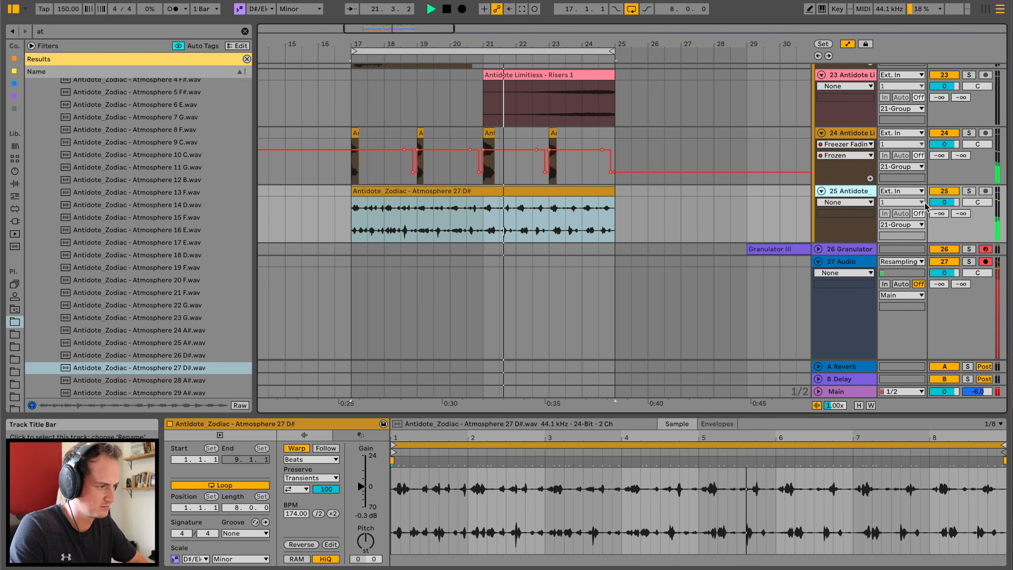
# Insert an audio track below track 25, place Atmosphere 16 E.wav at bar 17 and transpose it by -1 semitone
pyautogui.hotkey('ctrl', 't')
pyautogui.moveTo(201, 229); pyautogui.dragTo(354, 280)
pyautogui.moveTo(361, 534); pyautogui.dragTo(363, 537)
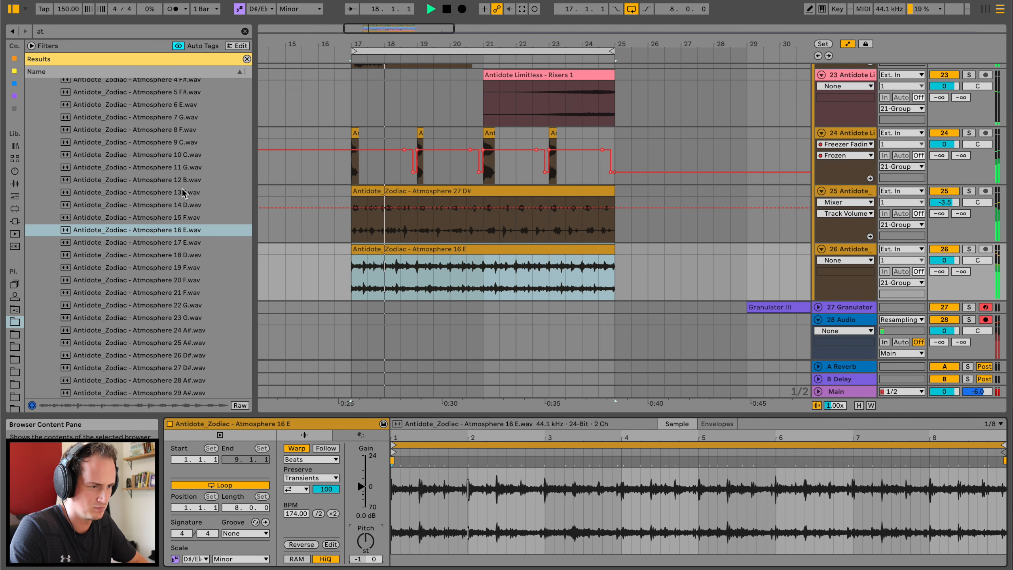
# Replace the Atmosphere 16 E clip with Antidote_Zodiac - Atmosphere 6 E.wav at bar 17 and transpose it by -1 semitone
pyautogui.scroll(2, 187, 176)
pyautogui.moveTo(187, 135); pyautogui.dragTo(346, 271)
pyautogui.moveTo(360, 532); pyautogui.dragTo(362, 536)
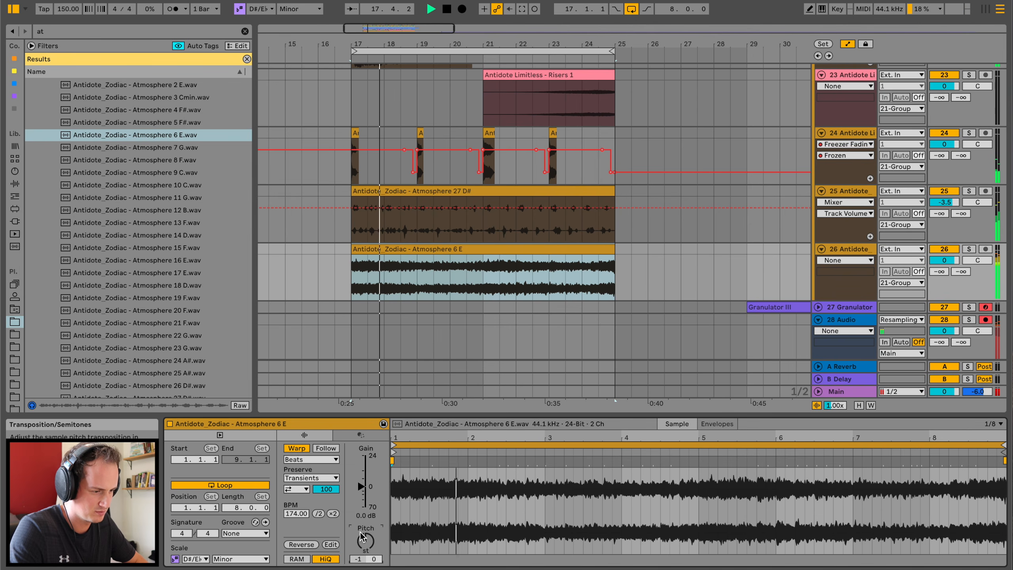
# Set track 26's volume to about -14.2 dB and give it track 24's EQ Eight with a -7.56 dB dip at 1.07 kHz
pyautogui.moveTo(944, 260)
pyautogui.mouseDown()
pyautogui.moveTo(943, 287)
pyautogui.moveTo(939, 232)
pyautogui.moveTo(933, 267)
pyautogui.mouseUp()
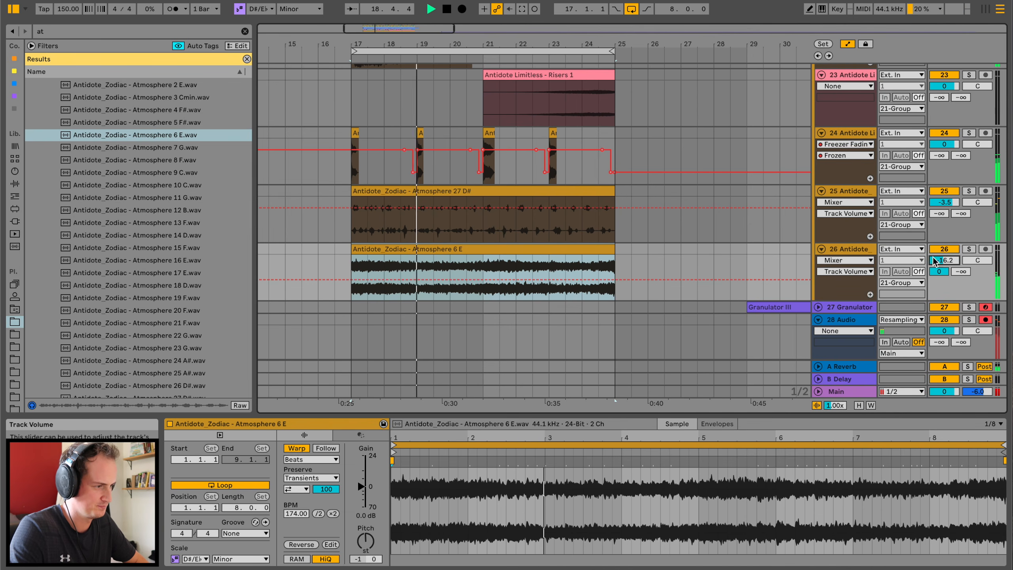
pyautogui.click(850, 182)
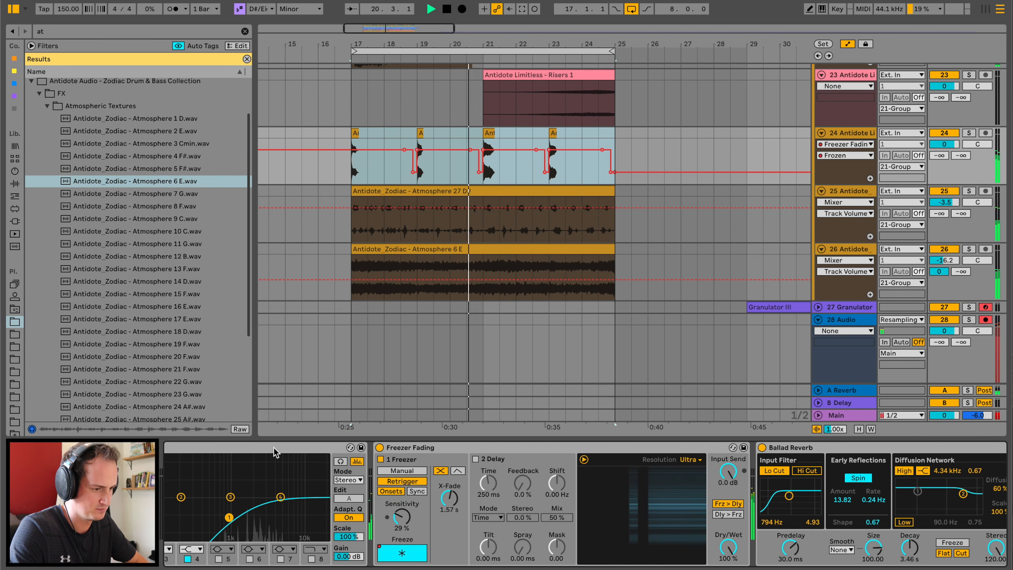
pyautogui.moveTo(274, 448); pyautogui.dragTo(845, 264)
pyautogui.moveTo(936, 263); pyautogui.dragTo(935, 259)
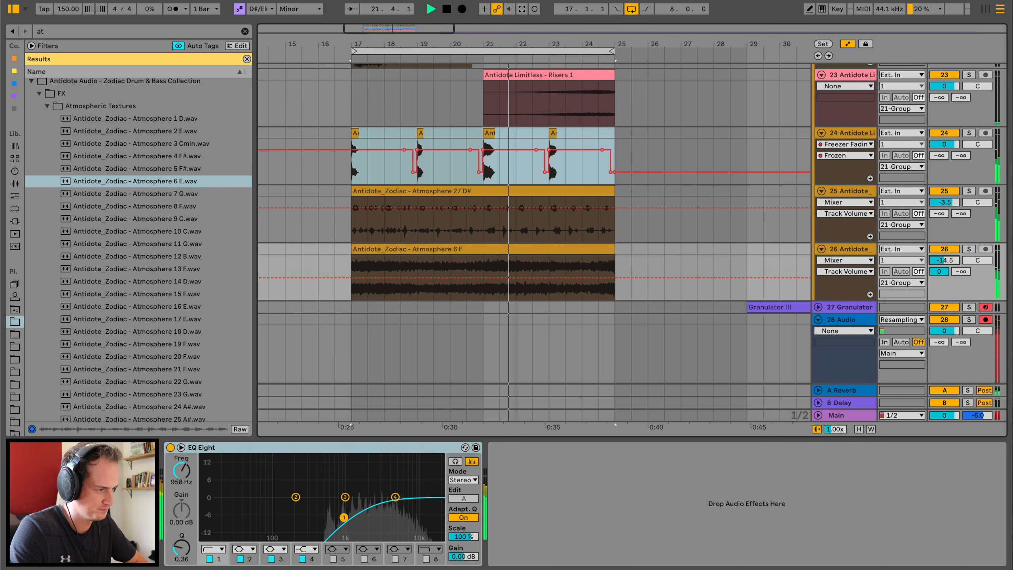
pyautogui.moveTo(346, 515)
pyautogui.mouseDown()
pyautogui.moveTo(314, 516)
pyautogui.moveTo(346, 497)
pyautogui.moveTo(348, 518)
pyautogui.mouseUp()
# Clear the browser search and list the Shifter presets among the audio effects
pyautogui.click(15, 184)
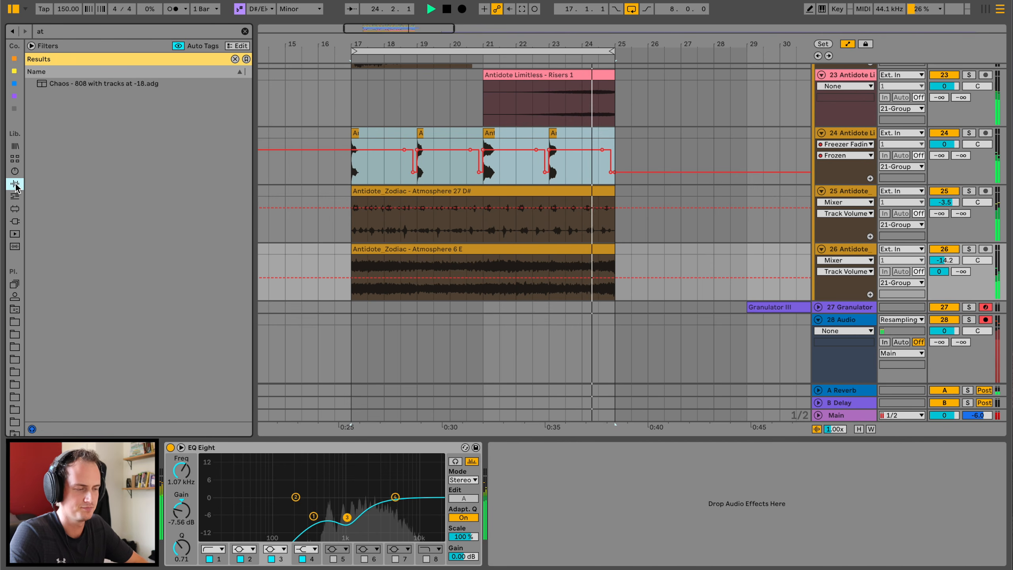
pyautogui.scroll(2, 556, 275)
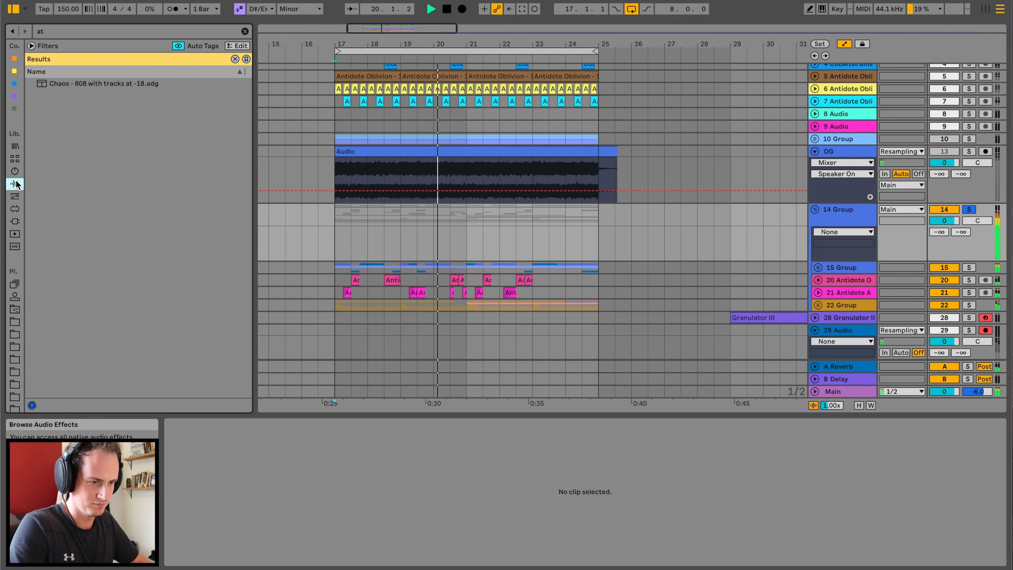
pyautogui.click(245, 31)
pyautogui.scroll(-3, 78, 223)
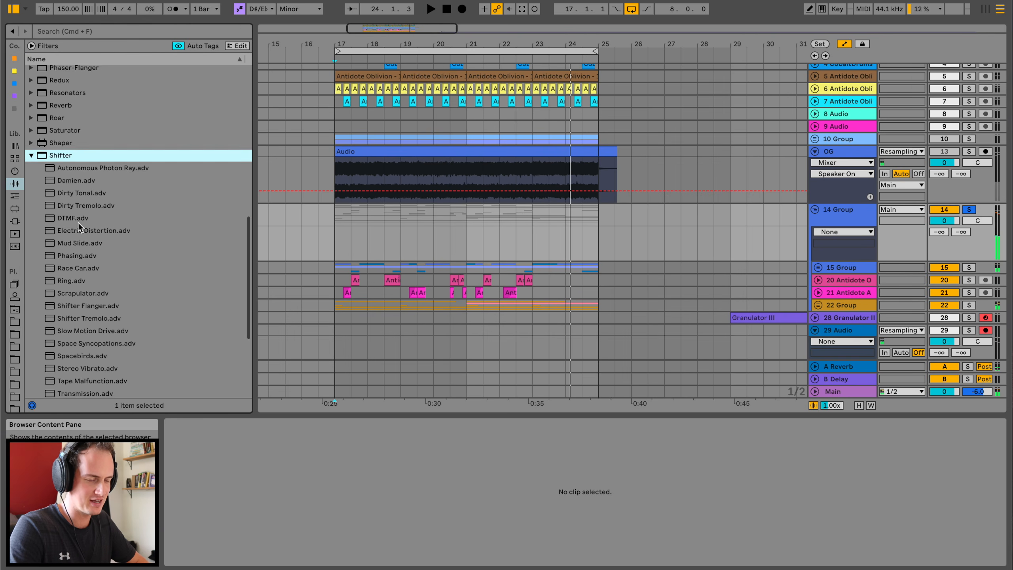
pyautogui.moveTo(80, 158); pyautogui.dragTo(165, 192)
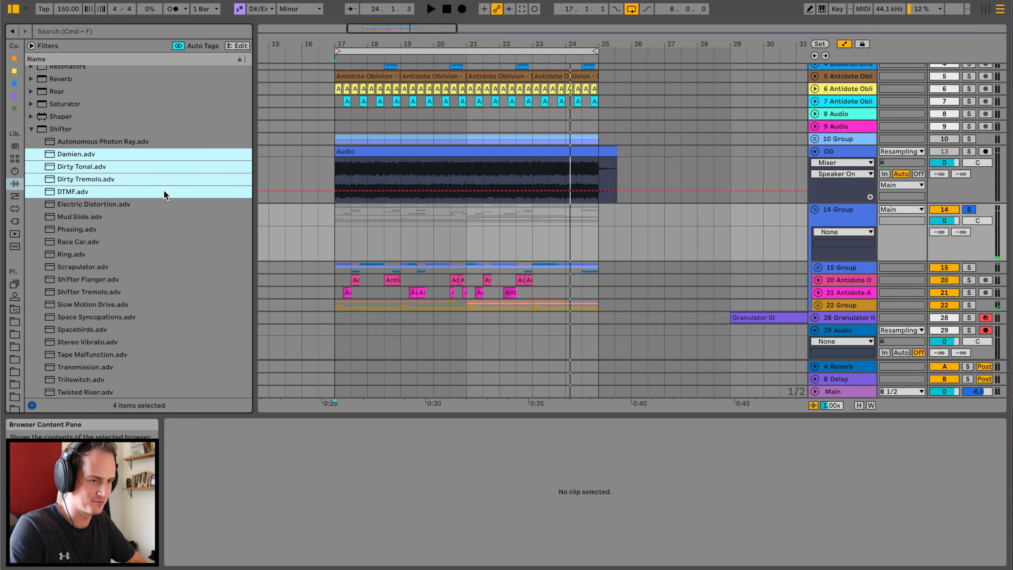
# Try the Dirty Tonal Shifter preset on the 14 Group and audition it from bar 17
pyautogui.click(85, 172)
pyautogui.moveTo(360, 236); pyautogui.dragTo(334, 230)
pyautogui.click(334, 229)
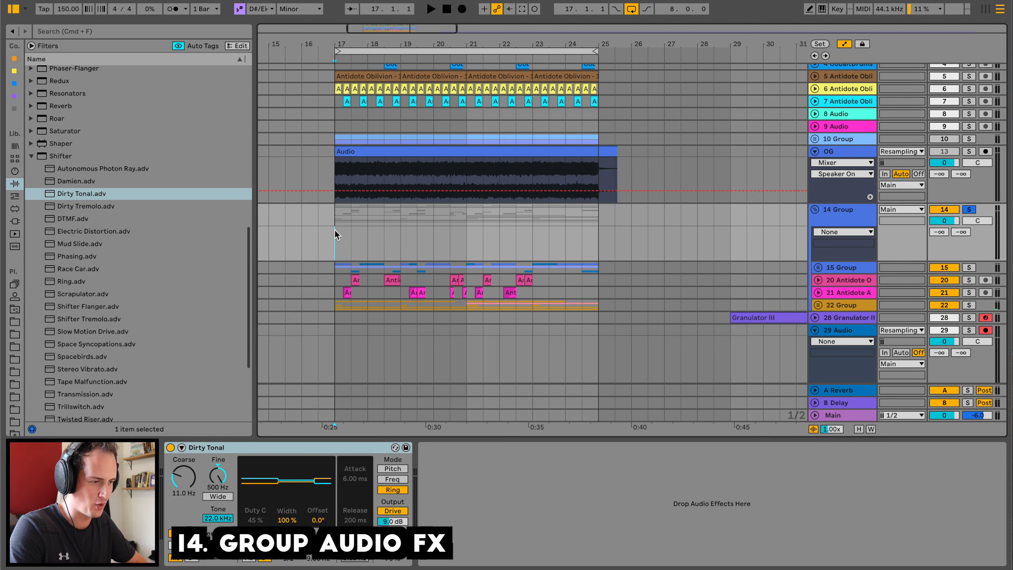
pyautogui.press('space')
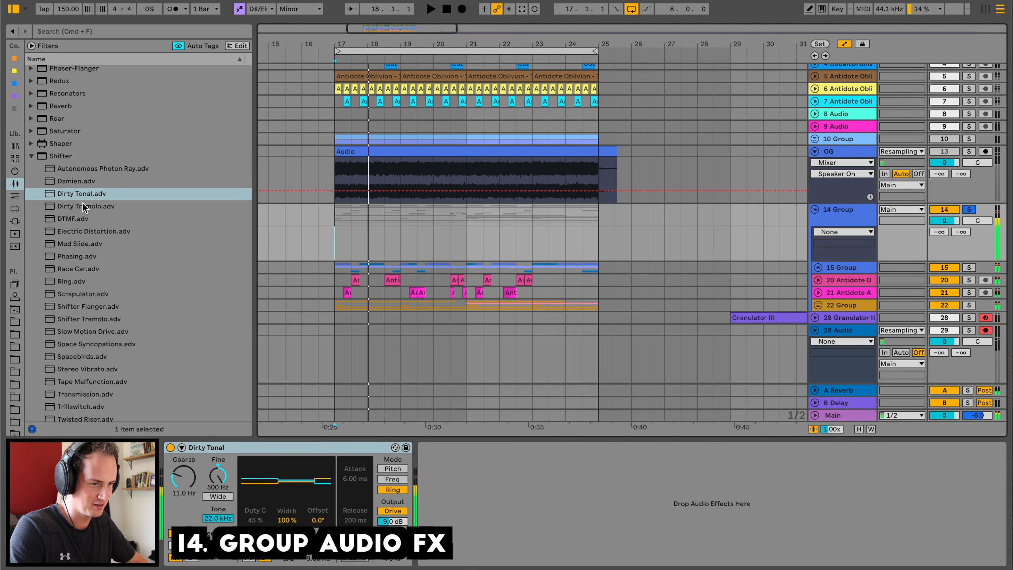
# Replace Dirty Tonal with the Dirty Tremolo preset and try adjusting its mix during playback
pyautogui.moveTo(82, 202); pyautogui.dragTo(305, 445)
pyautogui.press('space')
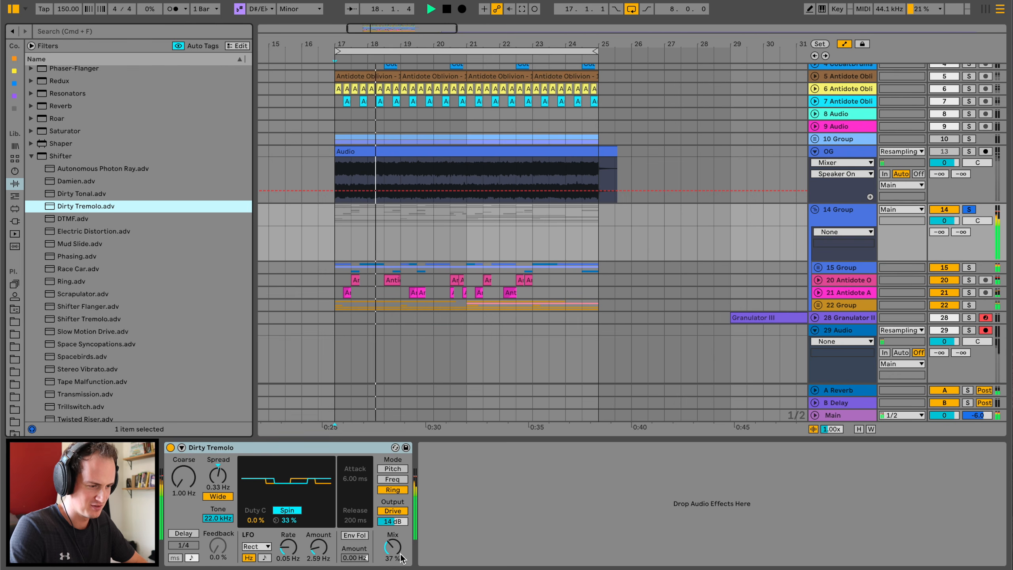
pyautogui.moveTo(393, 548); pyautogui.dragTo(395, 553)
# Replace the effect on the 14 Group with the Tape Malfunction preset, set its LFO rate to 0.29 Hz and audition it
pyautogui.moveTo(288, 546)
pyautogui.mouseDown()
pyautogui.moveTo(288, 537)
pyautogui.moveTo(288, 551)
pyautogui.mouseUp()
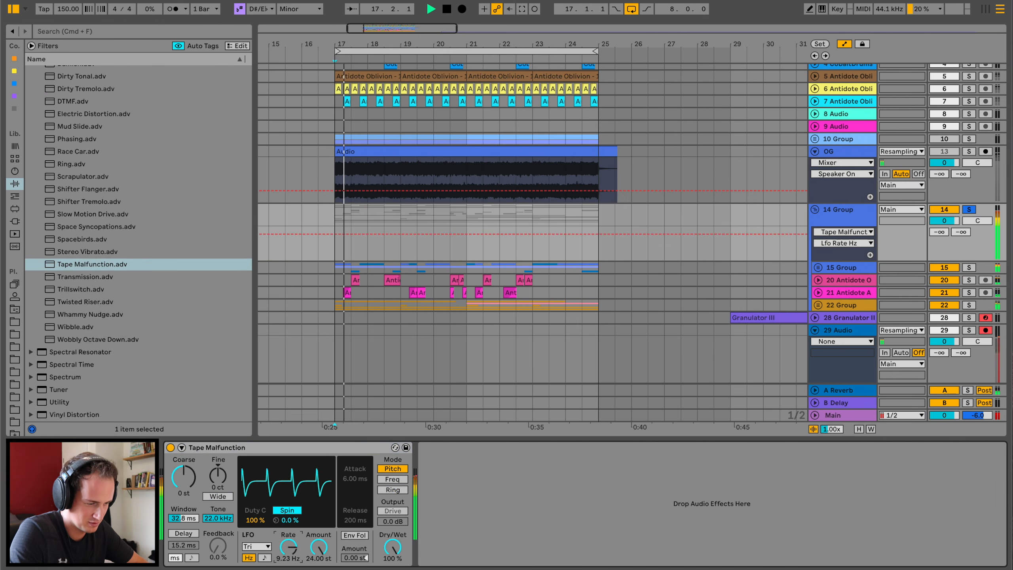
pyautogui.moveTo(454, 38); pyautogui.dragTo(428, 251)
pyautogui.click(391, 223)
pyautogui.press('space')
pyautogui.press('space')
pyautogui.hscroll(-1, 390, 223)
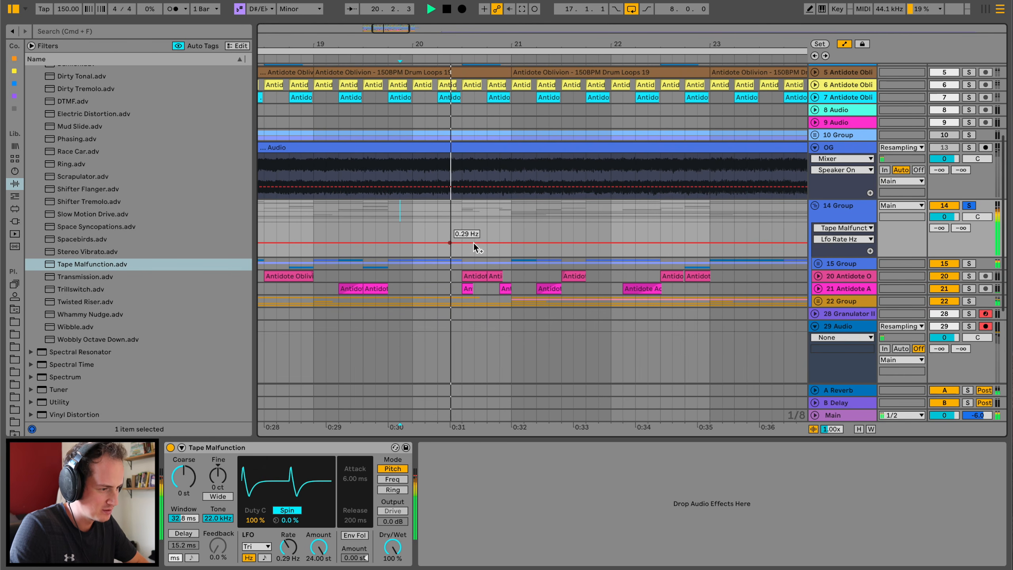
# Automate Tape Malfunction's LFO rate to ramp up to about 2.69 Hz at bar 21
pyautogui.click(482, 246)
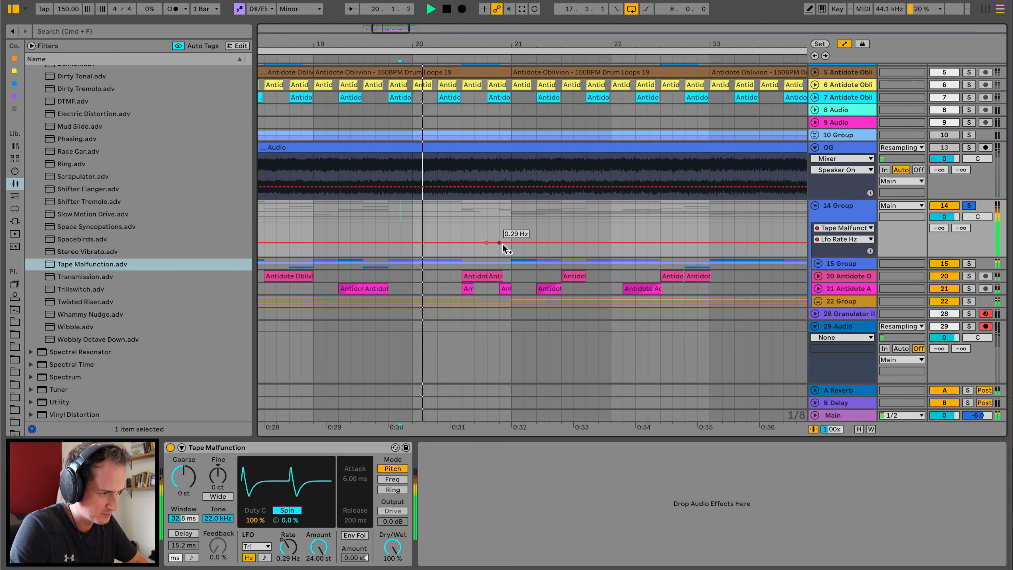
pyautogui.moveTo(501, 243)
pyautogui.mouseDown()
pyautogui.moveTo(511, 227)
pyautogui.moveTo(487, 251)
pyautogui.mouseUp()
pyautogui.press('space')
pyautogui.press('space')
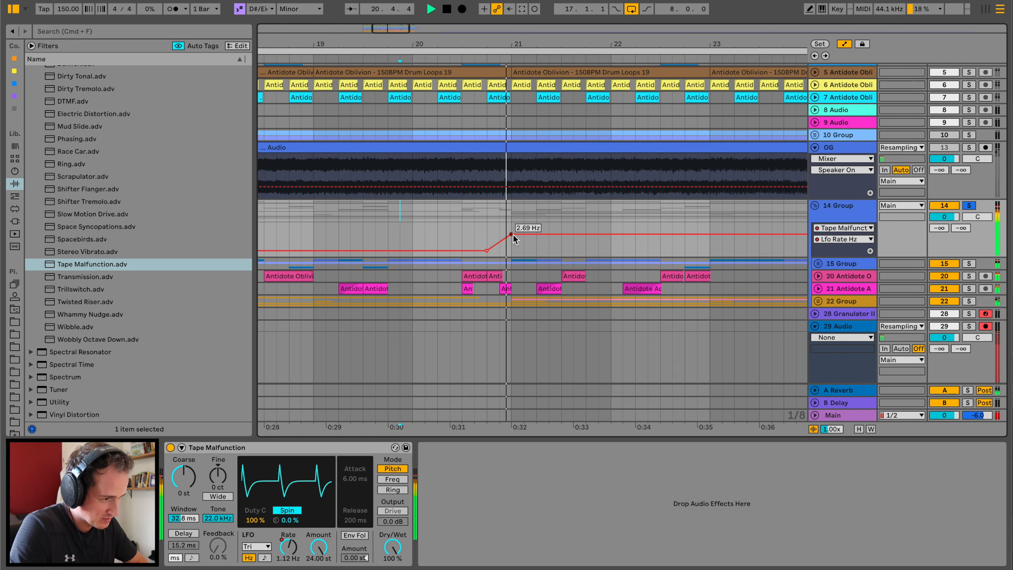
# Automate Tape Malfunction's Dry/Wet with short rises around bars 21 and 22 and a ramp into bar 25, checking it in playback
pyautogui.click(394, 546)
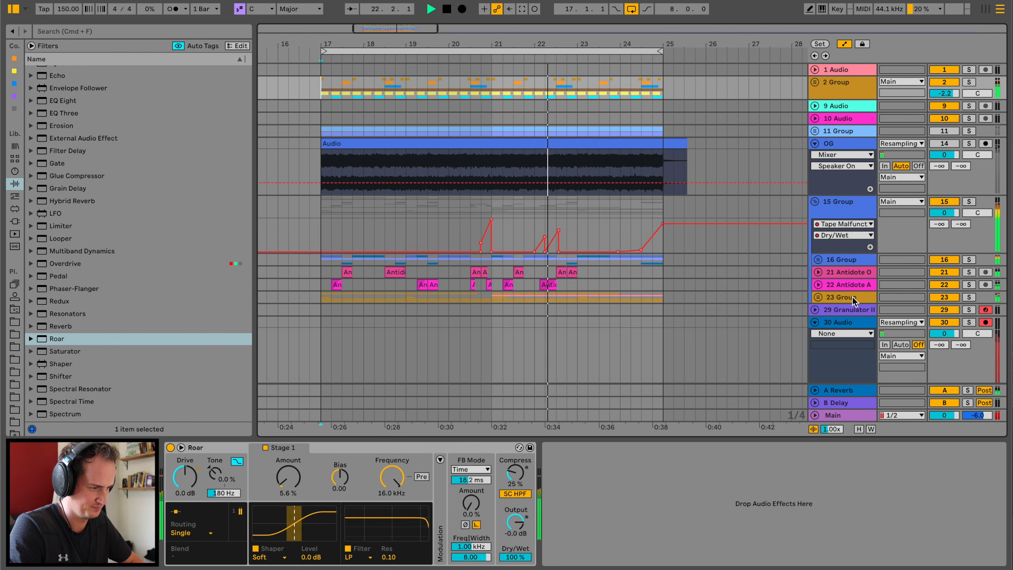
pyautogui.click(543, 236)
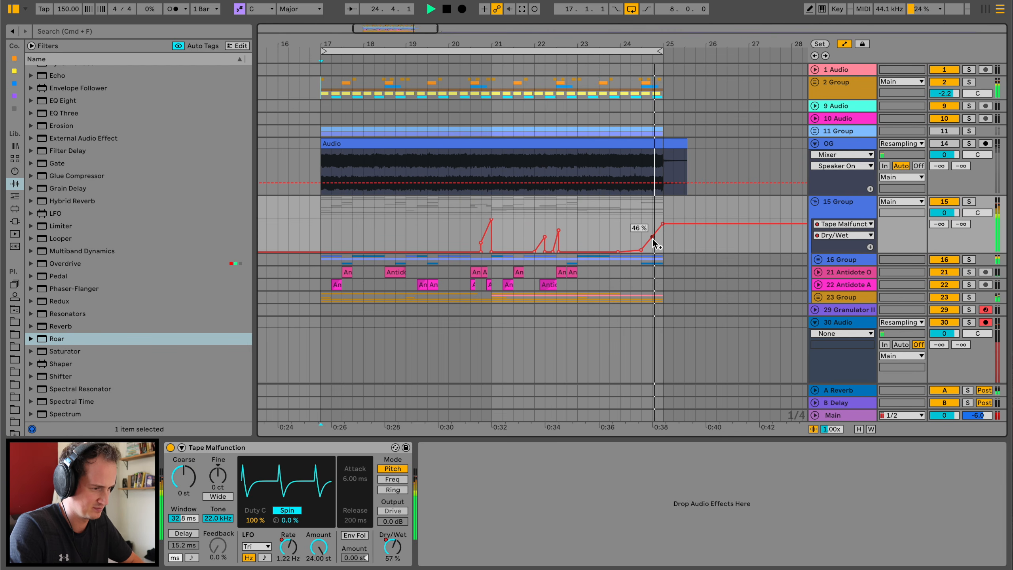
pyautogui.press('space')
# Search the plug-ins for "ozon" and load Ozone 9 on Main with a Maximizer at -3.7 dB threshold and 2.00 character
pyautogui.click(101, 26)
pyautogui.write('ozon')
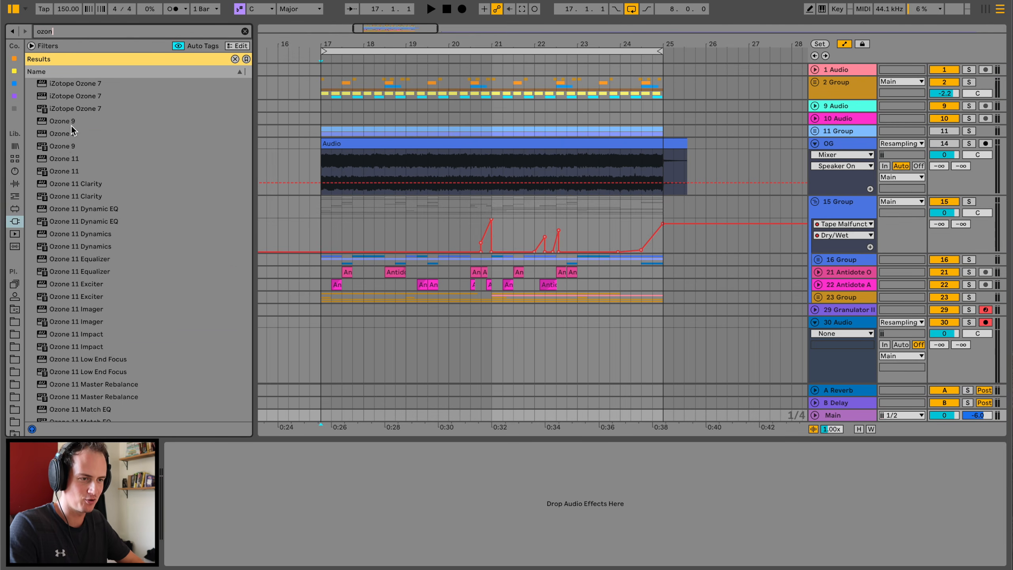
pyautogui.click(64, 146)
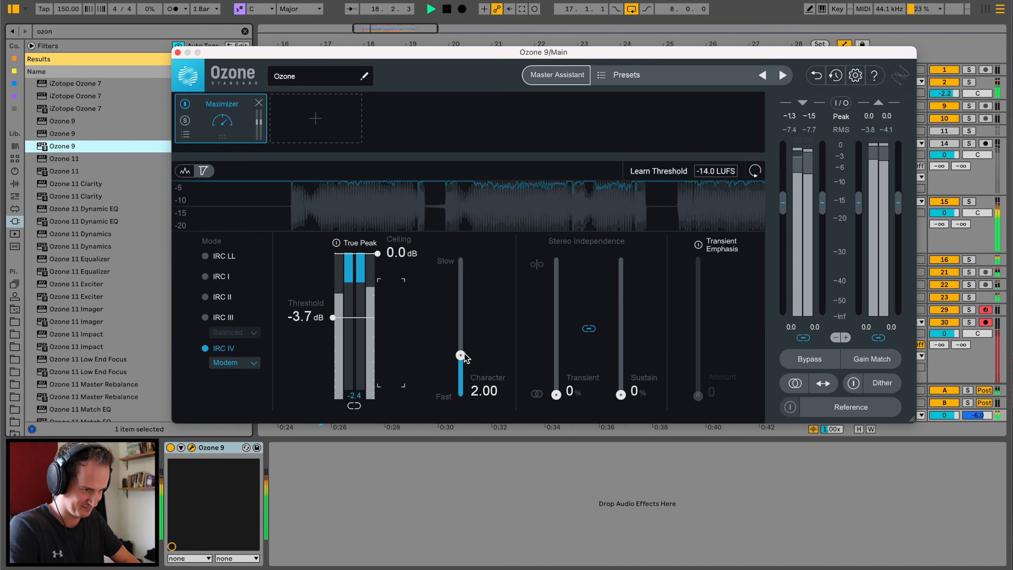
pyautogui.moveTo(461, 355); pyautogui.dragTo(447, 483)
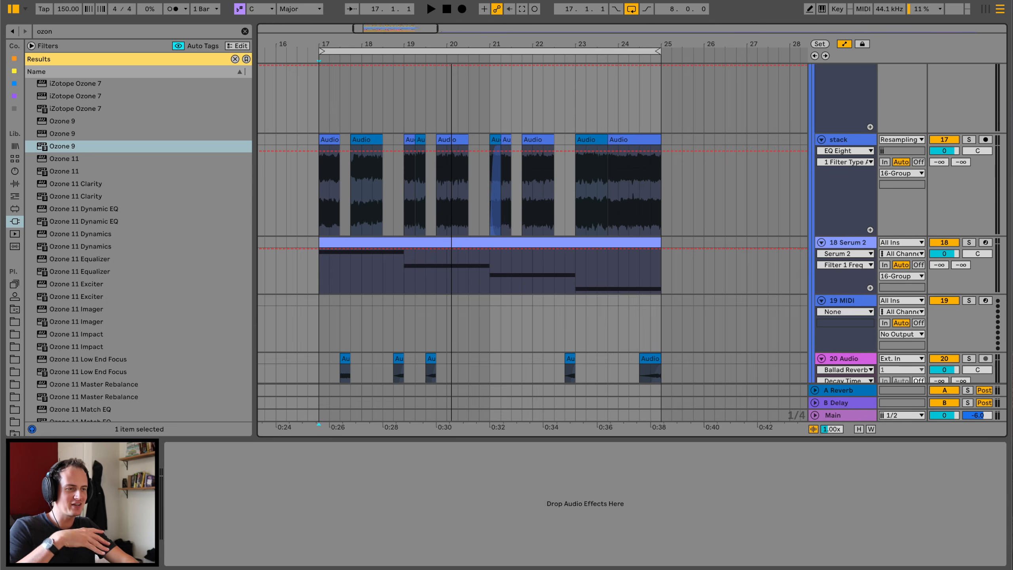
# Open the stack clip just before bar 20, bring up its Transposition envelope and use Tones warping with a grain size of 30
pyautogui.scroll(5, 464, 85)
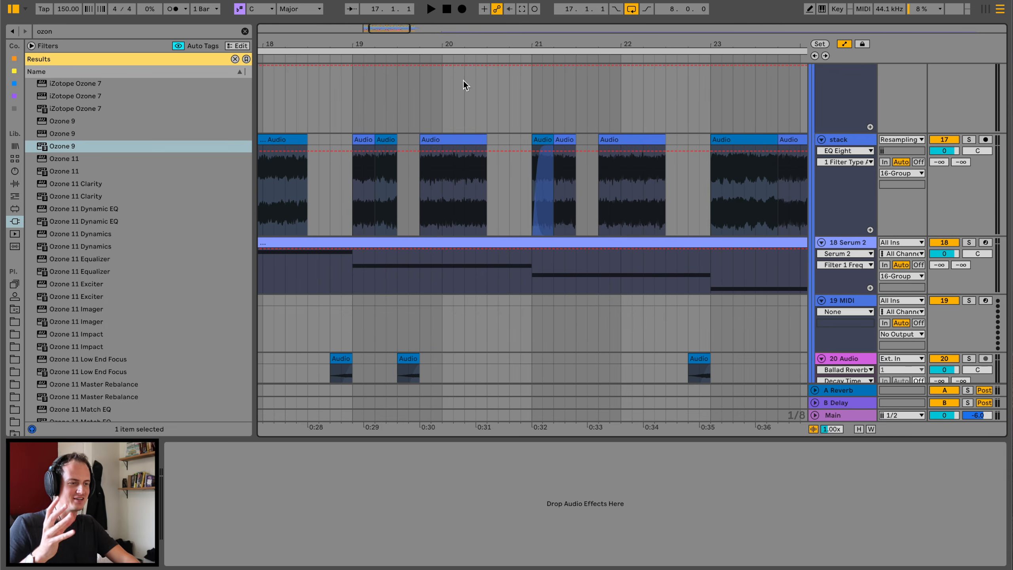
pyautogui.doubleClick(468, 152)
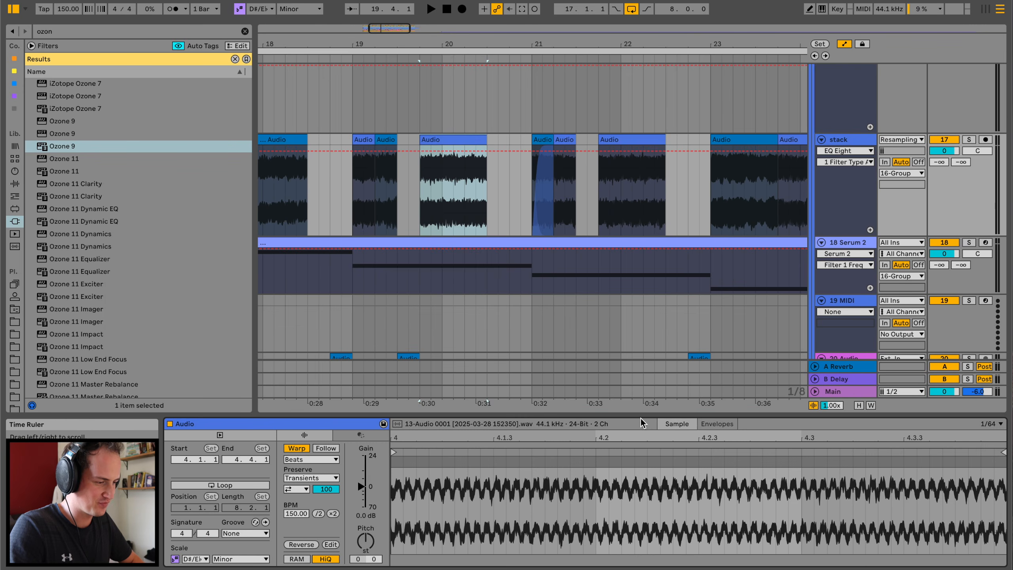
pyautogui.click(714, 423)
pyautogui.moveTo(589, 418); pyautogui.dragTo(518, 418)
pyautogui.scroll(-5, 457, 215)
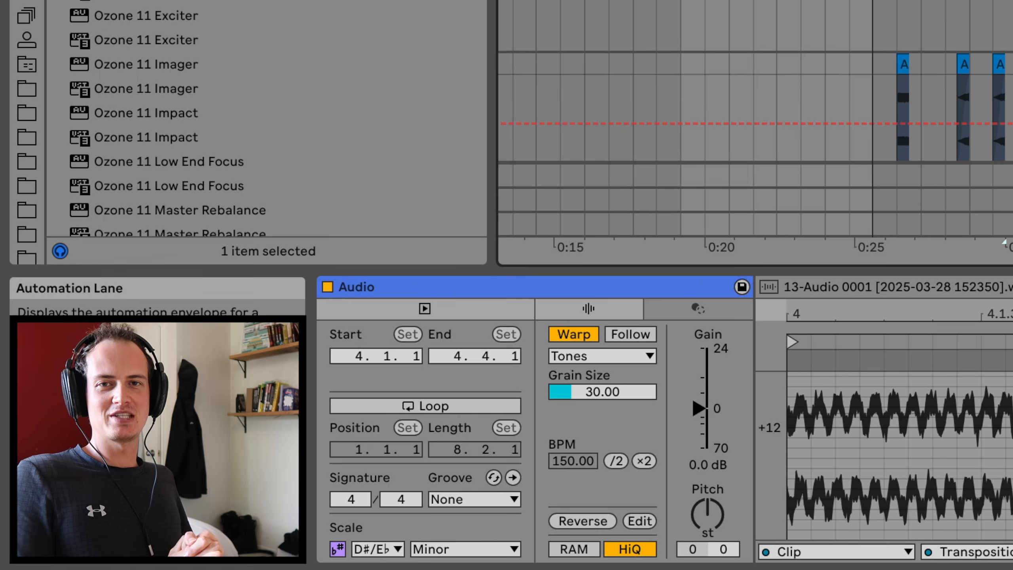
# Examine the arrangement's groups and tracks during playback, unfolding tracks 21 and 22 and the FX group
pyautogui.click(402, 163)
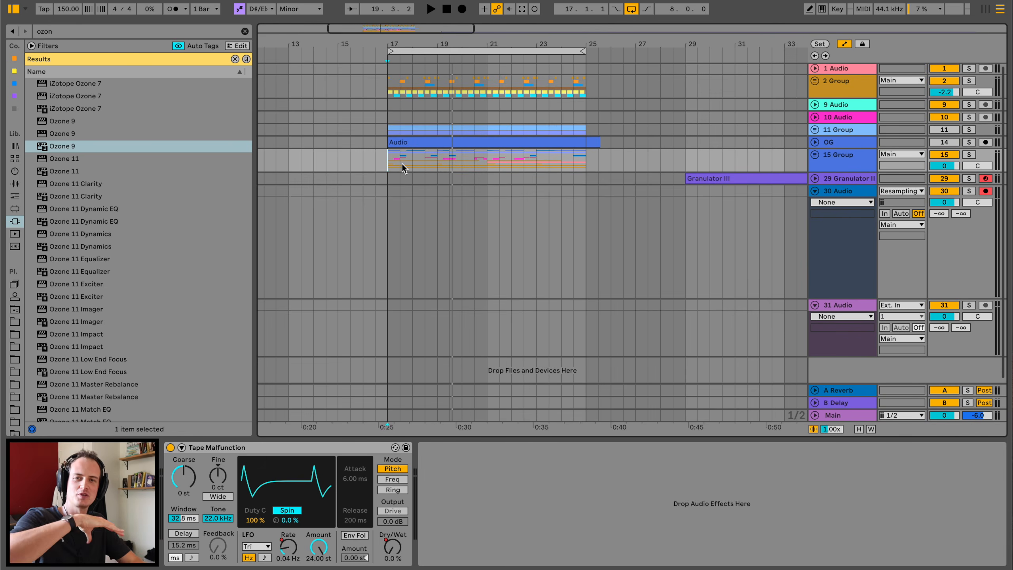
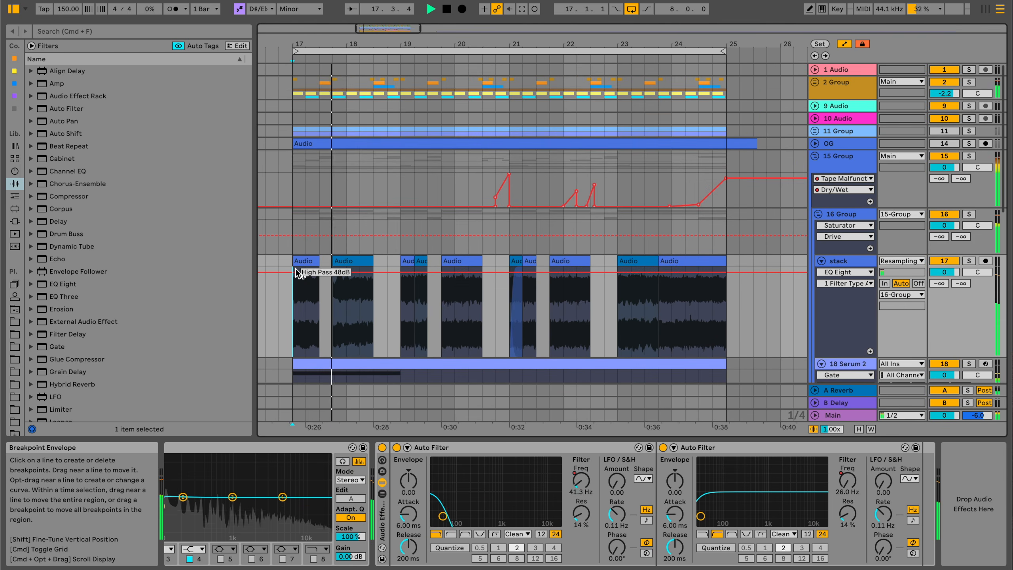
pyautogui.click(814, 82)
pyautogui.scroll(-15, 794, 101)
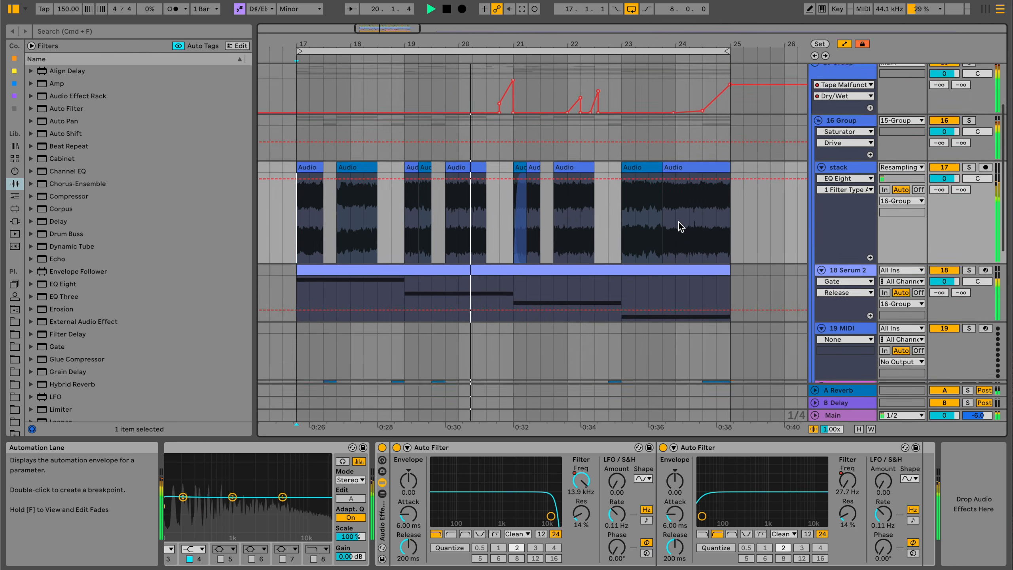
pyautogui.scroll(-8, 679, 222)
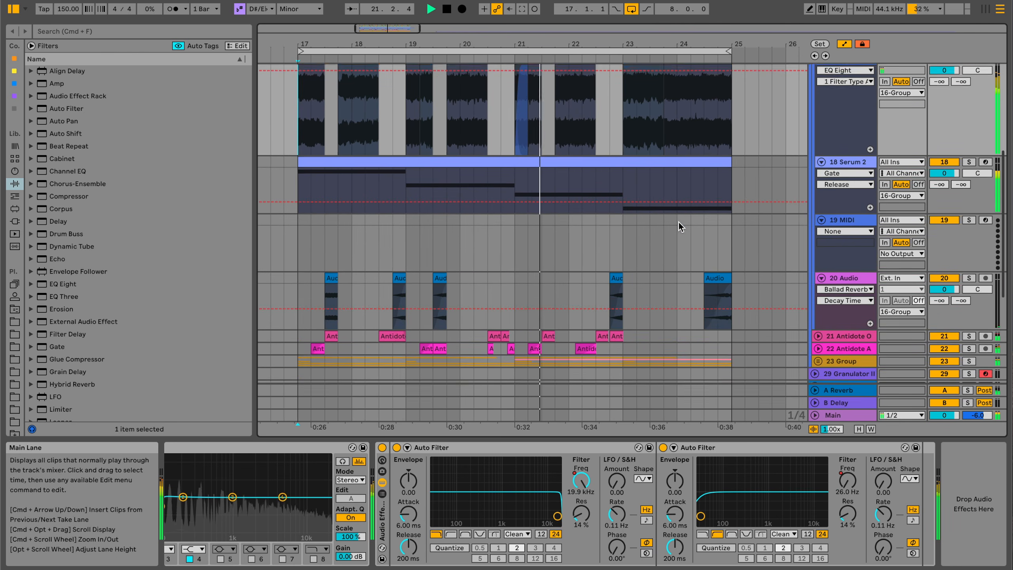
pyautogui.click(817, 267)
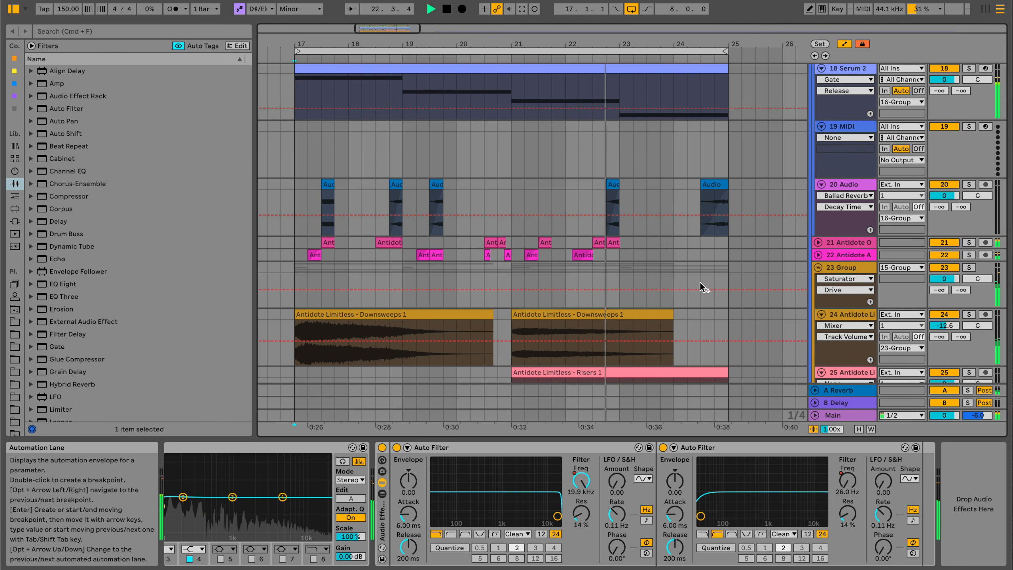
pyautogui.scroll(-4, 700, 284)
pyautogui.click(818, 168)
pyautogui.click(817, 226)
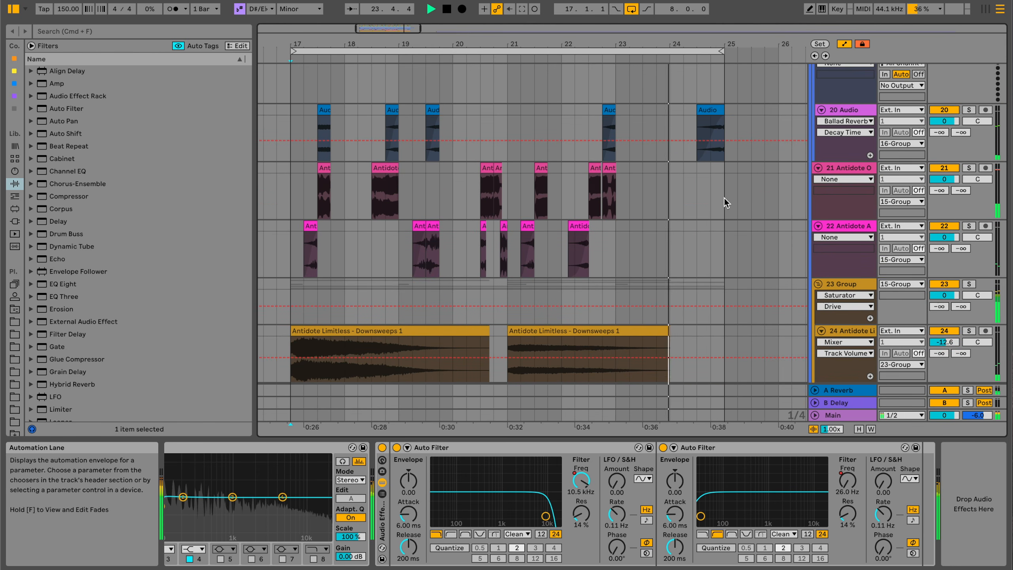
pyautogui.scroll(-10, 699, 214)
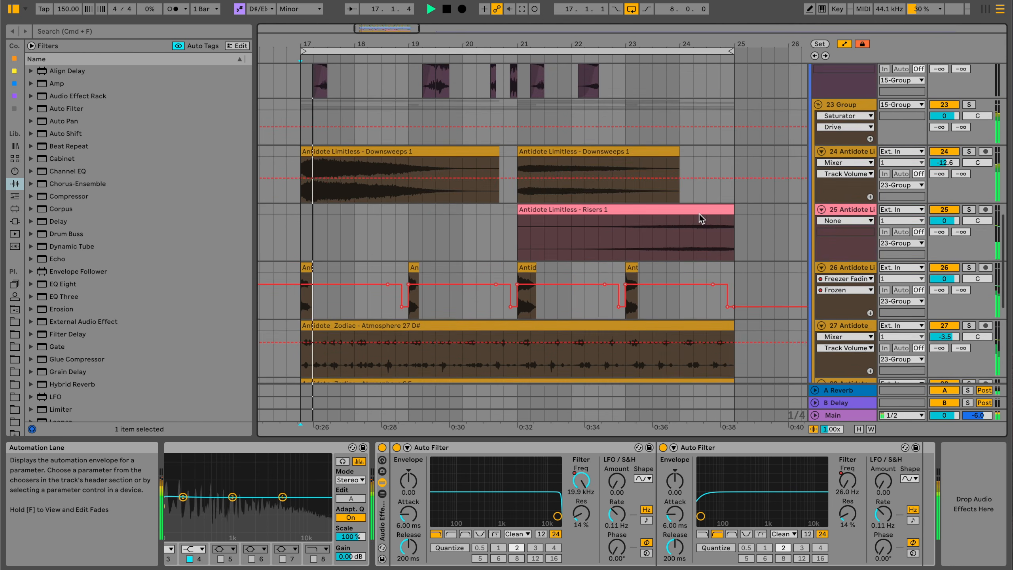
pyautogui.scroll(15, 700, 215)
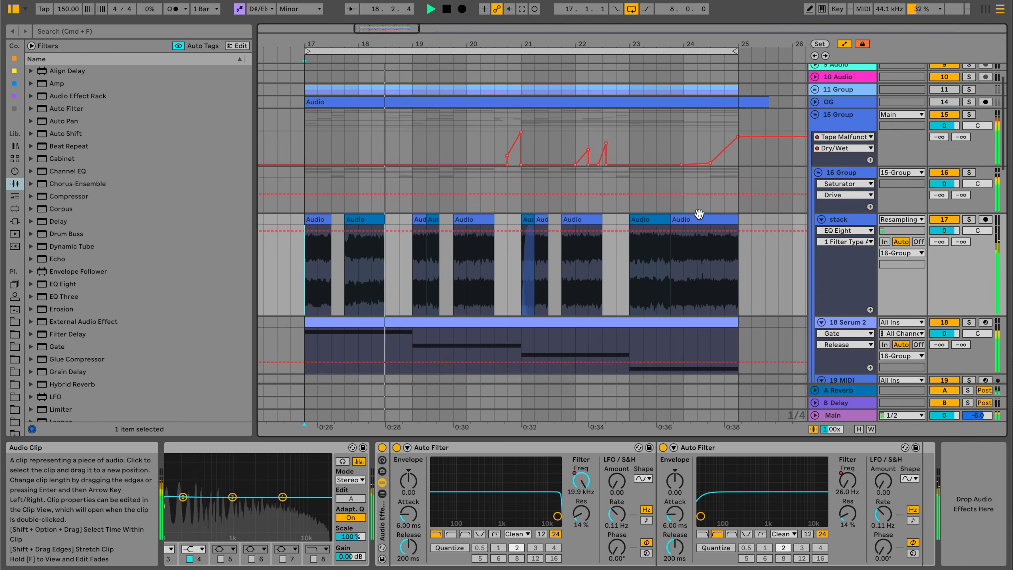